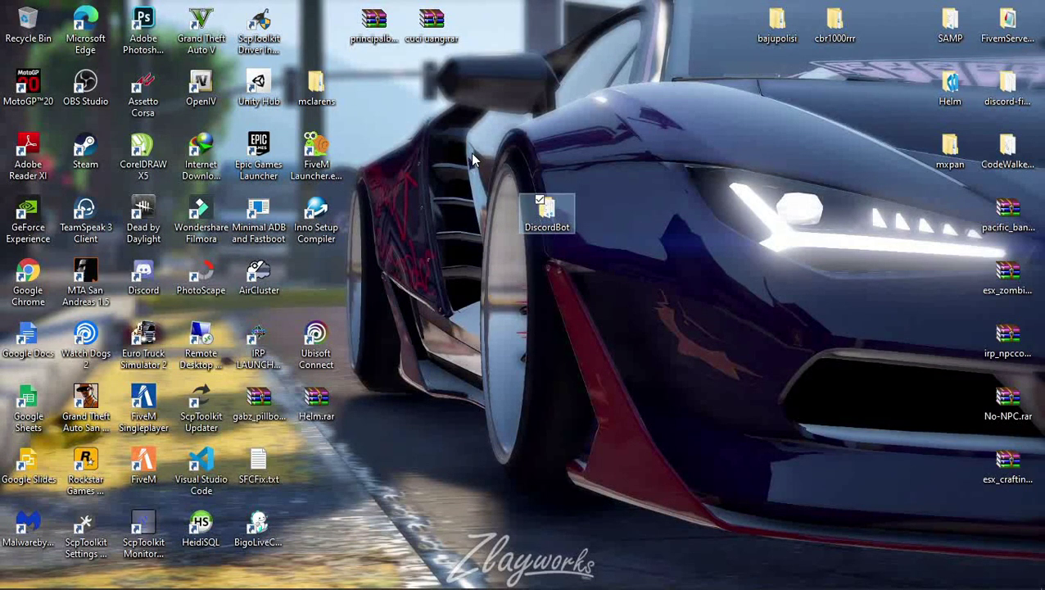
Cut the DiscordBot folder from the desktop.
{"action": "left_click", "coordinate": [590, 328]}
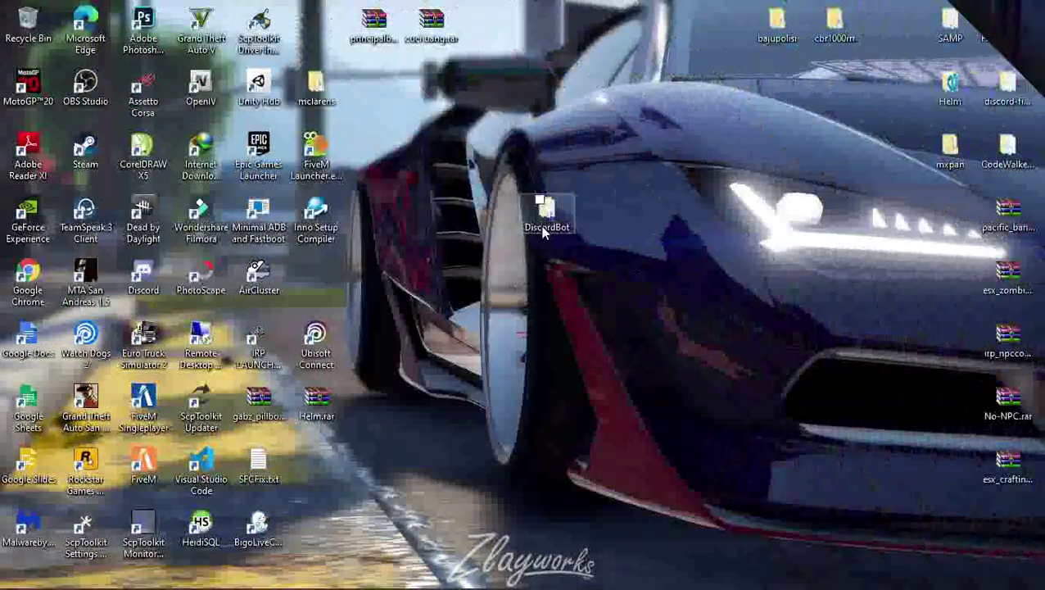
{"action": "left_click", "coordinate": [545, 232]}
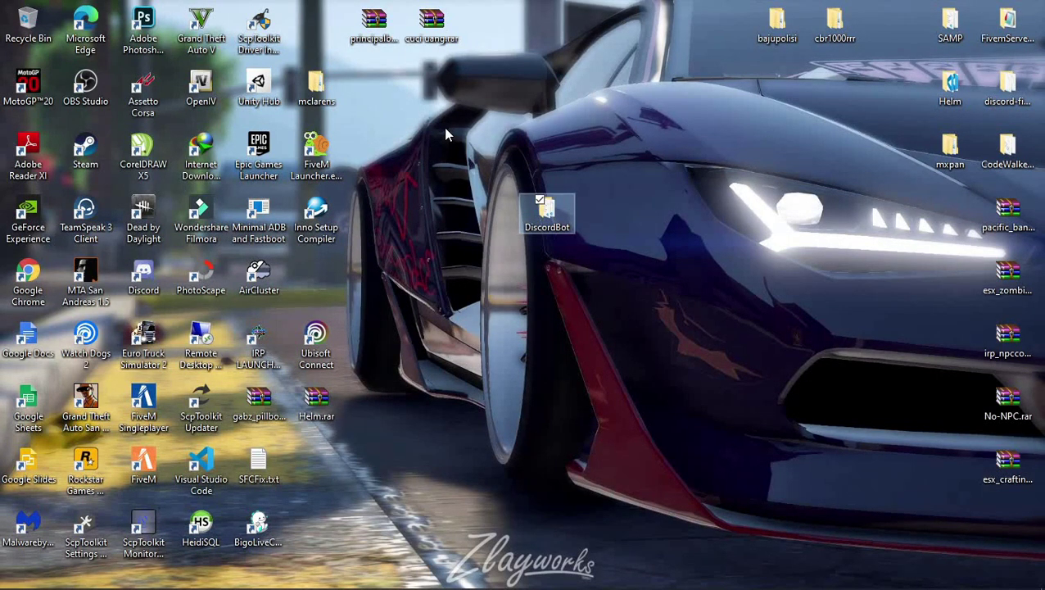
{"action": "left_click", "coordinate": [446, 134]}
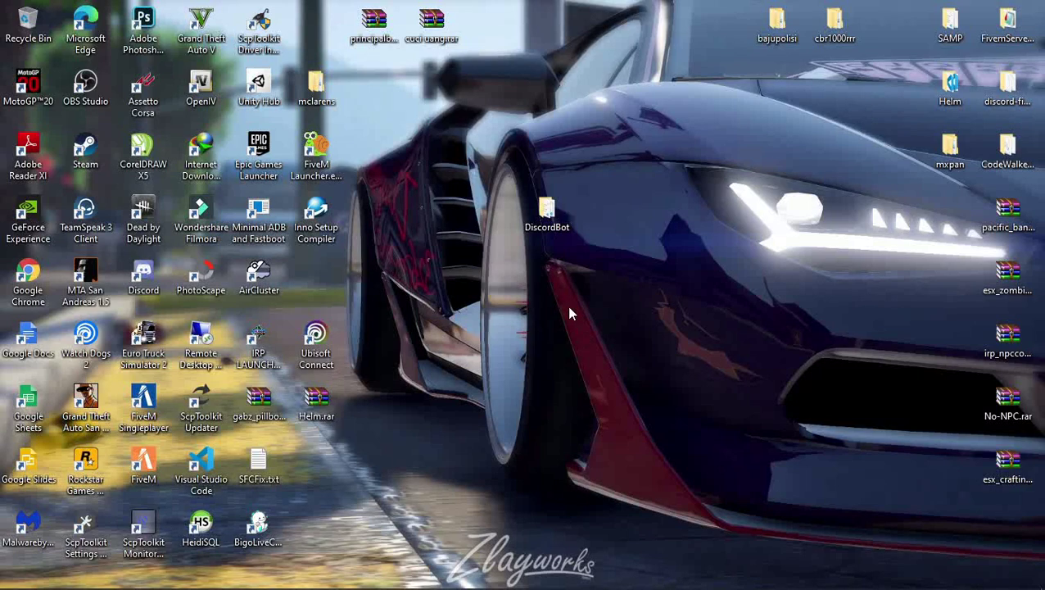
{"action": "right_click", "coordinate": [542, 222]}
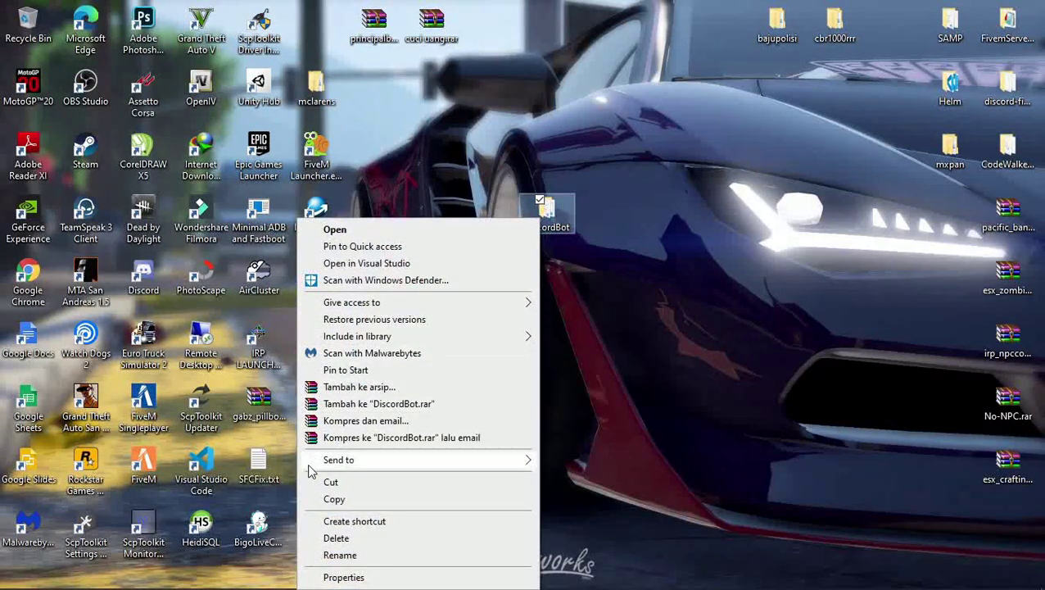
{"action": "left_click", "coordinate": [336, 497]}
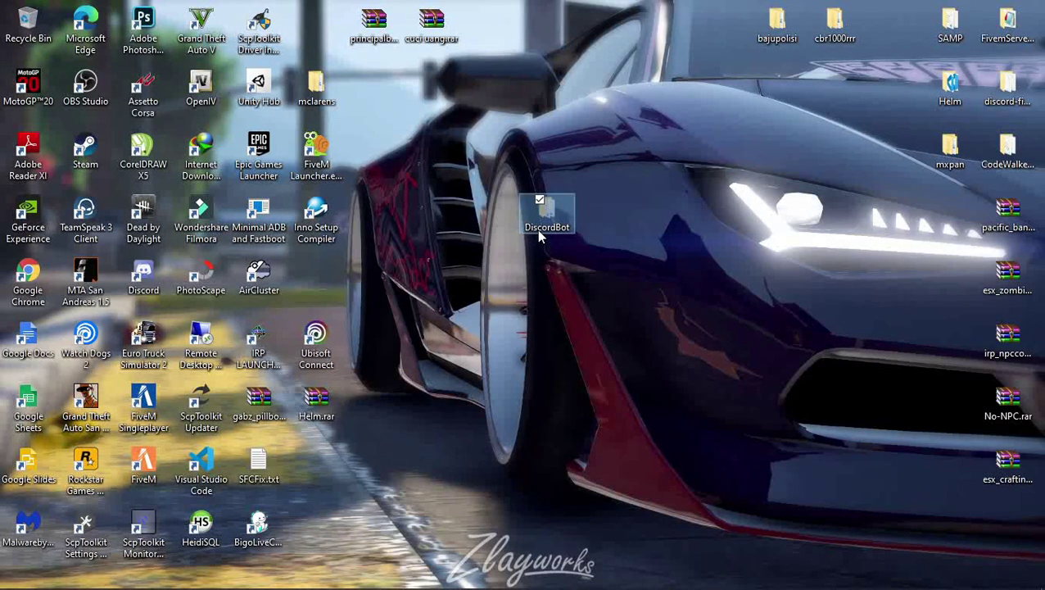
In a new File Explorer window, go to F:\Tutorial\server-data\resources.
{"action": "key", "text": "super+e"}
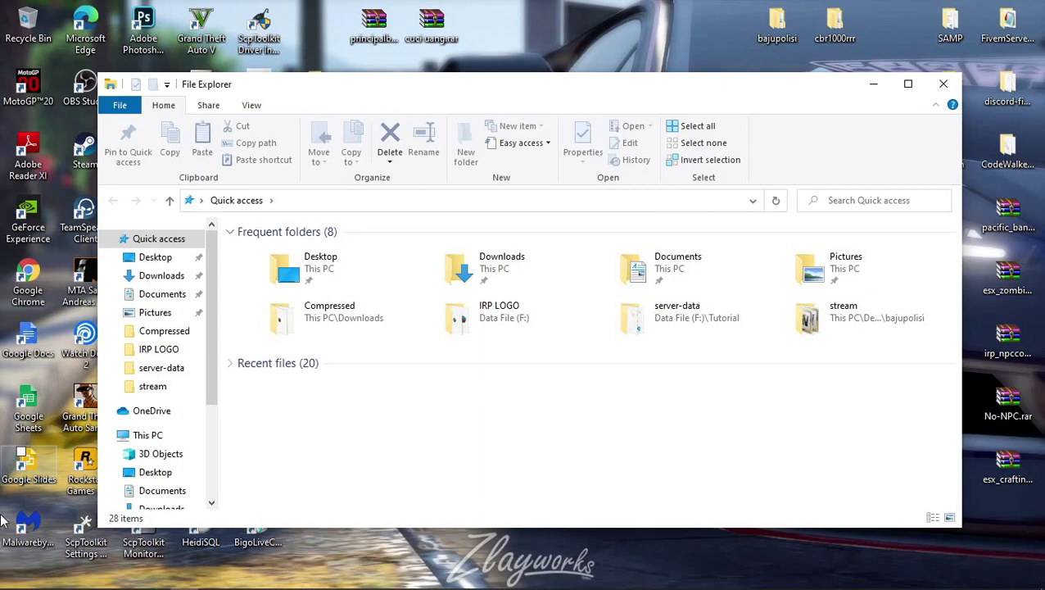
{"action": "scroll", "coordinate": [200, 448], "scroll_direction": "down", "scroll_amount": 1}
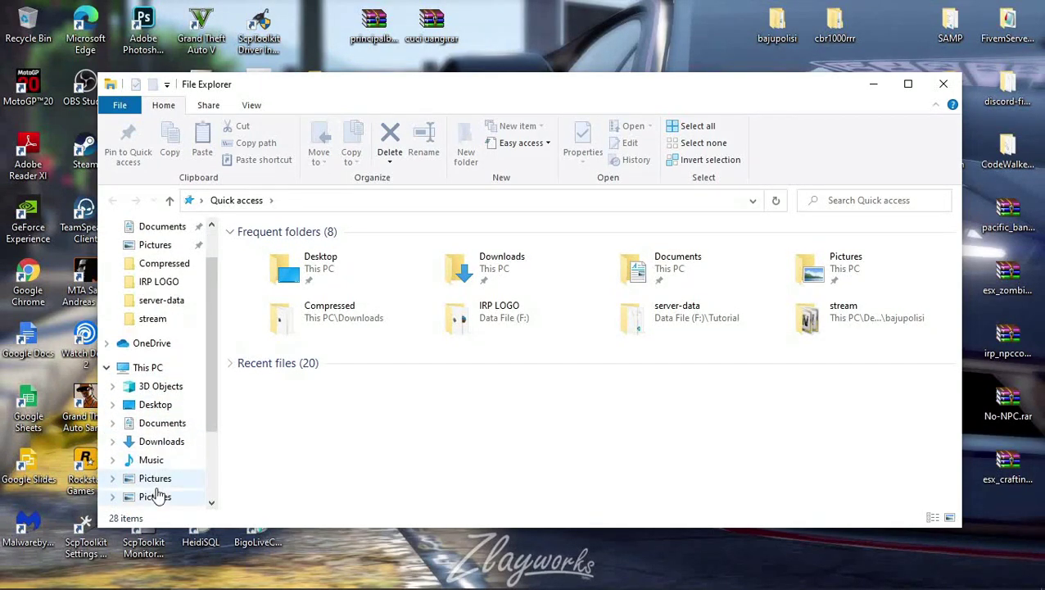
{"action": "scroll", "coordinate": [157, 496], "scroll_direction": "down", "scroll_amount": 2}
{"action": "left_click", "coordinate": [166, 462]}
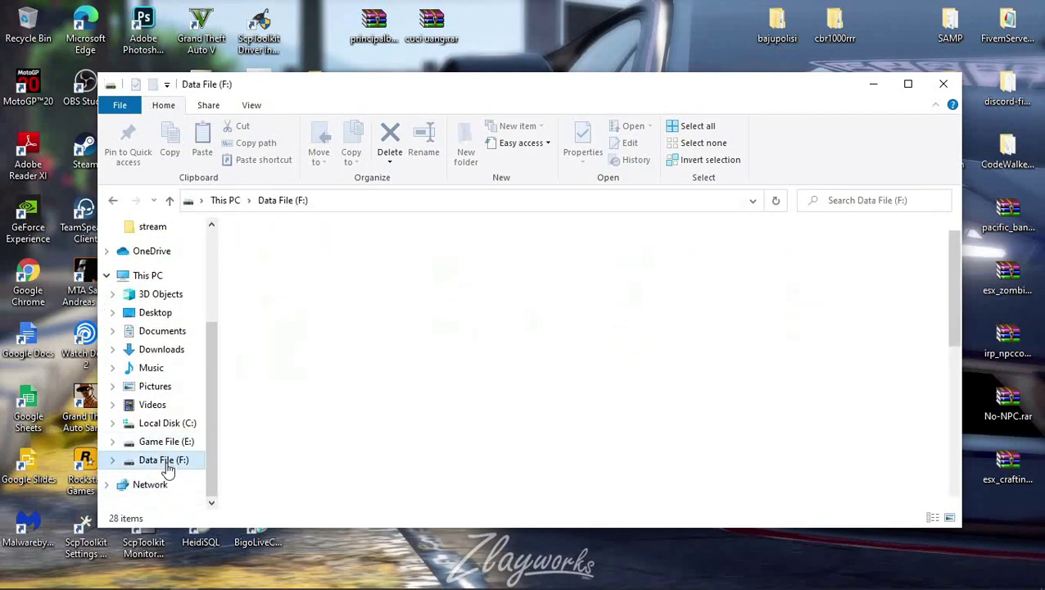
{"action": "scroll", "coordinate": [315, 385], "scroll_direction": "down", "scroll_amount": 3}
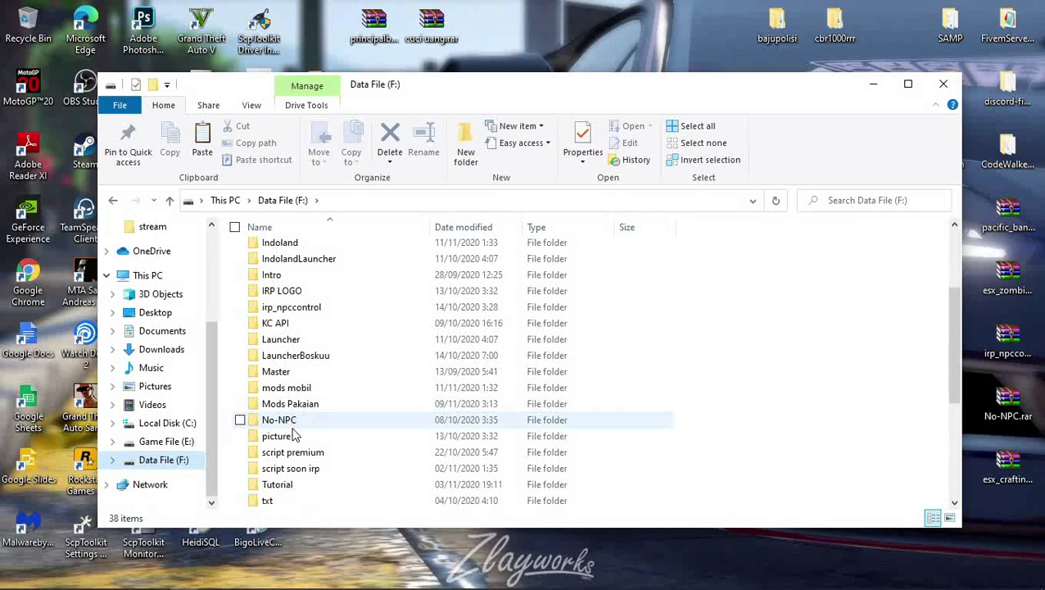
{"action": "scroll", "coordinate": [296, 409], "scroll_direction": "down", "scroll_amount": 2}
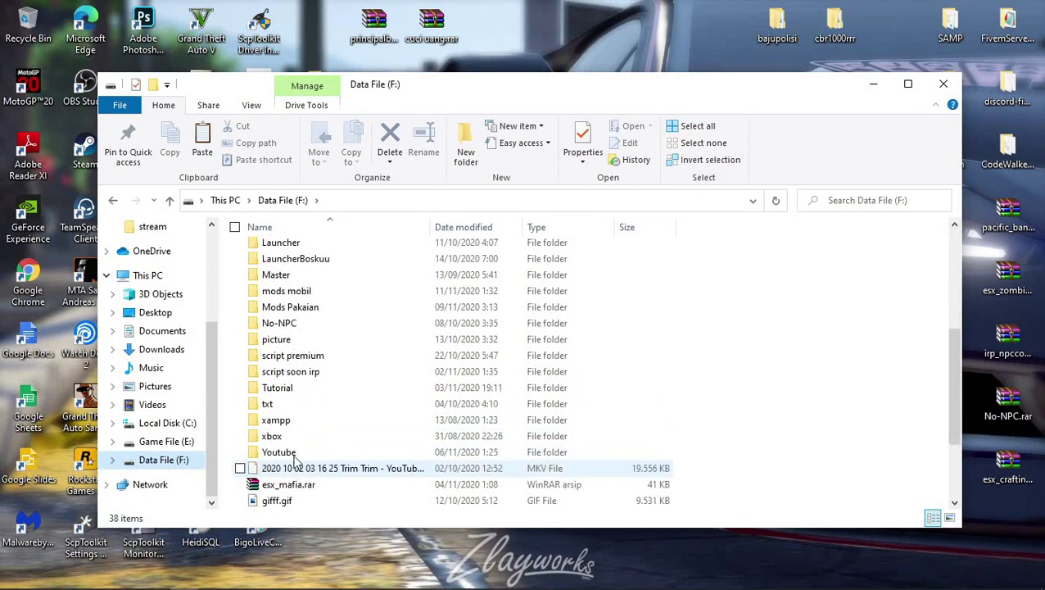
{"action": "double_click", "coordinate": [293, 390]}
{"action": "double_click", "coordinate": [287, 282]}
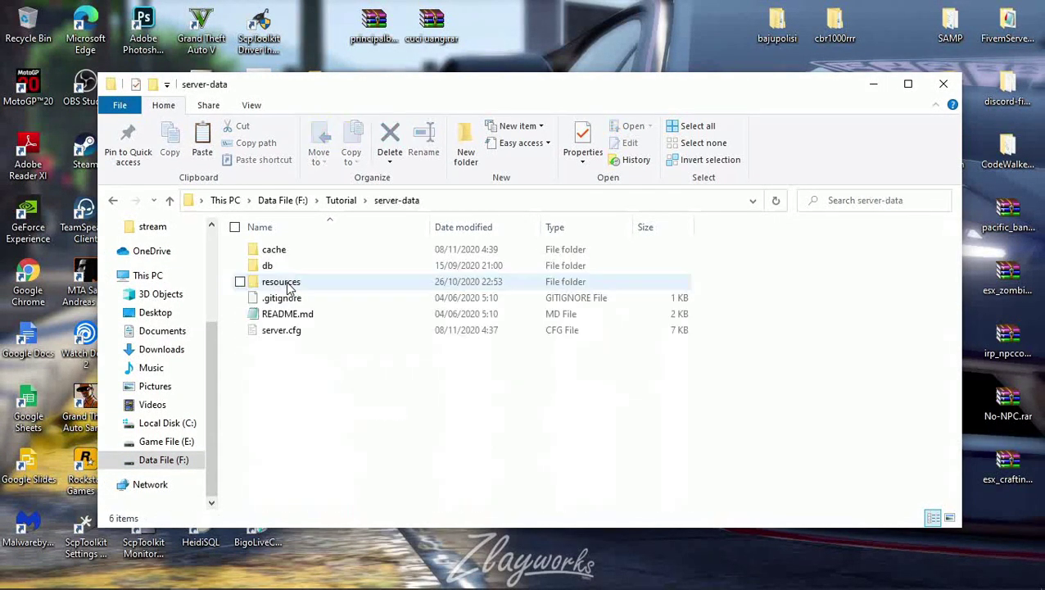
{"action": "double_click", "coordinate": [286, 283]}
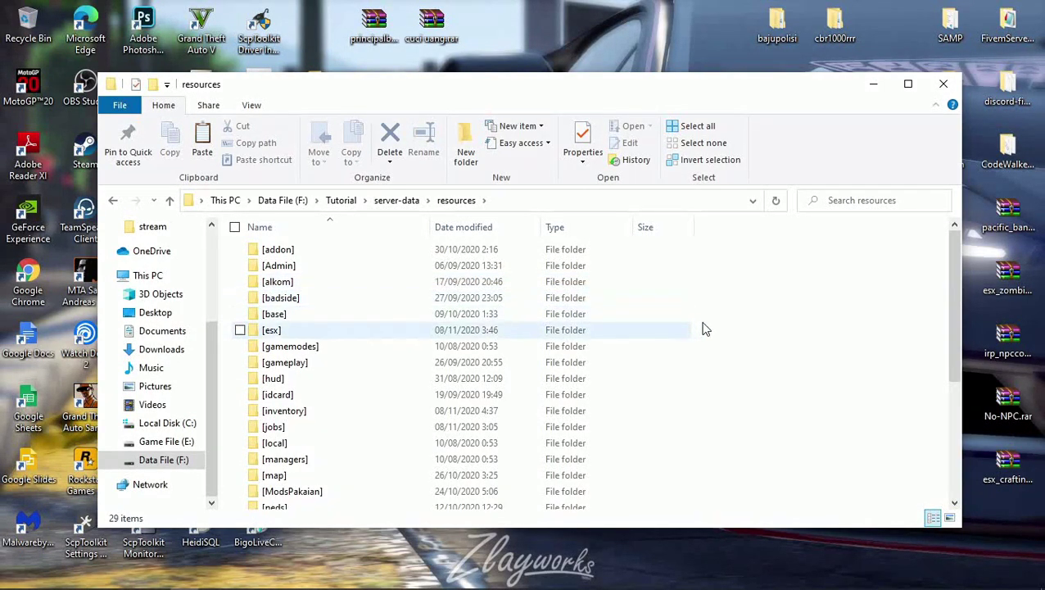
Paste DiscordBot into resources and go back up to server-data.
{"action": "right_click", "coordinate": [737, 405]}
{"action": "left_click", "coordinate": [683, 434]}
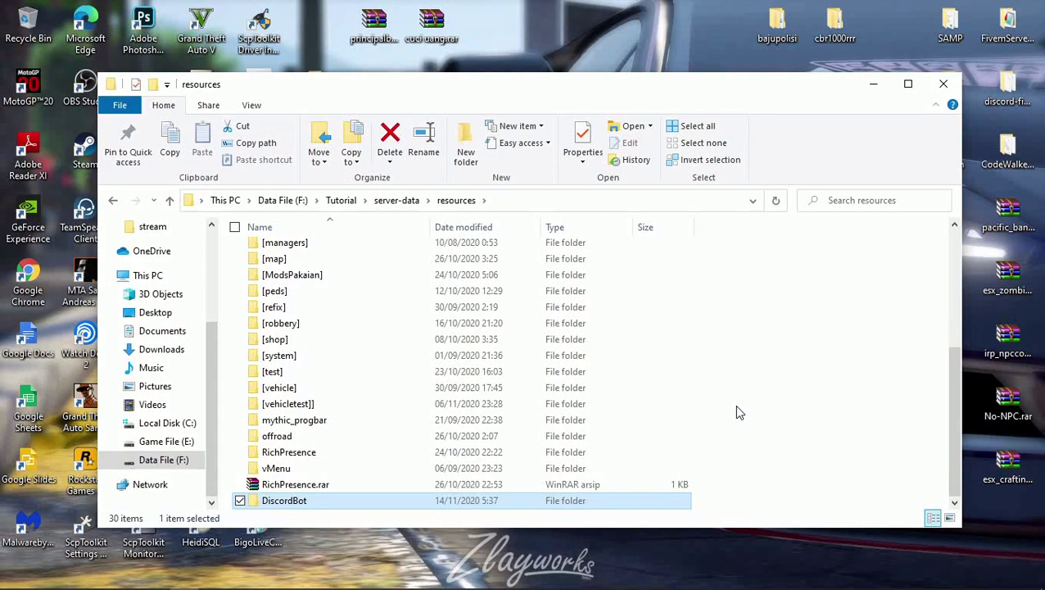
{"action": "left_click", "coordinate": [286, 504]}
{"action": "key", "text": "ctrl+c"}
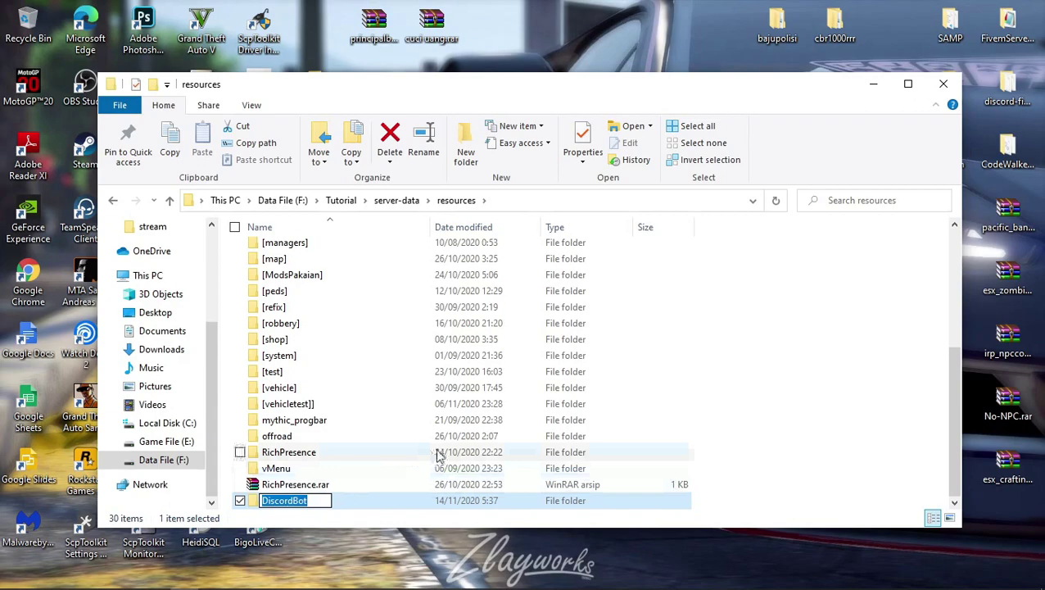
{"action": "left_click", "coordinate": [385, 203]}
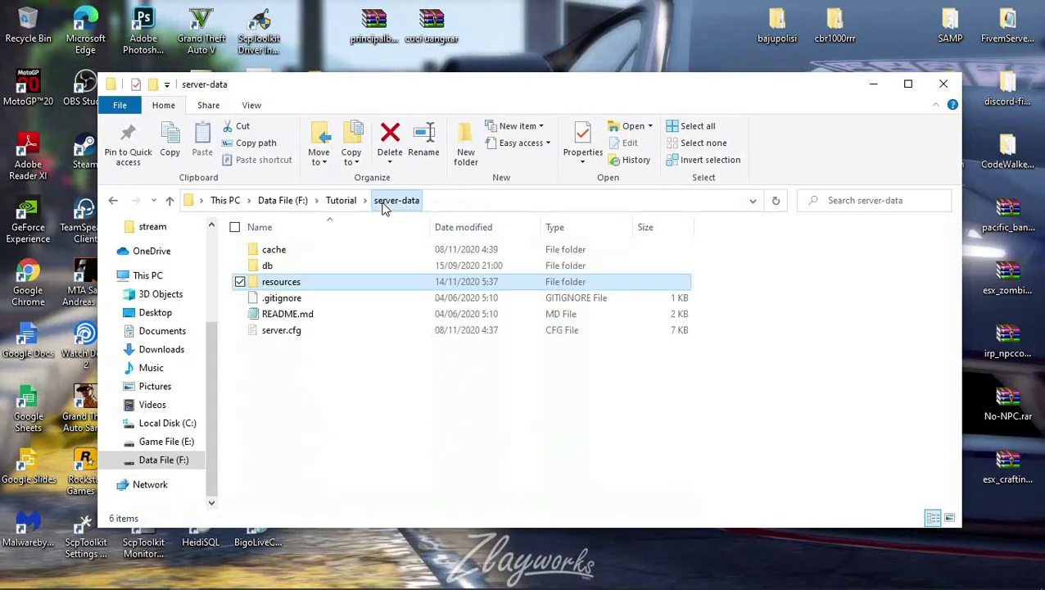
In server.cfg, add a 'start DiscordBot' line after 'start pthrust'.
{"action": "double_click", "coordinate": [284, 339]}
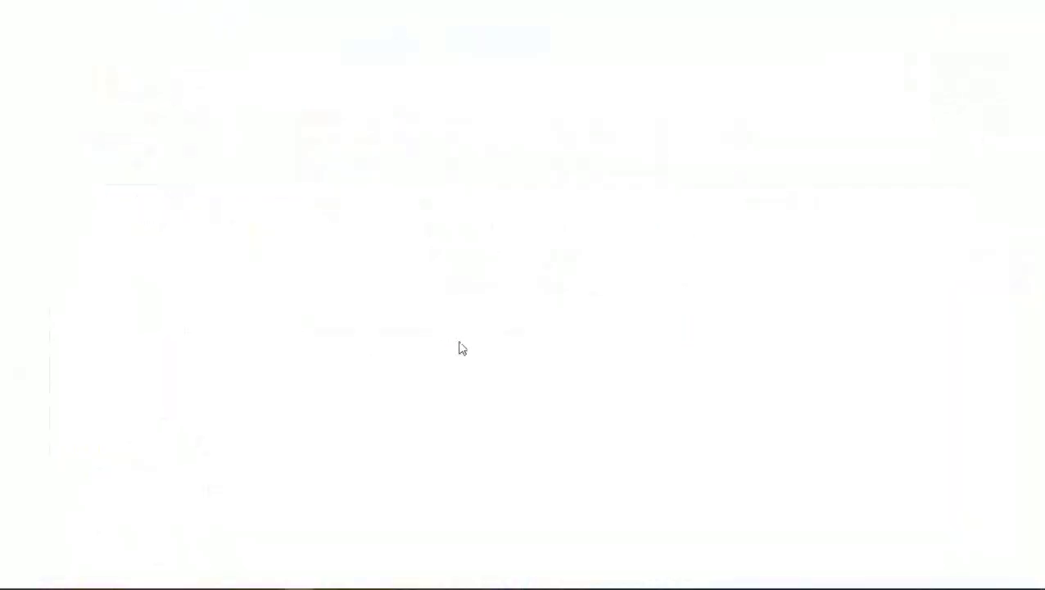
{"action": "scroll", "coordinate": [461, 341], "scroll_direction": "down", "scroll_amount": 4}
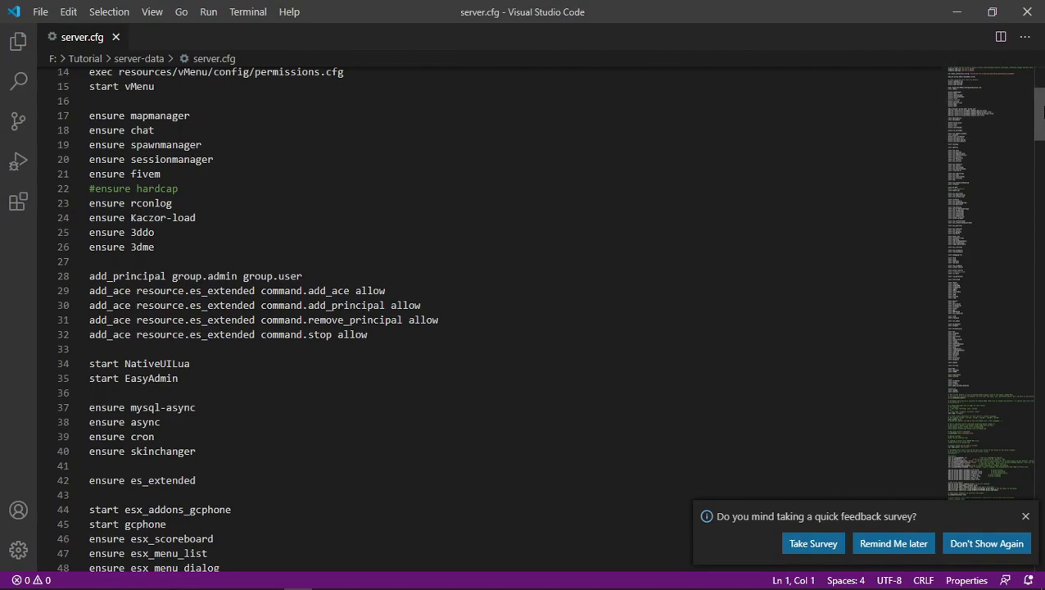
{"action": "scroll", "coordinate": [1039, 115], "scroll_direction": "down", "scroll_amount": 20}
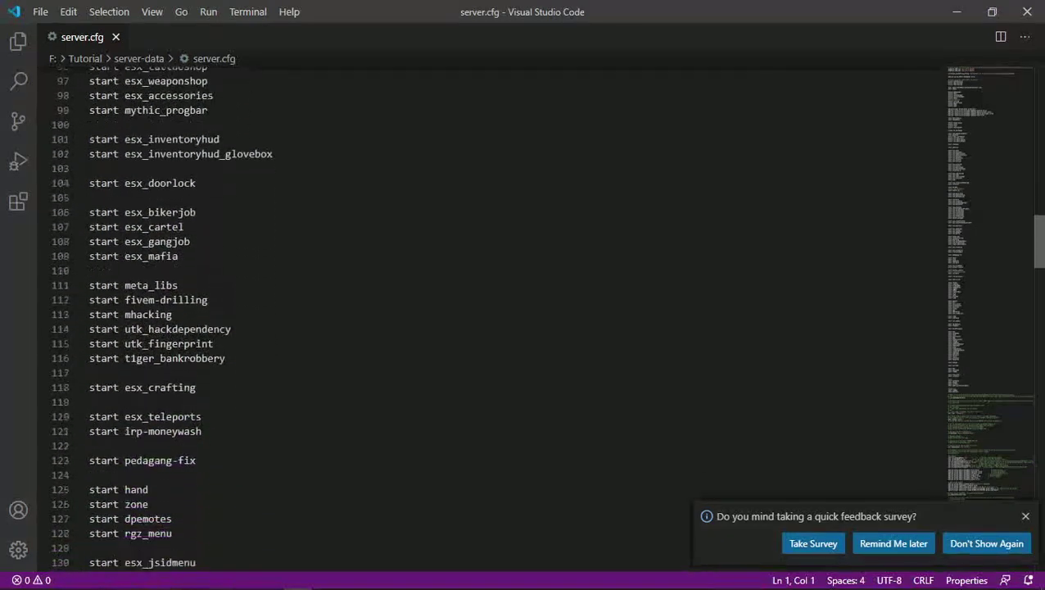
{"action": "scroll", "coordinate": [541, 320], "scroll_direction": "down", "scroll_amount": 20}
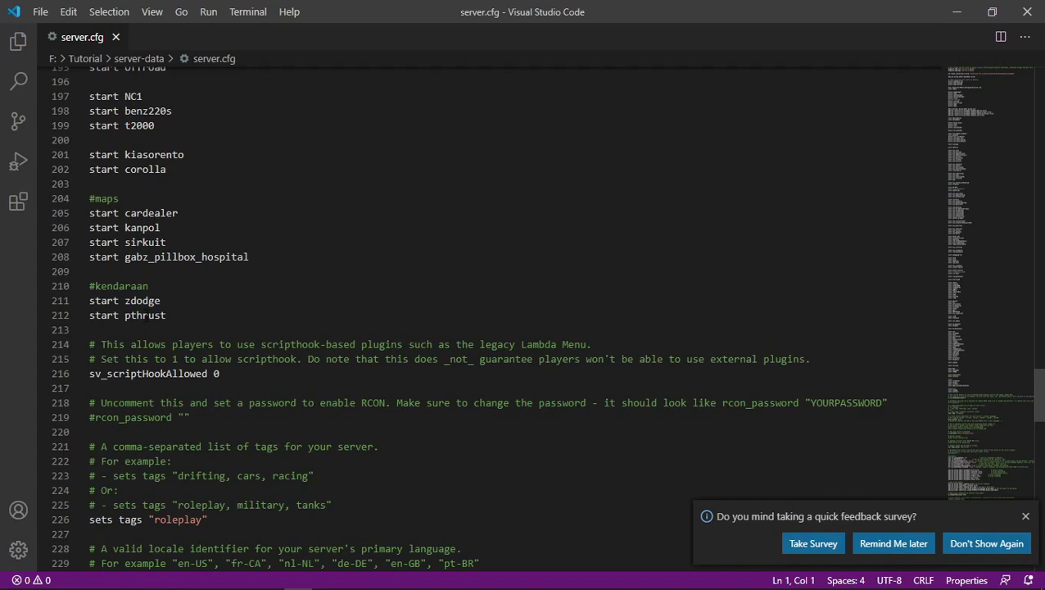
{"action": "left_click", "coordinate": [195, 316]}
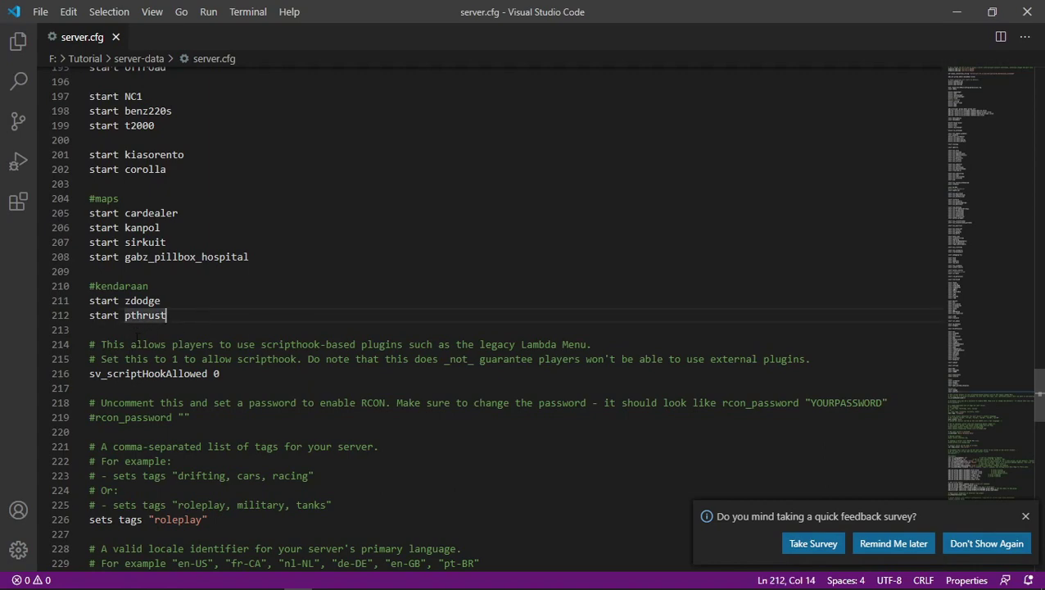
{"action": "left_click", "coordinate": [104, 335]}
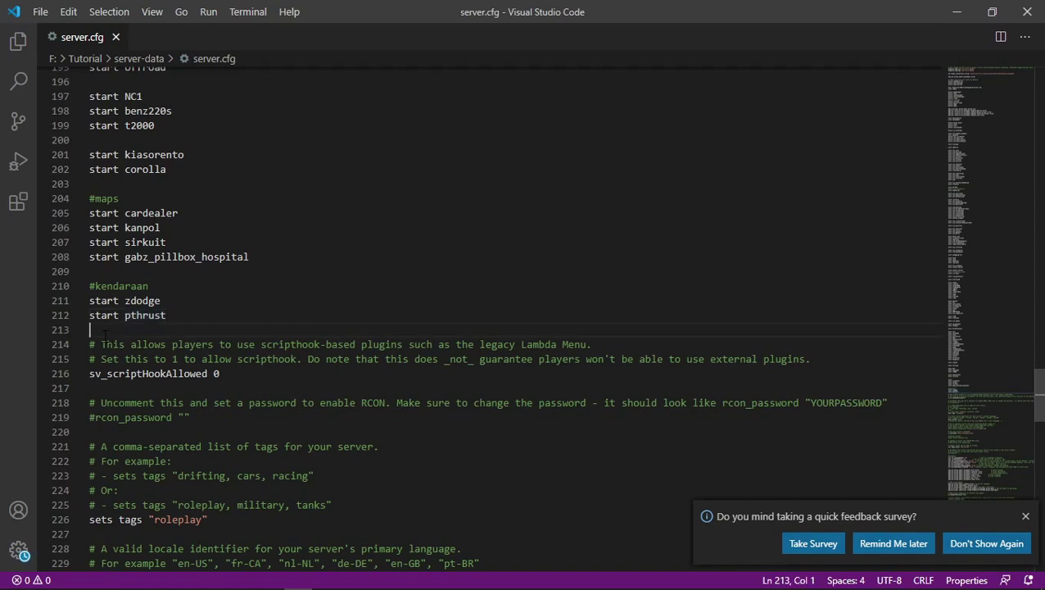
{"action": "key", "text": "Return"}
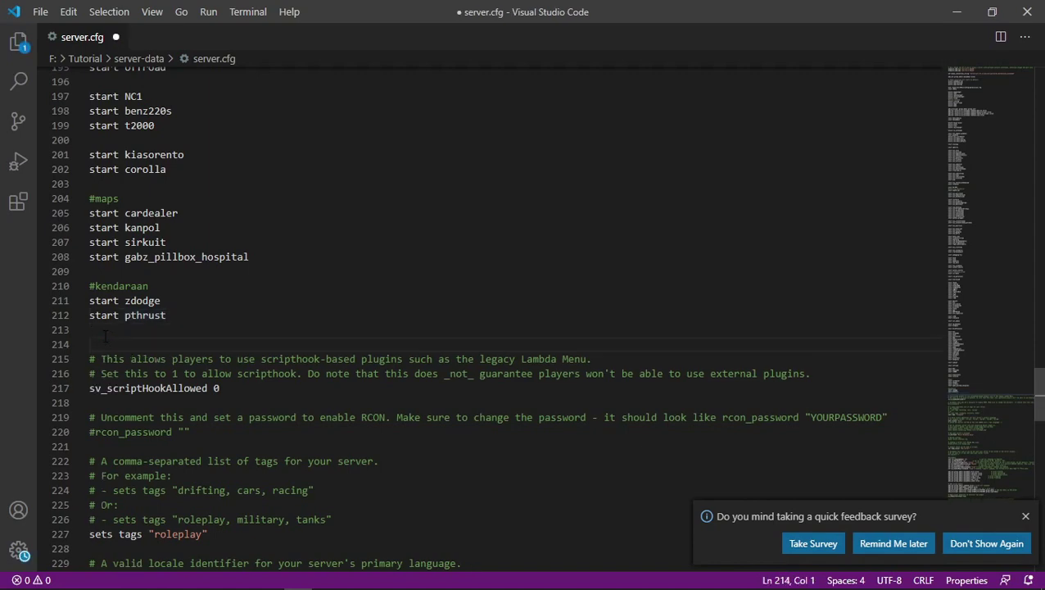
{"action": "type", "text": "start"}
{"action": "key", "text": "ctrl+v"}
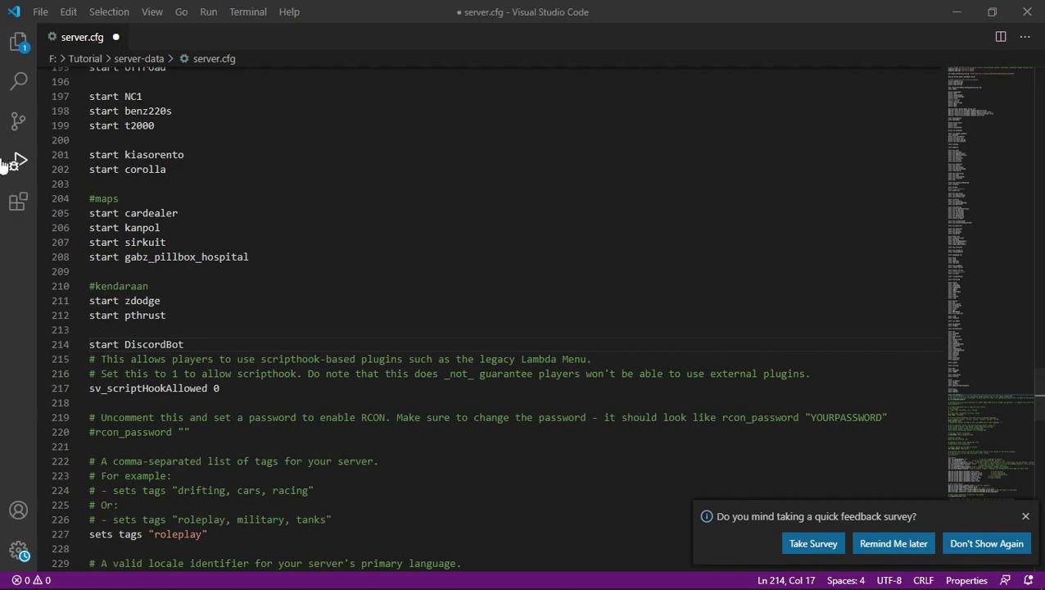
Save server.cfg via the File menu and close Visual Studio Code.
{"action": "left_click", "coordinate": [40, 13]}
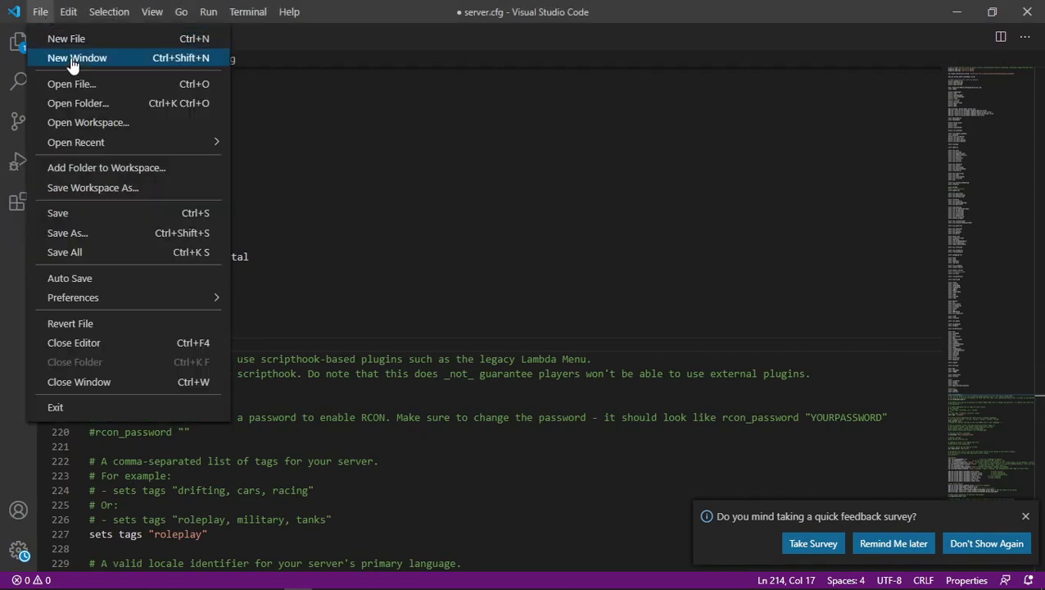
{"action": "left_click", "coordinate": [105, 215]}
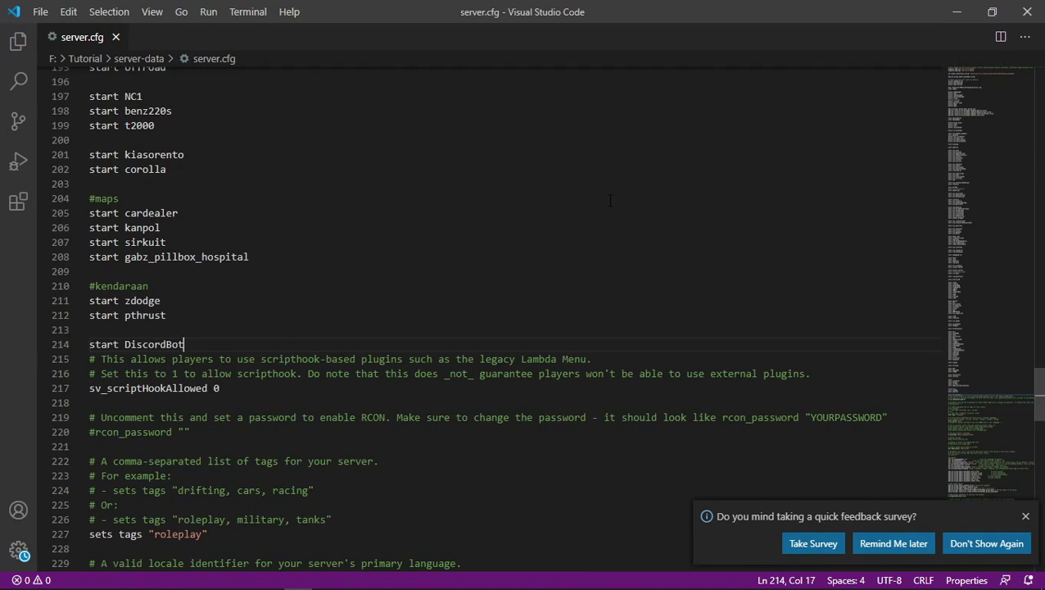
{"action": "left_click", "coordinate": [1027, 11]}
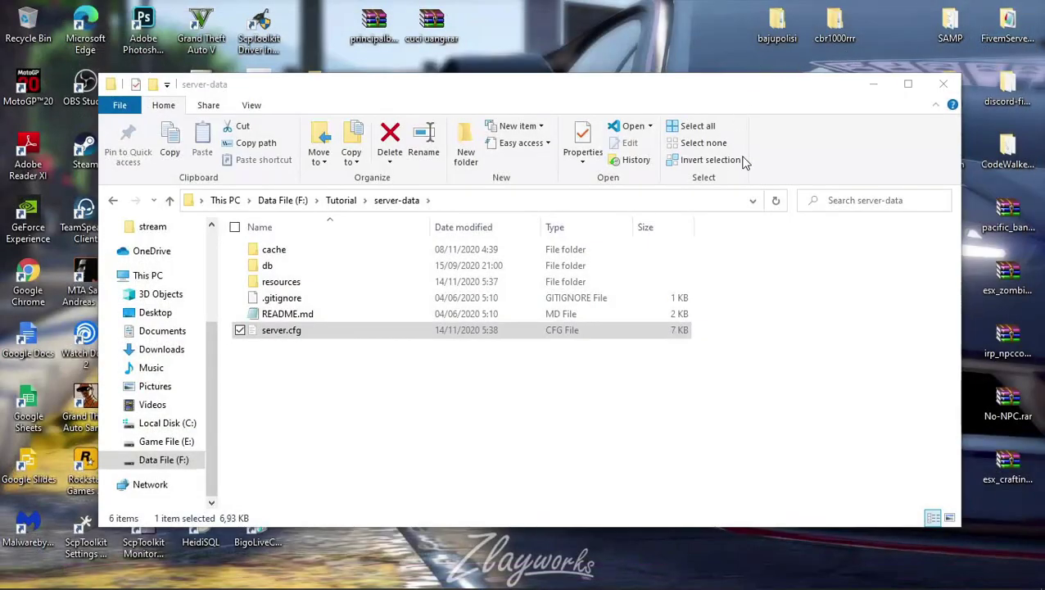
Open Config.lua from server-data\resources\DiscordBot.
{"action": "double_click", "coordinate": [281, 281]}
{"action": "scroll", "coordinate": [302, 390], "scroll_direction": "down", "scroll_amount": 3}
{"action": "scroll", "coordinate": [301, 385], "scroll_direction": "down", "scroll_amount": 1}
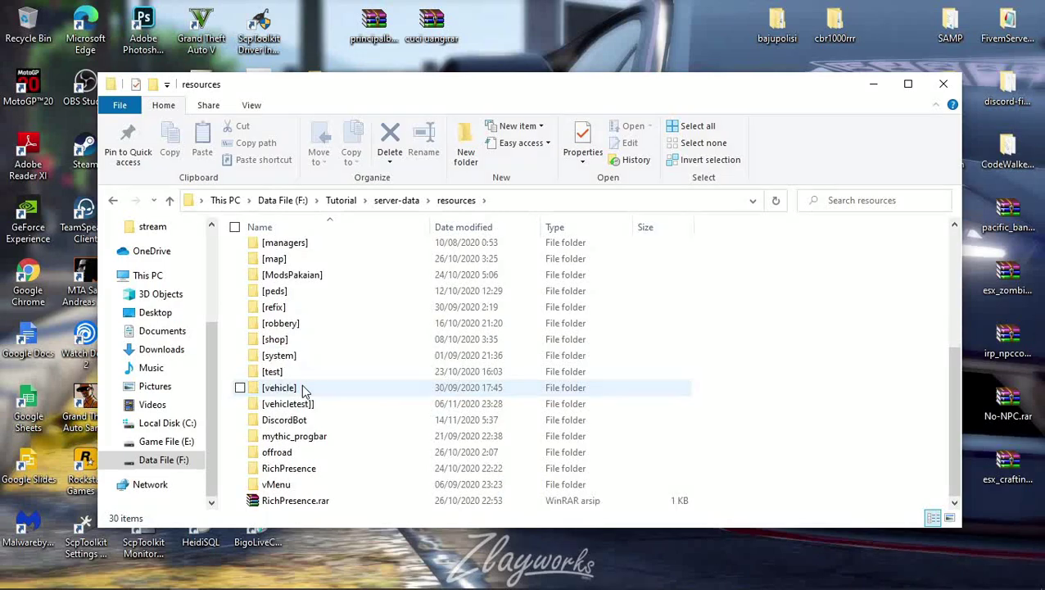
{"action": "double_click", "coordinate": [284, 419]}
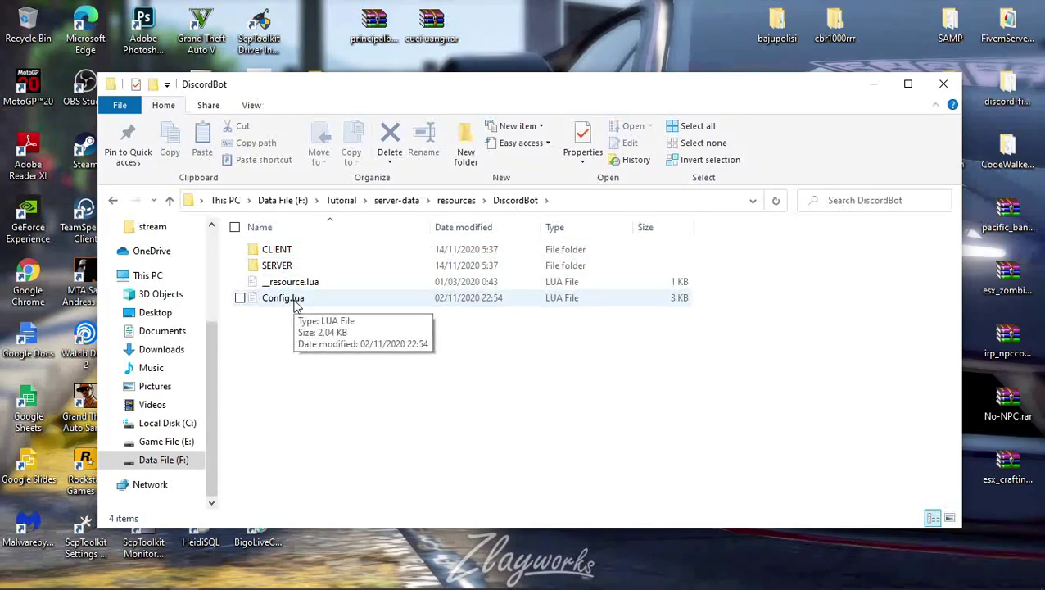
{"action": "double_click", "coordinate": [297, 299]}
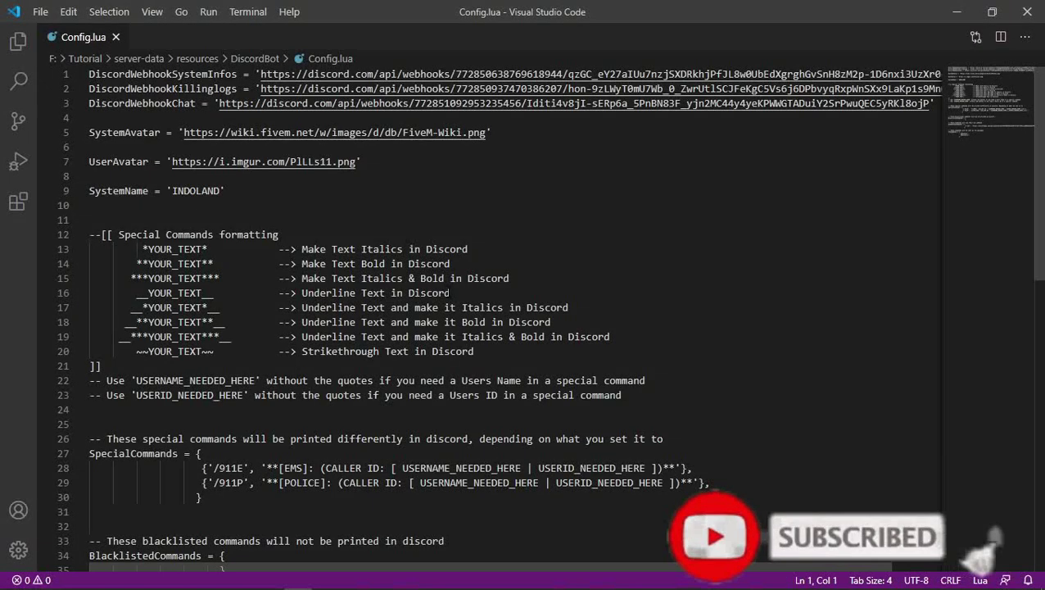
Close the Release Notes tab and select the DiscordWebhookSystemInfos URL on line 1.
{"action": "left_click", "coordinate": [255, 38]}
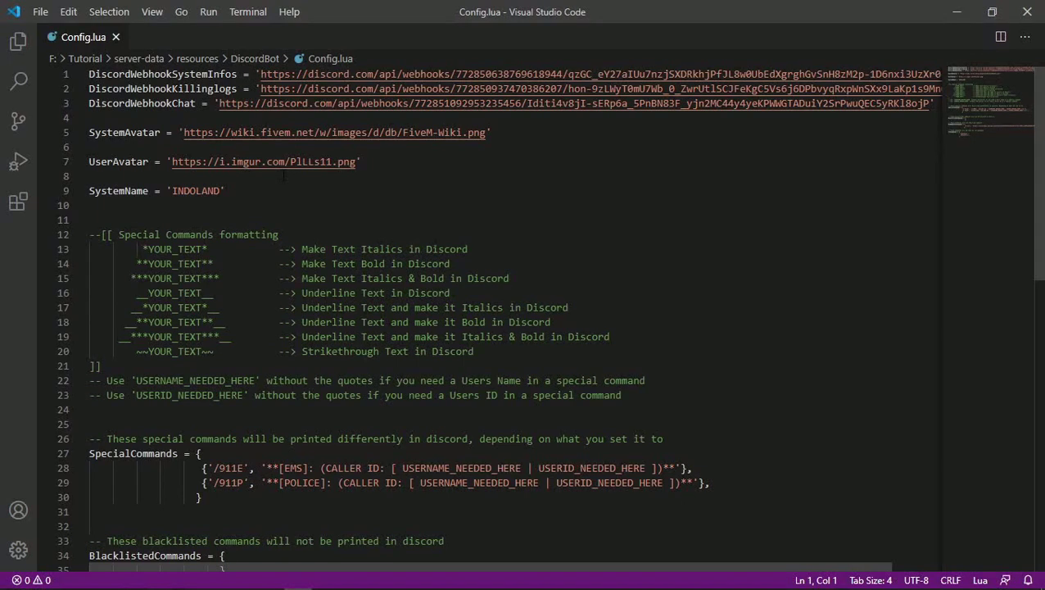
{"action": "left_click", "coordinate": [283, 204]}
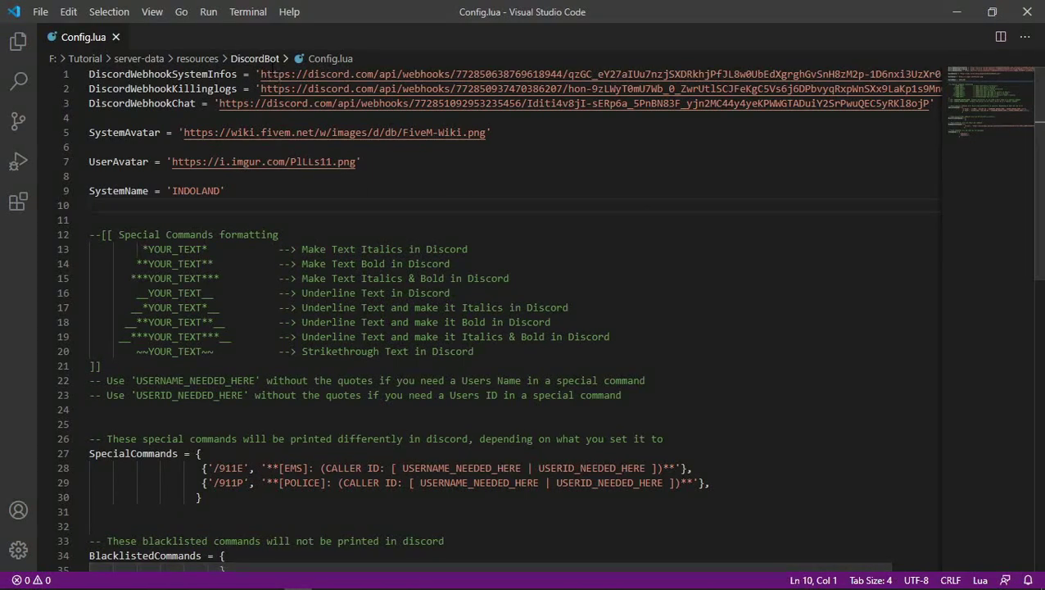
{"action": "left_click_drag", "start_coordinate": [261, 74], "coordinate": [921, 74]}
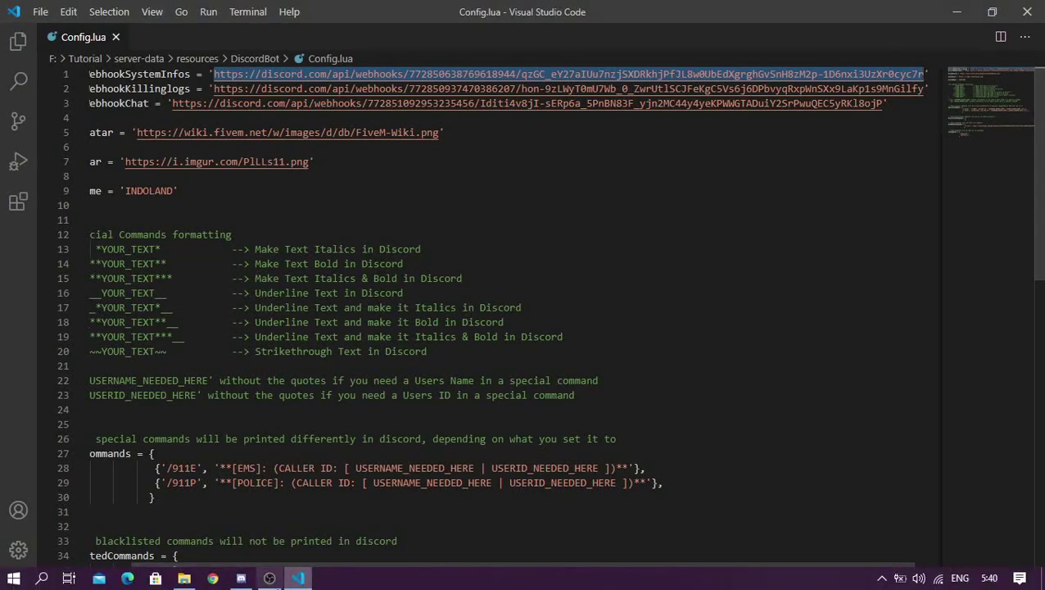
{"action": "left_click", "coordinate": [243, 579]}
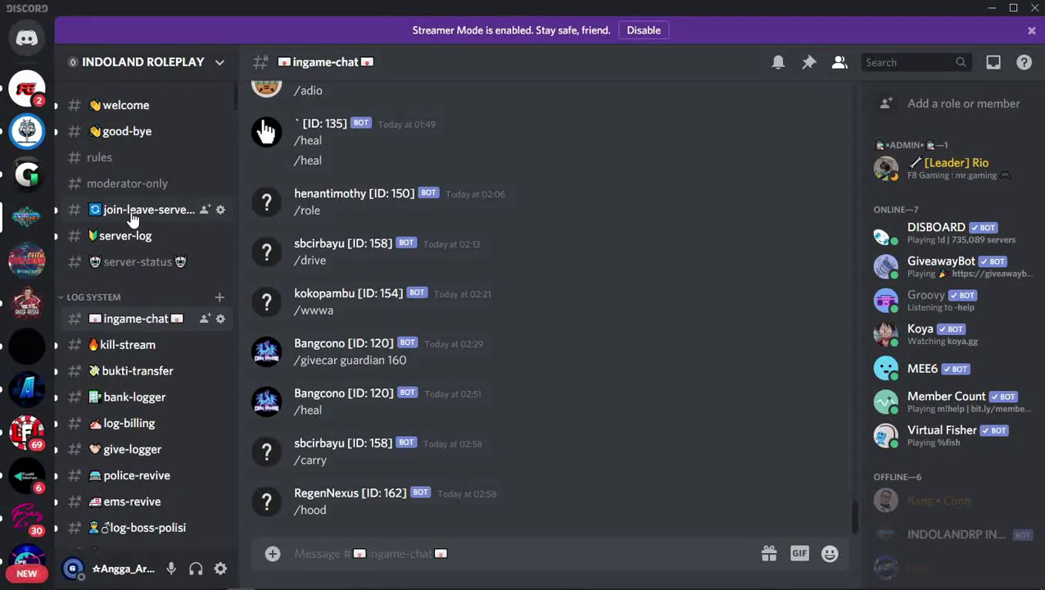
In Discord, browse the bot messages in the join-leave-server channel.
{"action": "key", "text": "alt+Tab"}
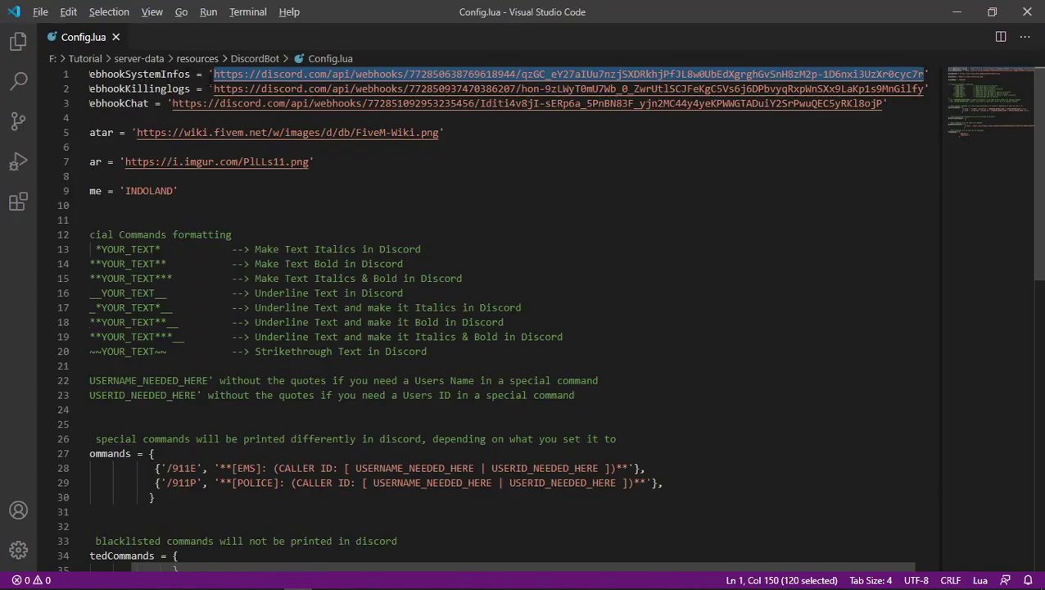
{"action": "key", "text": "alt+Tab"}
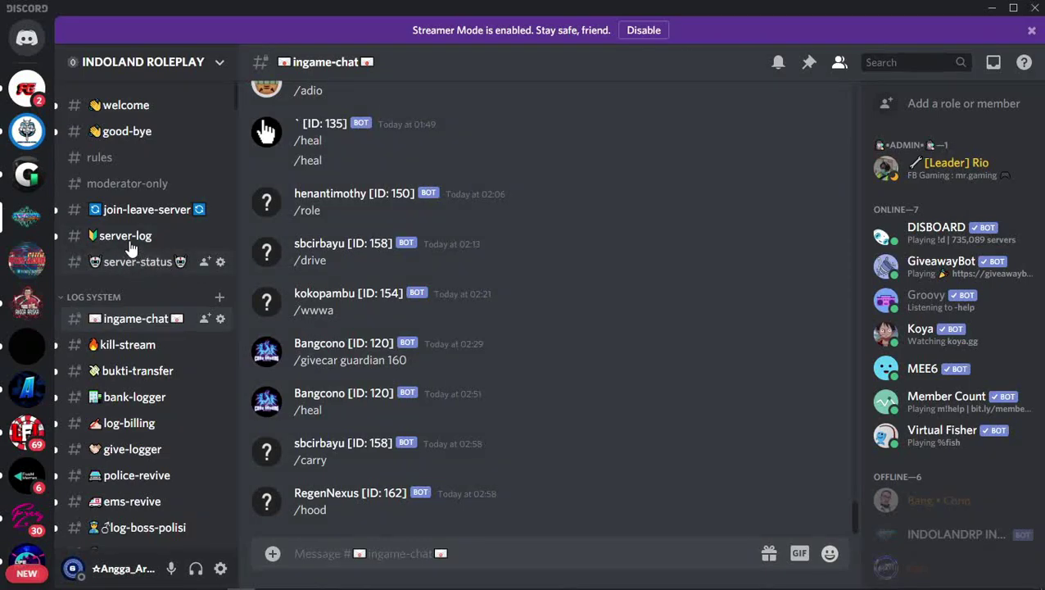
{"action": "left_click", "coordinate": [137, 214]}
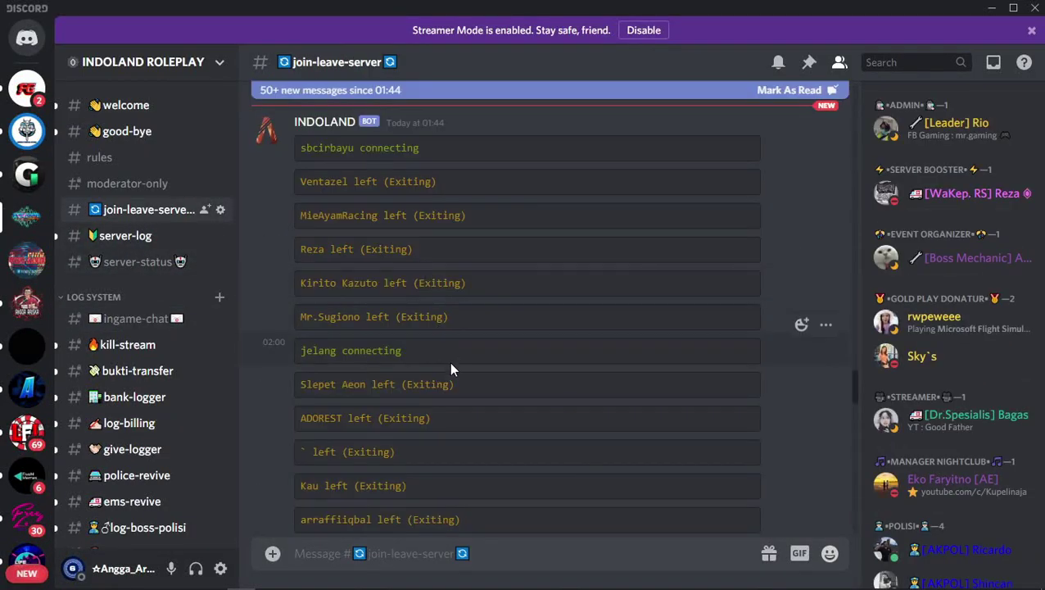
{"action": "scroll", "coordinate": [449, 362], "scroll_direction": "down", "scroll_amount": 5}
{"action": "scroll", "coordinate": [450, 371], "scroll_direction": "down", "scroll_amount": 10}
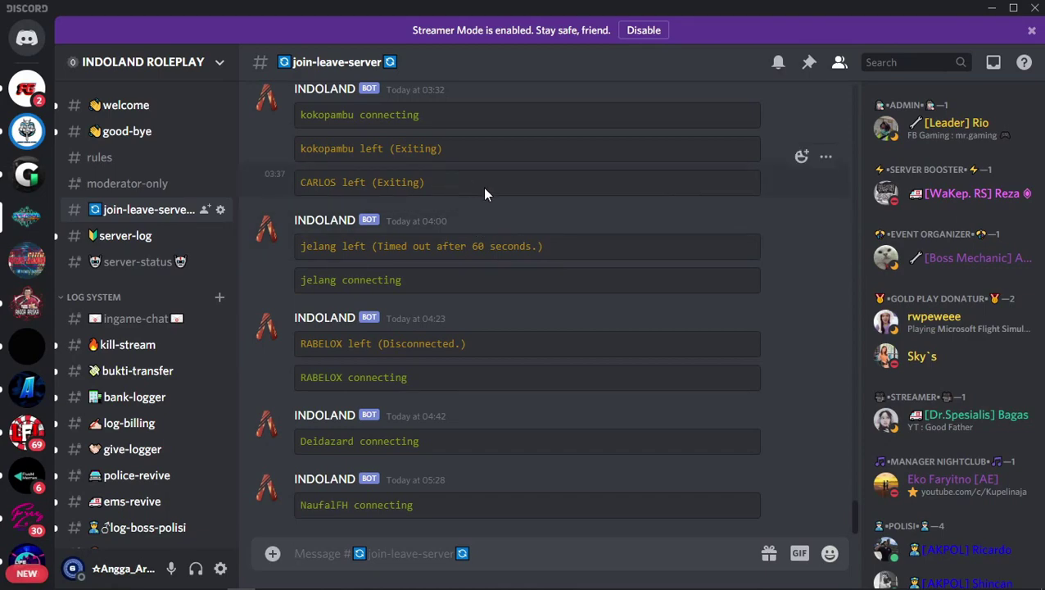
{"action": "scroll", "coordinate": [483, 187], "scroll_direction": "up", "scroll_amount": 3}
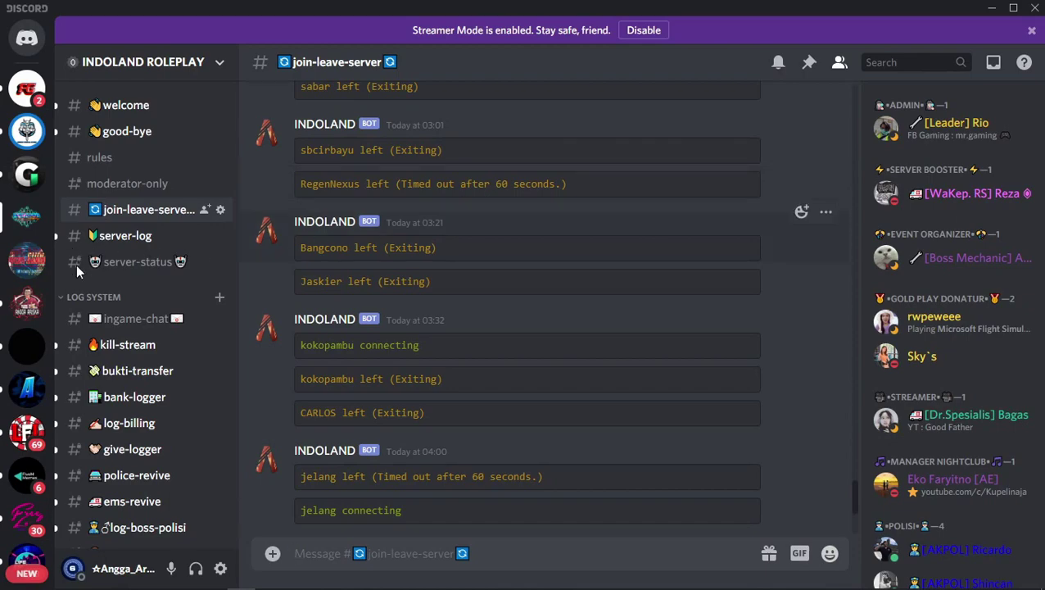
Browse the bot messages in the kill-stream channel.
{"action": "left_click", "coordinate": [166, 345]}
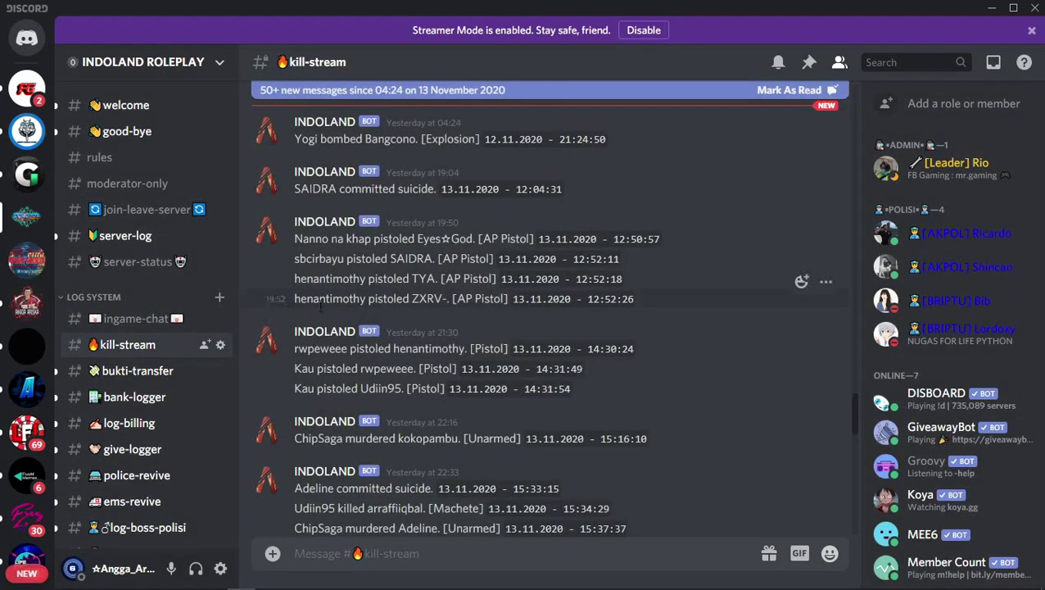
{"action": "scroll", "coordinate": [390, 326], "scroll_direction": "down", "scroll_amount": 3}
{"action": "scroll", "coordinate": [447, 382], "scroll_direction": "down", "scroll_amount": 15}
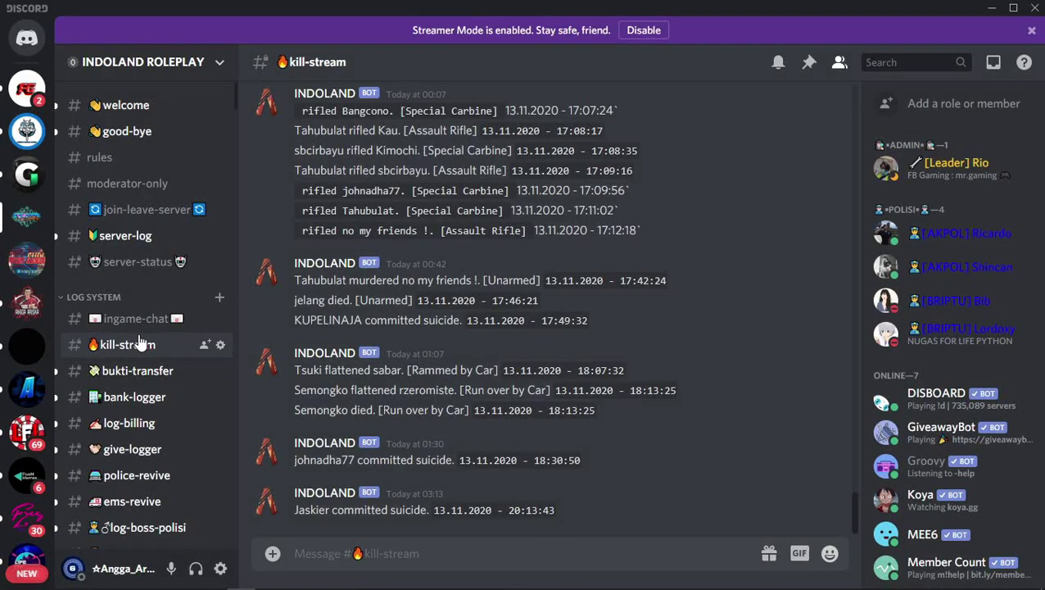
Open the ingame-chat channel under INDOLAND ROLEPLAY's LOG SYSTEM category.
{"action": "left_click", "coordinate": [135, 319]}
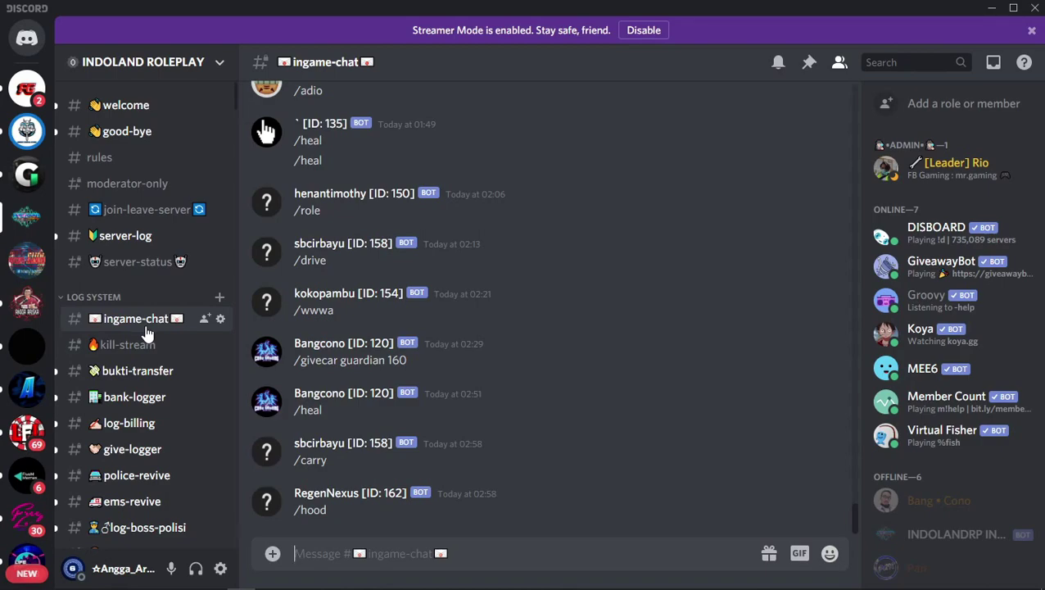
Switch to the other server from the server bar, opening its -welcome-goodbye- channel.
{"action": "left_click", "coordinate": [27, 307]}
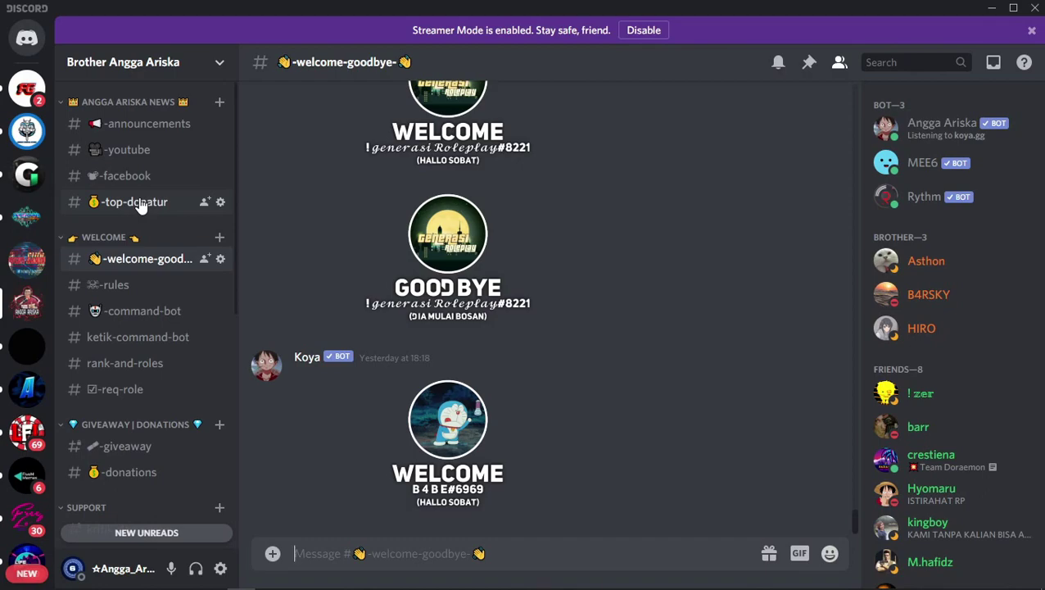
Create a 'LOG SYSTEM' category from the channel sidebar's context menu.
{"action": "right_click", "coordinate": [120, 220]}
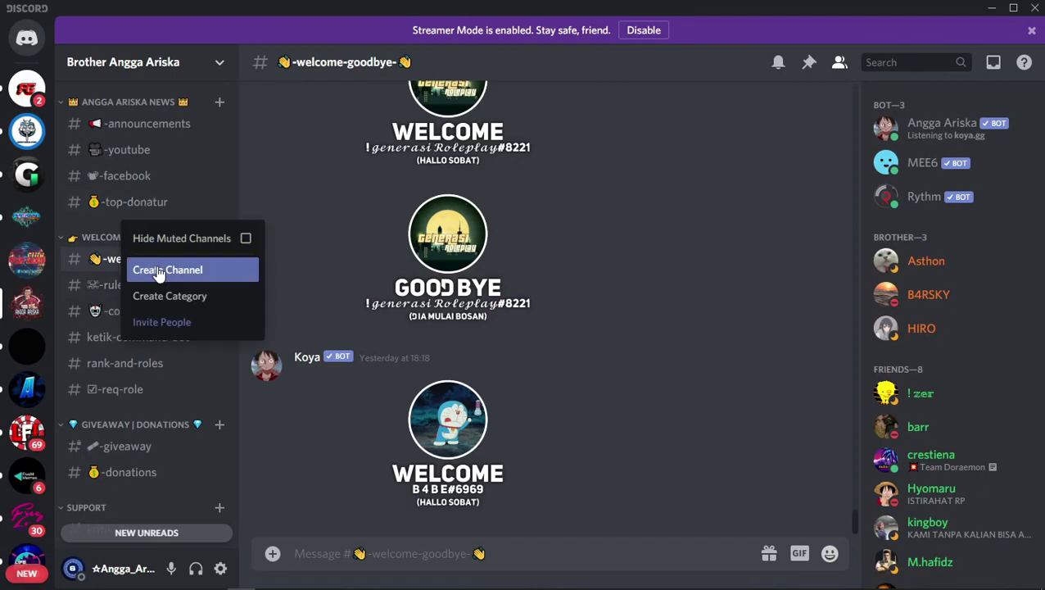
{"action": "left_click", "coordinate": [171, 296]}
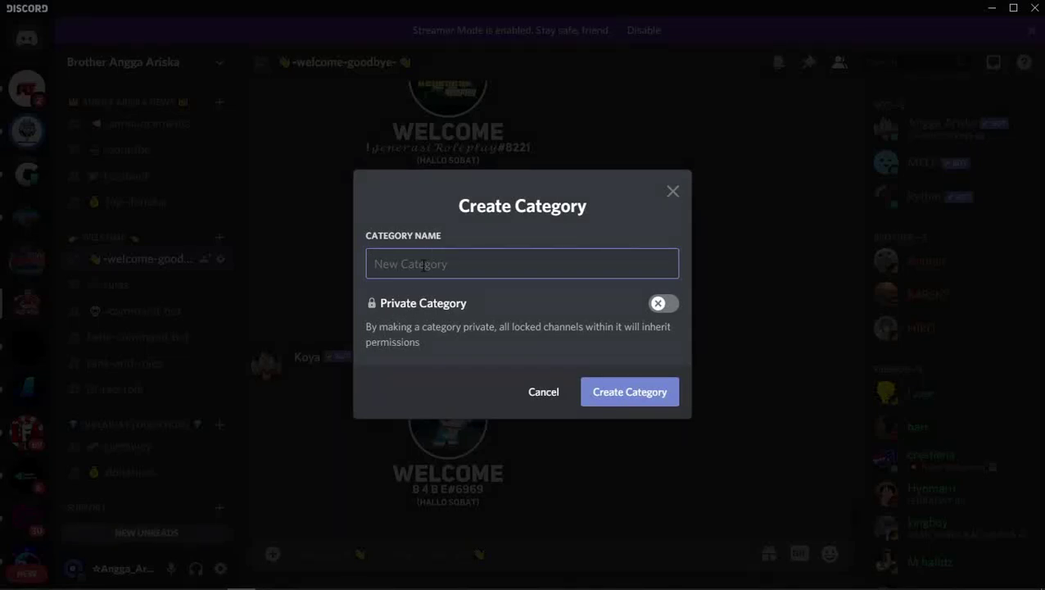
{"action": "type", "text": "LOG SYSTE"}
{"action": "type", "text": "M"}
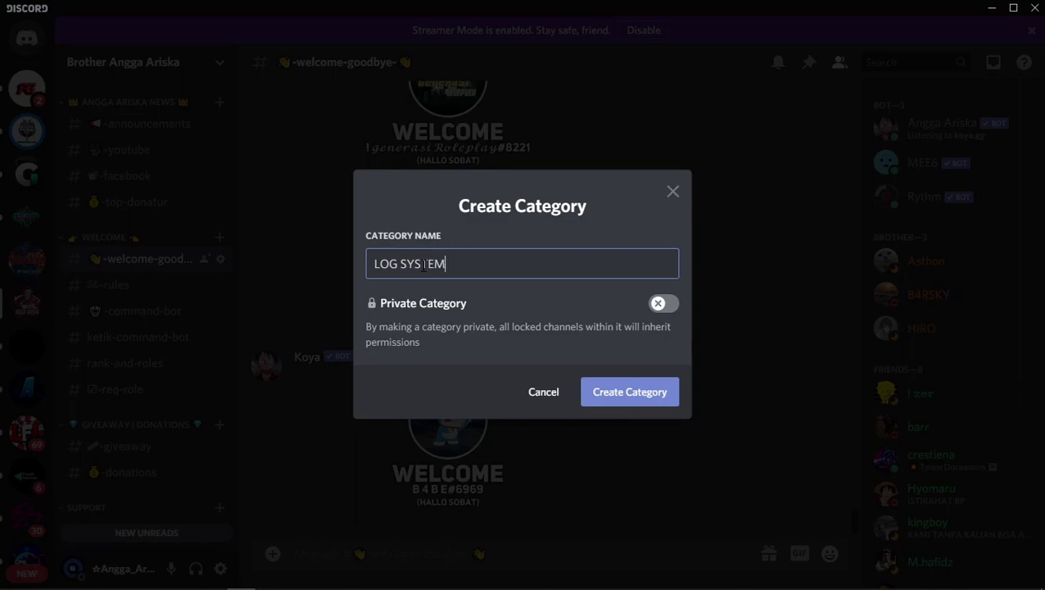
{"action": "left_click", "coordinate": [632, 400]}
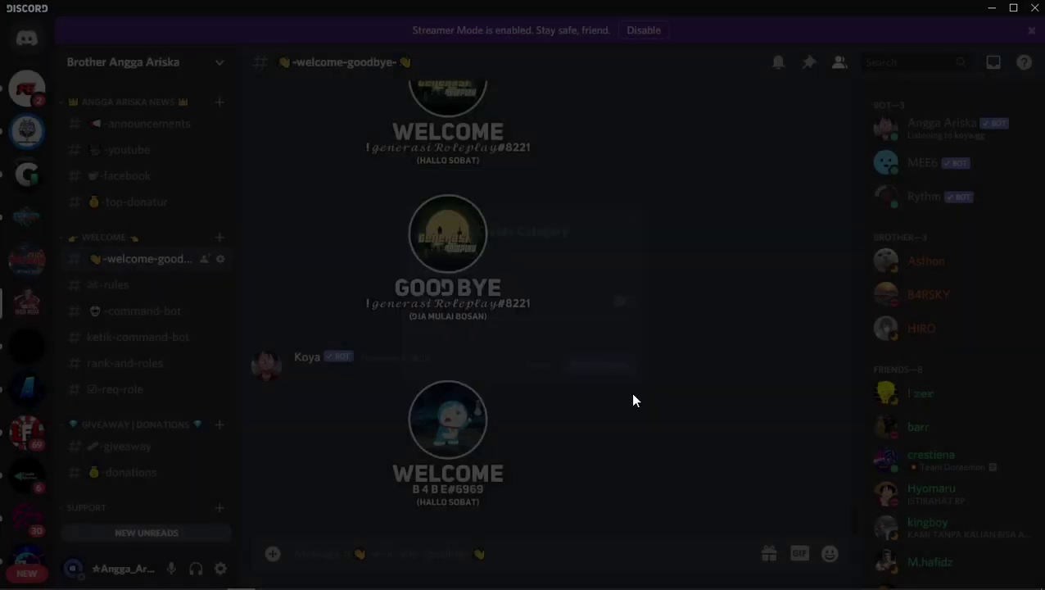
{"action": "scroll", "coordinate": [137, 370], "scroll_direction": "down", "scroll_amount": 6}
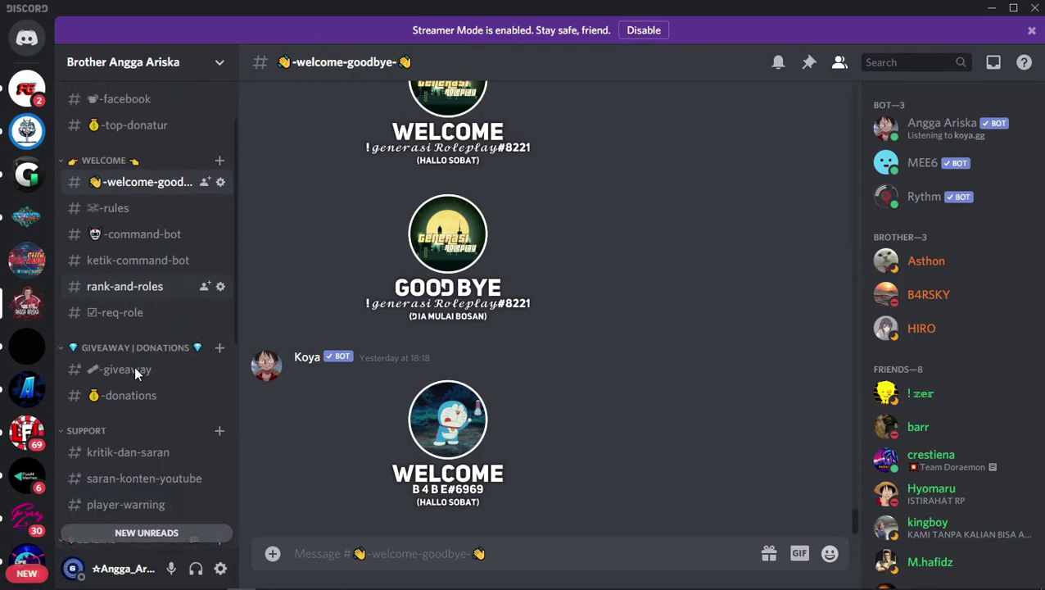
{"action": "scroll", "coordinate": [137, 418], "scroll_direction": "down", "scroll_amount": 1}
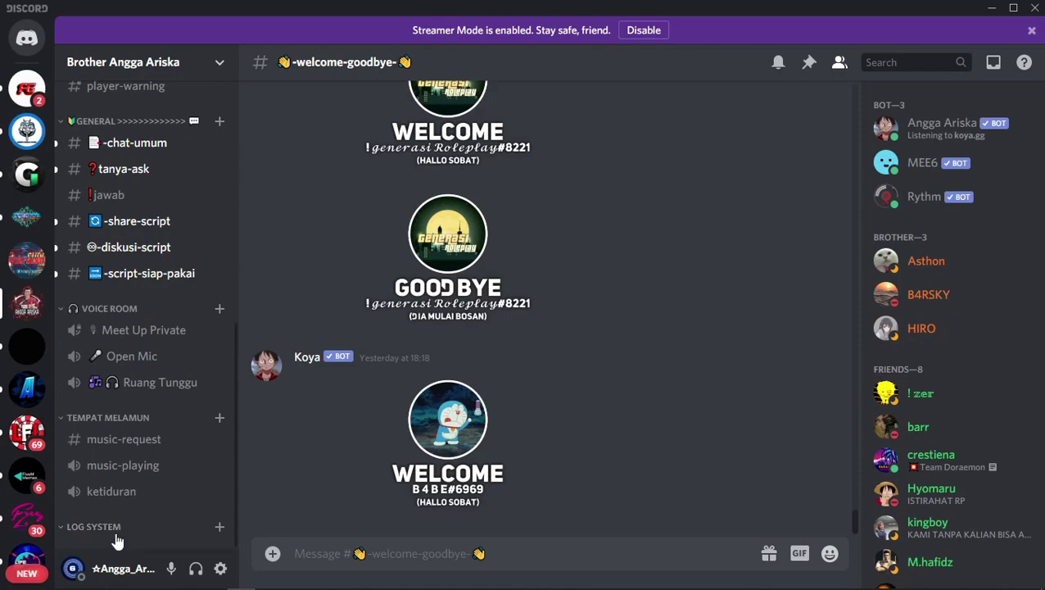
Try repositioning LOG SYSTEM, cancel a new text channel, then open the category's context menu.
{"action": "left_click_drag", "start_coordinate": [113, 535], "coordinate": [127, 537]}
{"action": "left_click", "coordinate": [218, 529]}
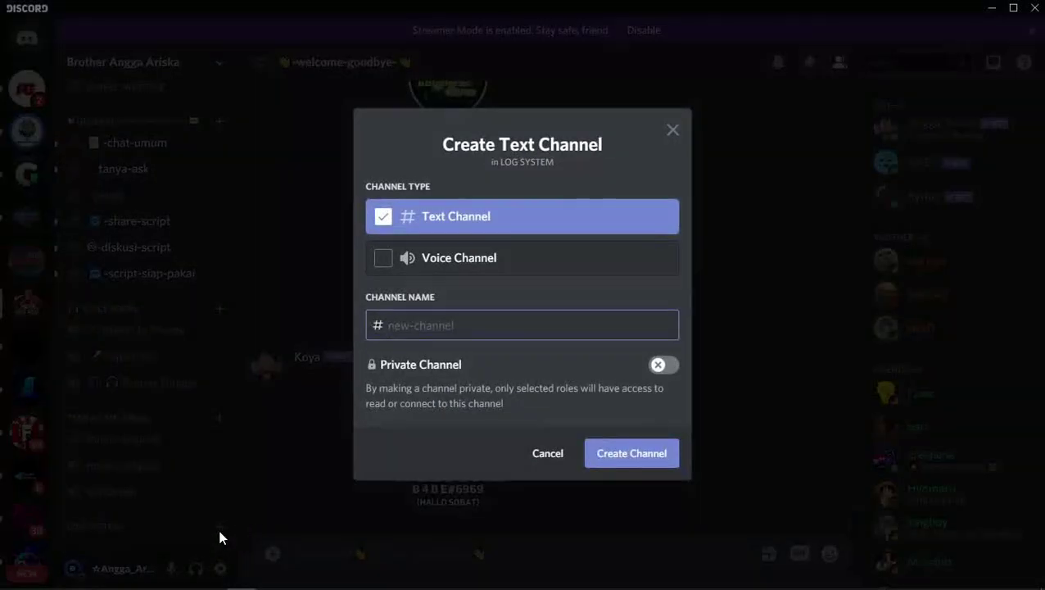
{"action": "left_click", "coordinate": [488, 511]}
{"action": "right_click", "coordinate": [147, 530]}
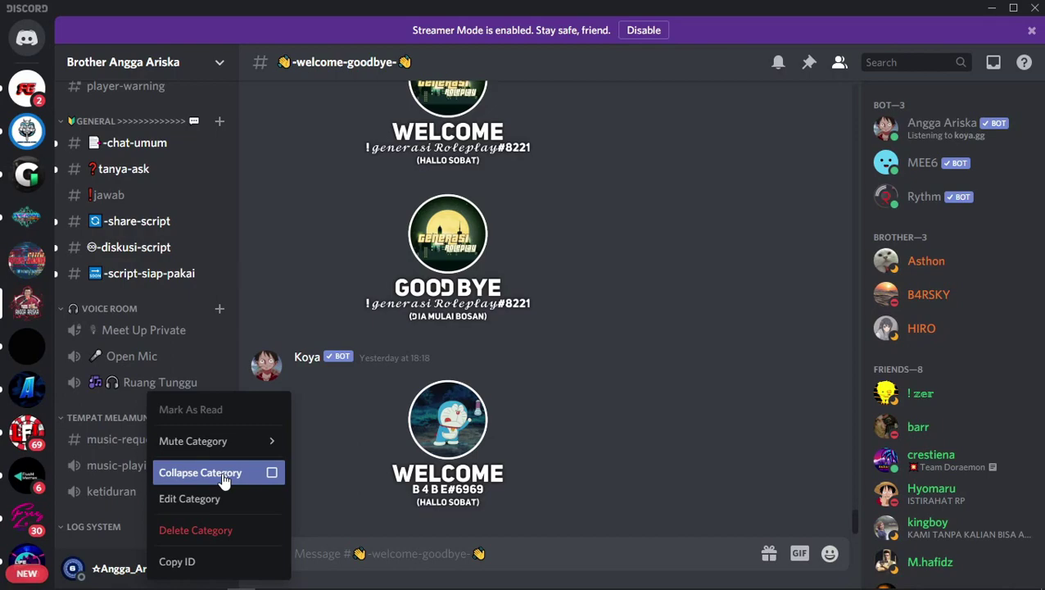
{"action": "right_click", "coordinate": [90, 528]}
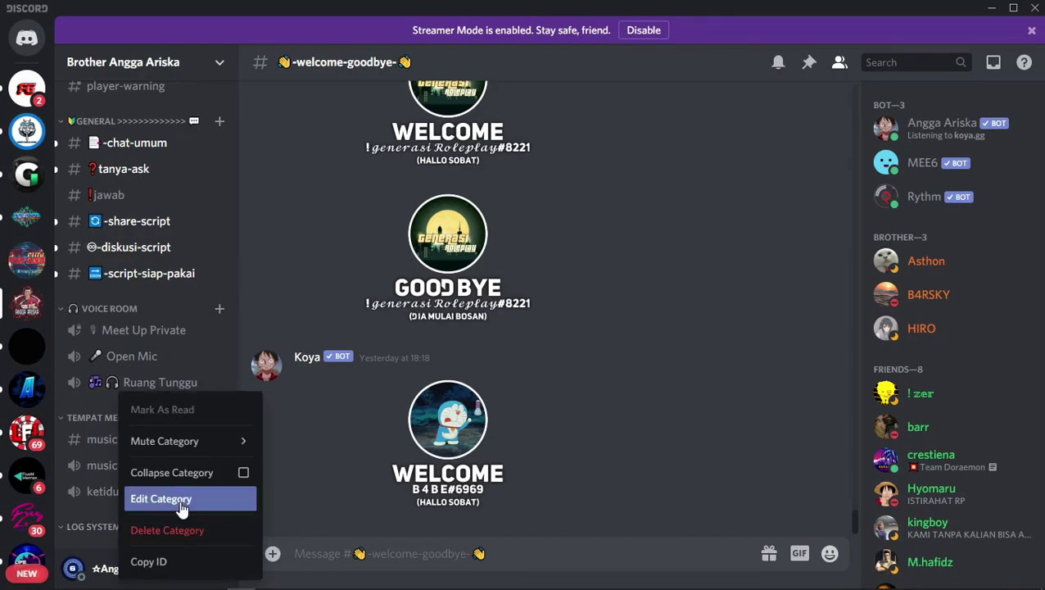
{"action": "left_click", "coordinate": [215, 501]}
{"action": "left_click", "coordinate": [198, 116]}
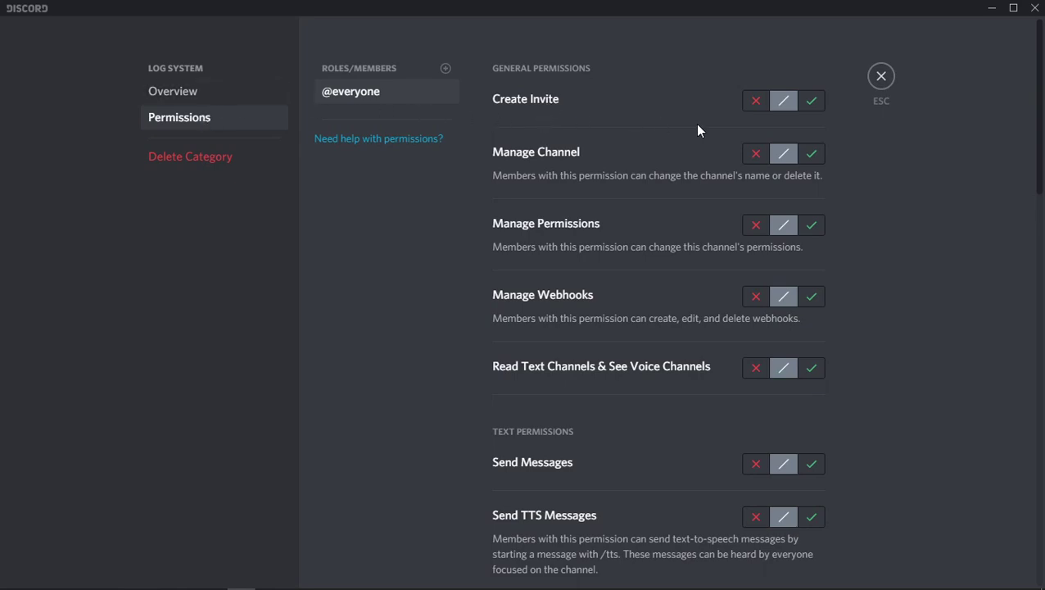
{"action": "left_click", "coordinate": [757, 102]}
{"action": "left_click", "coordinate": [756, 154]}
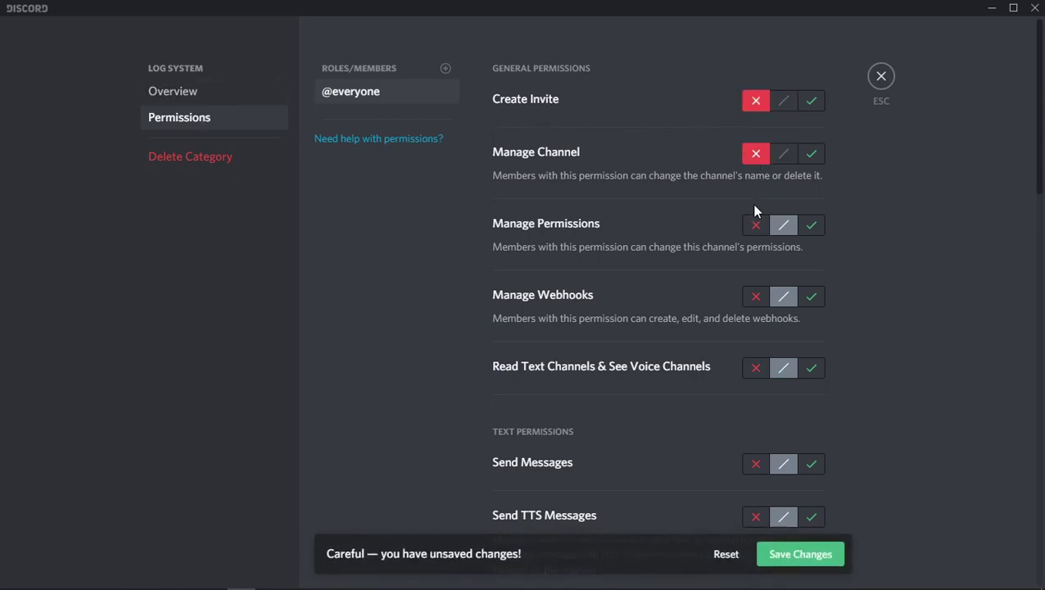
{"action": "left_click", "coordinate": [756, 226]}
{"action": "left_click", "coordinate": [754, 295]}
Allow View Channels; deny Send Messages, TTS, Manage Messages, Embed Links and Attach Files.
{"action": "scroll", "coordinate": [564, 320], "scroll_direction": "down", "scroll_amount": 2}
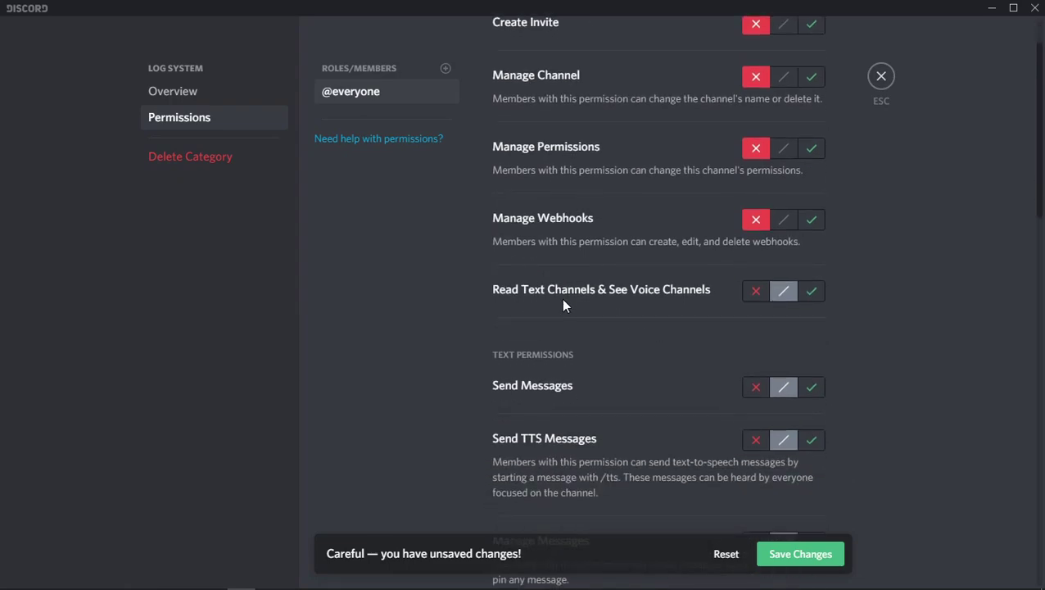
{"action": "left_click", "coordinate": [814, 293]}
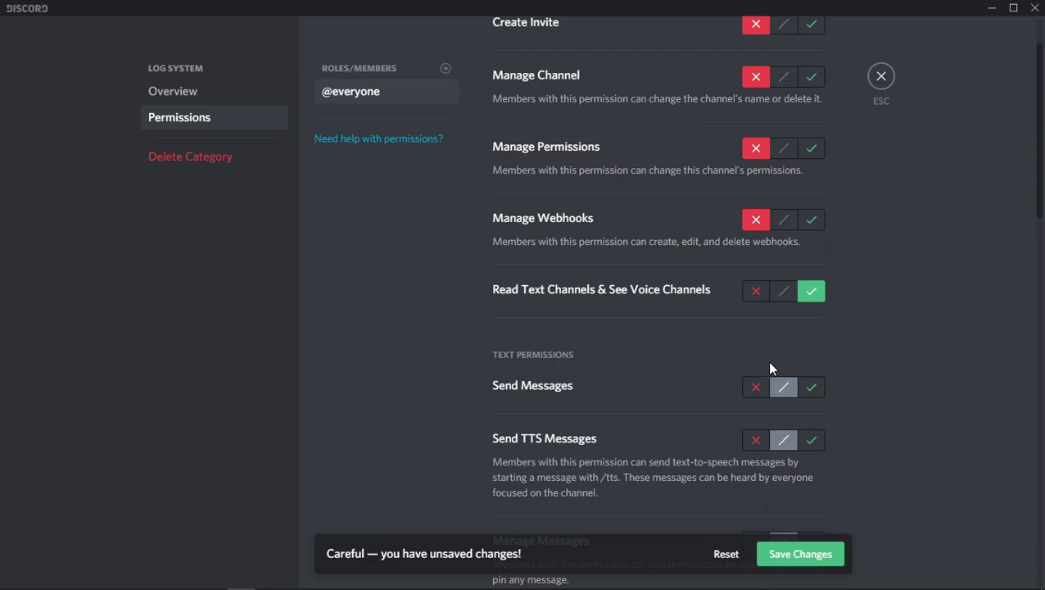
{"action": "left_click", "coordinate": [755, 390]}
{"action": "left_click", "coordinate": [754, 443]}
{"action": "scroll", "coordinate": [888, 395], "scroll_direction": "down", "scroll_amount": 3}
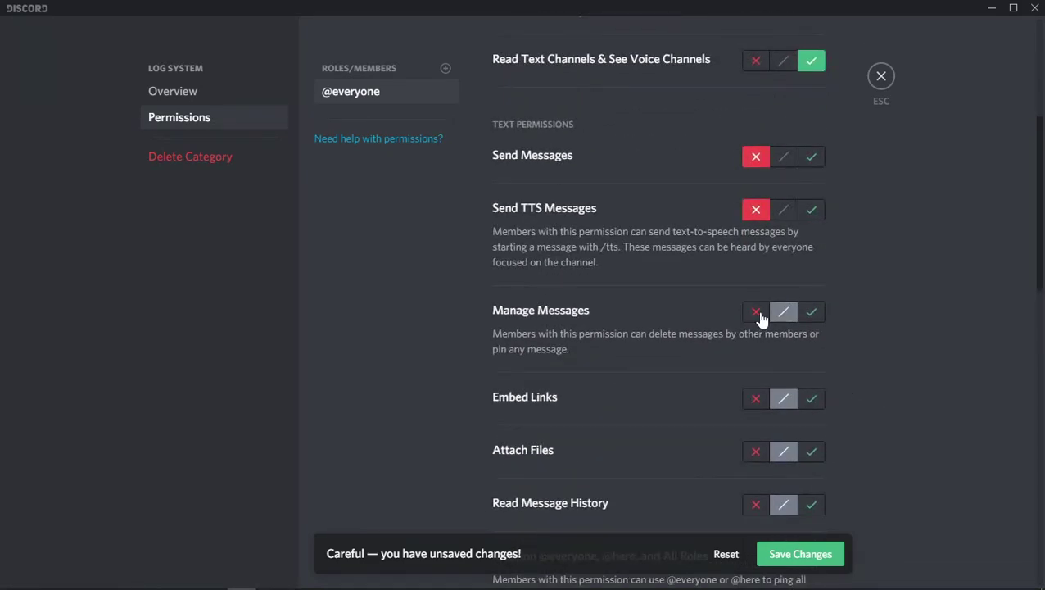
{"action": "left_click", "coordinate": [758, 314]}
{"action": "left_click", "coordinate": [753, 401]}
{"action": "left_click", "coordinate": [750, 451]}
{"action": "scroll", "coordinate": [818, 462], "scroll_direction": "down", "scroll_amount": 2}
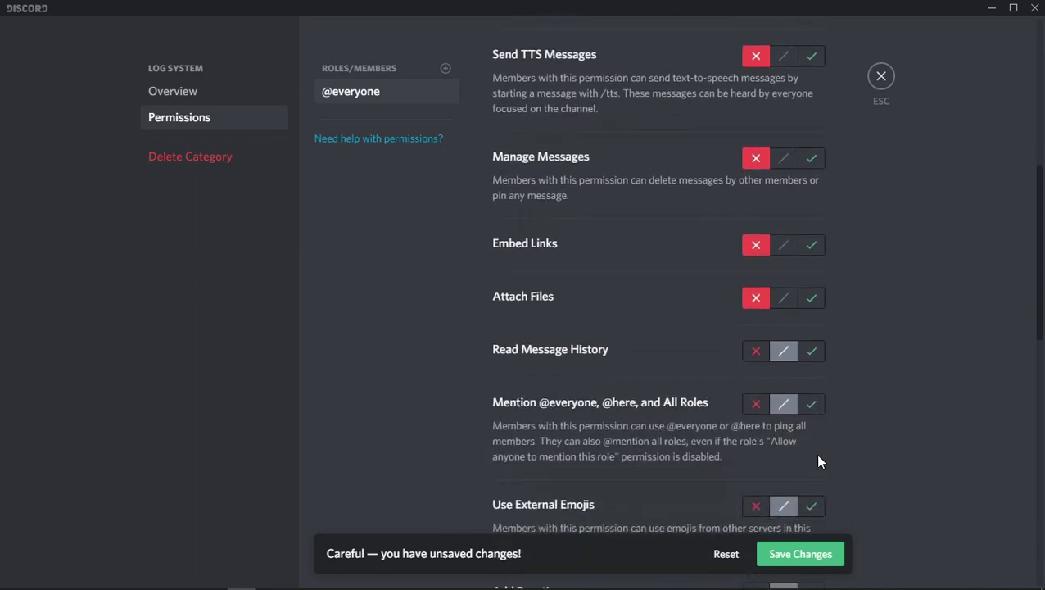
{"action": "left_click", "coordinate": [811, 353]}
{"action": "scroll", "coordinate": [889, 373], "scroll_direction": "down", "scroll_amount": 2}
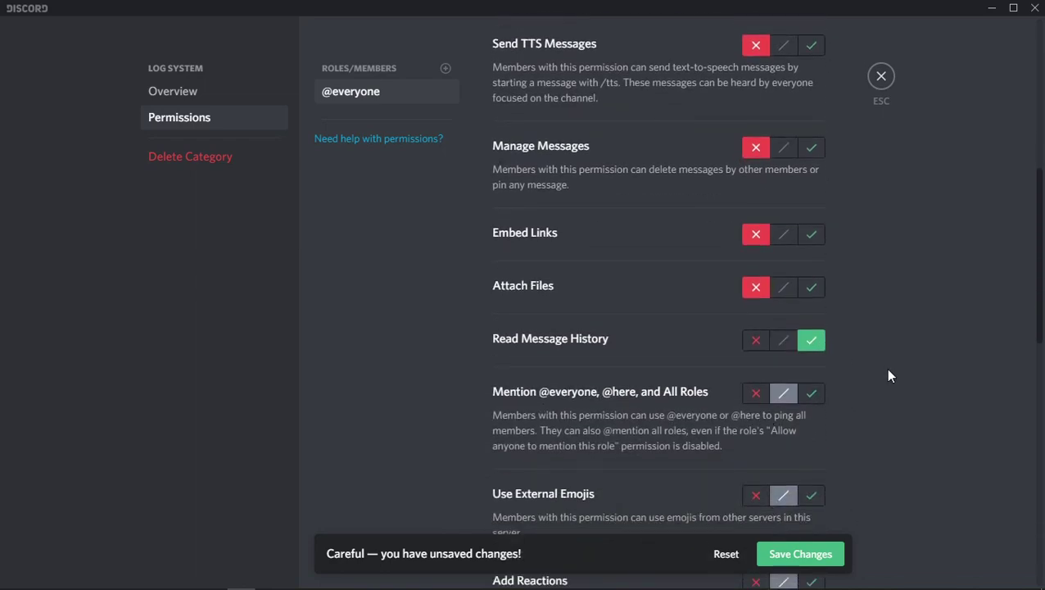
{"action": "left_click", "coordinate": [755, 250]}
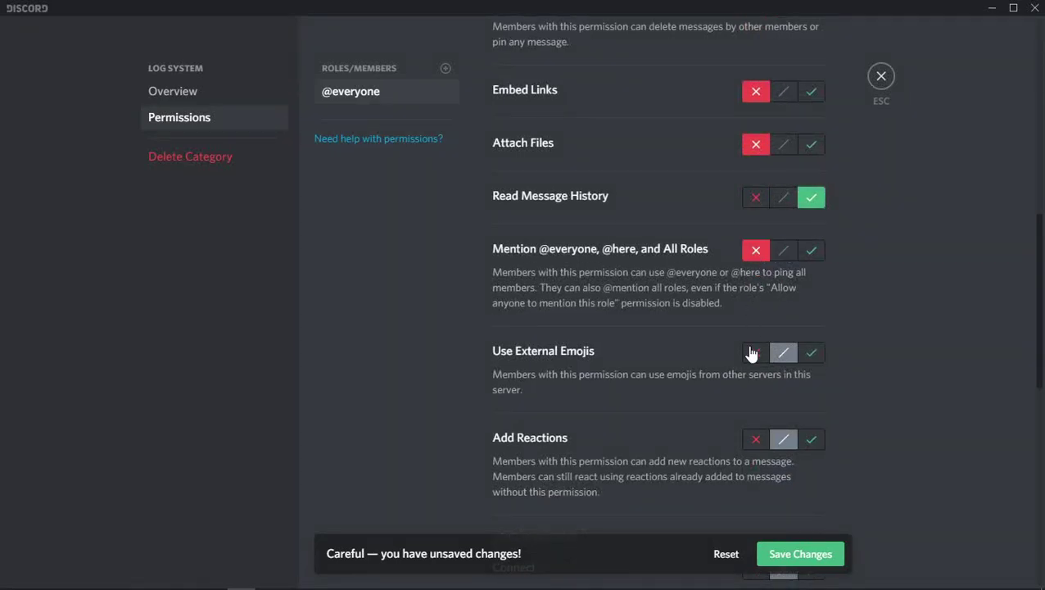
{"action": "left_click", "coordinate": [754, 354]}
{"action": "left_click", "coordinate": [755, 441]}
{"action": "left_click", "coordinate": [813, 559]}
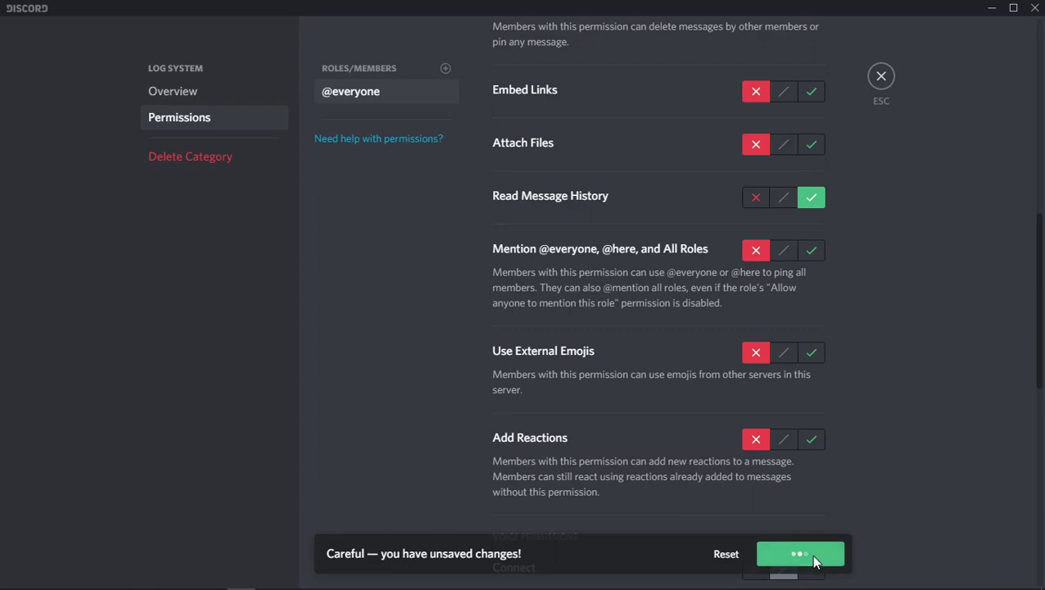
{"action": "left_click", "coordinate": [882, 76]}
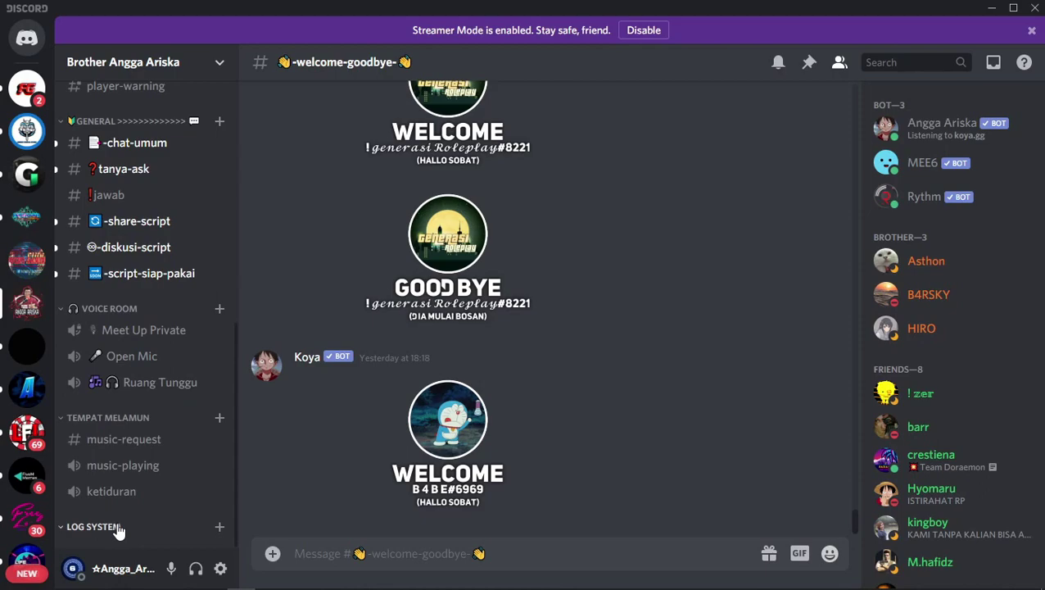
Add a 'masuk-keluar' text channel to the LOG SYSTEM category.
{"action": "left_click", "coordinate": [220, 528]}
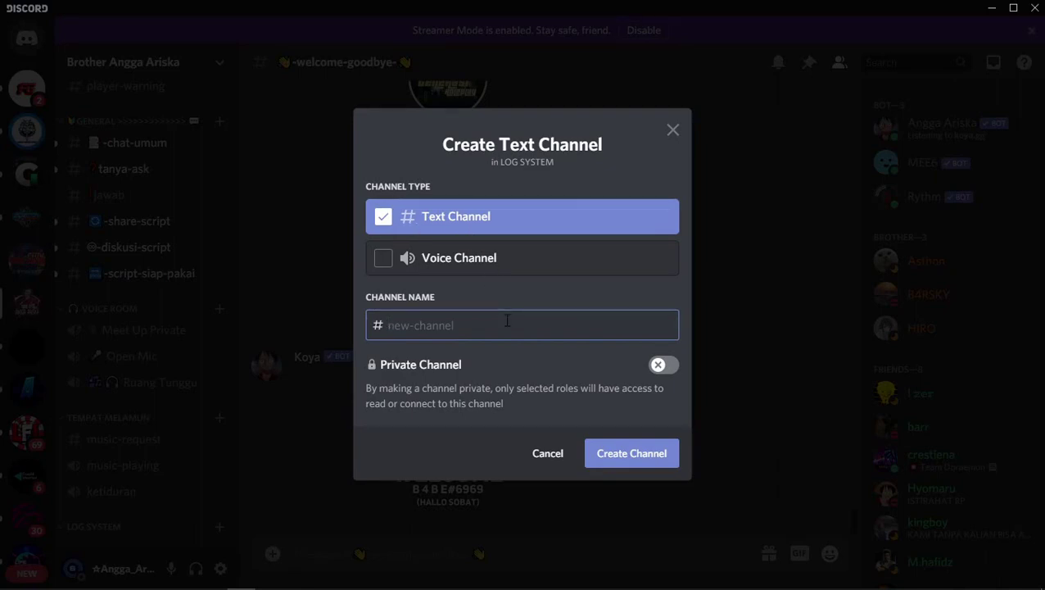
{"action": "type", "text": "leave-"}
{"action": "key", "text": "BackSpace"}
{"action": "key", "text": "BackSpace"}
{"action": "key", "text": "BackSpace"}
{"action": "key", "text": "BackSpace"}
{"action": "key", "text": "BackSpace"}
{"action": "key", "text": "BackSpace"}
{"action": "type", "text": "join-leave"}
{"action": "key", "text": "BackSpace"}
{"action": "key", "text": "BackSpace"}
{"action": "key", "text": "BackSpace"}
{"action": "key", "text": "BackSpace"}
{"action": "key", "text": "BackSpace"}
{"action": "key", "text": "BackSpace"}
{"action": "key", "text": "BackSpace"}
{"action": "key", "text": "BackSpace"}
{"action": "key", "text": "BackSpace"}
{"action": "key", "text": "BackSpace"}
{"action": "type", "text": "masuk-keluar"}
{"action": "left_click", "coordinate": [616, 449]}
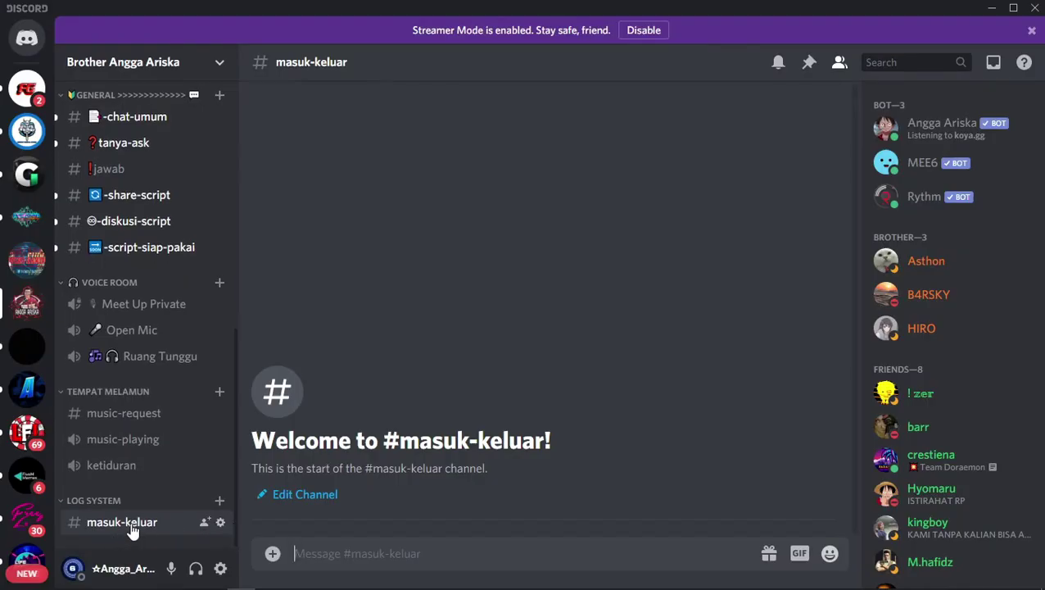
Add 'kill-stream' and 'ingame-chat' text channels to LOG SYSTEM.
{"action": "left_click", "coordinate": [218, 503]}
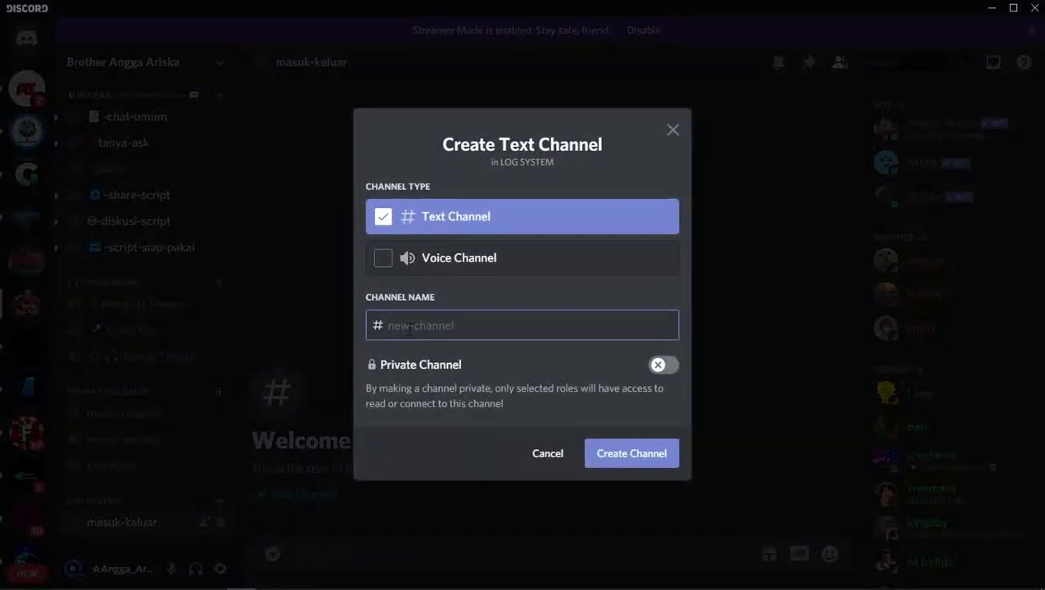
{"action": "type", "text": "kill-stream"}
{"action": "key", "text": "Return"}
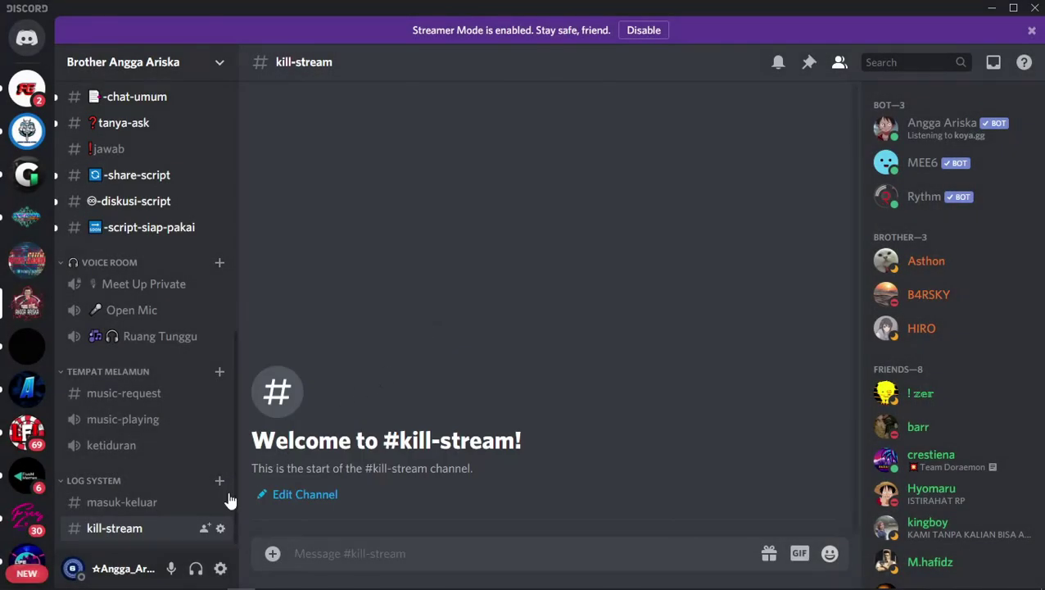
{"action": "left_click", "coordinate": [219, 475]}
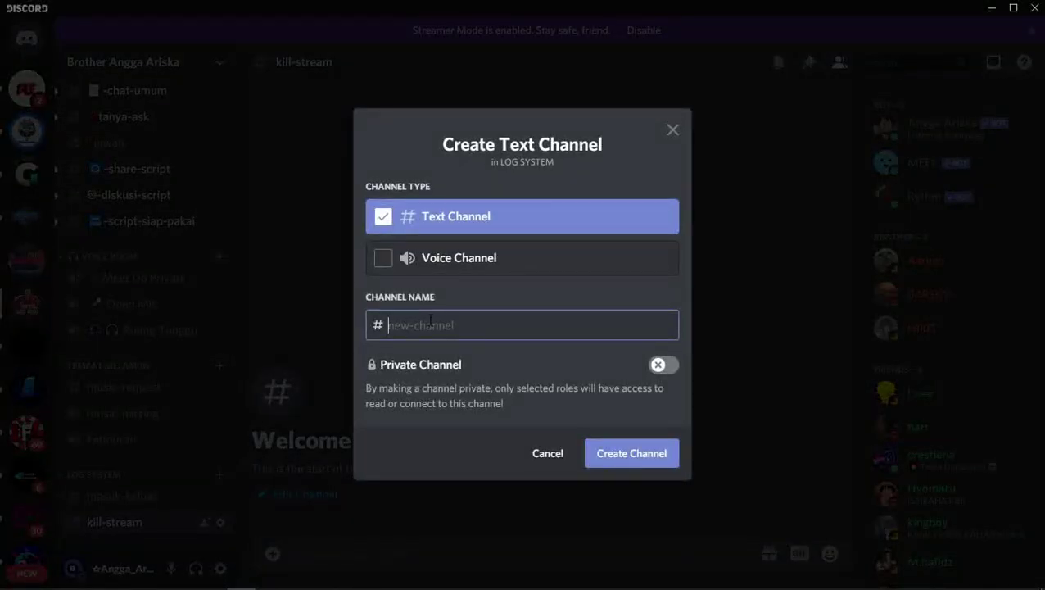
{"action": "type", "text": "ingame-chat"}
{"action": "left_click", "coordinate": [635, 455]}
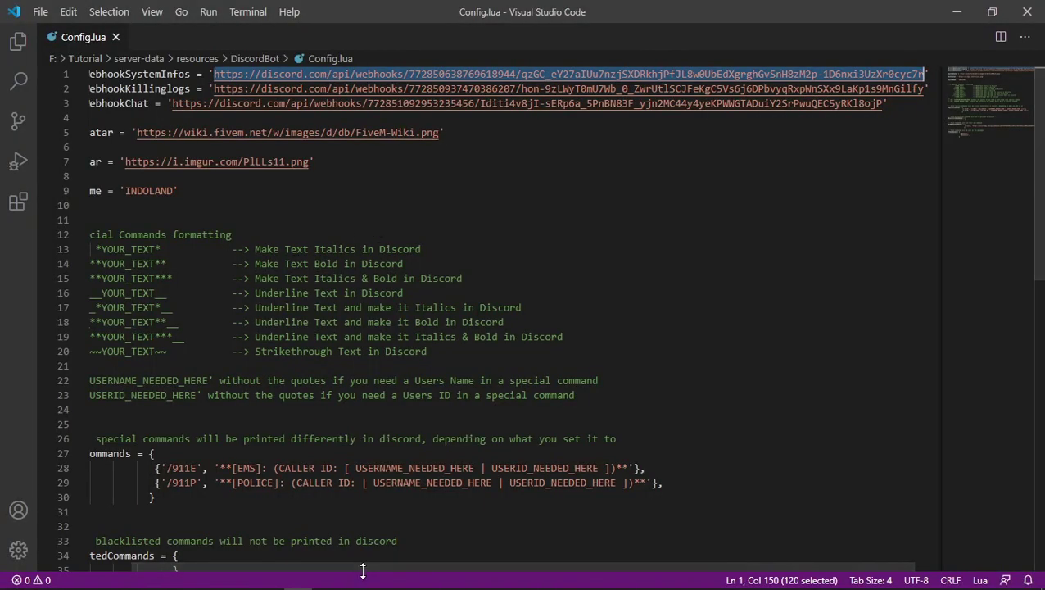
Scroll the Config.lua webhook lines back to the start, then return to Discord.
{"action": "left_click_drag", "start_coordinate": [361, 567], "coordinate": [245, 568]}
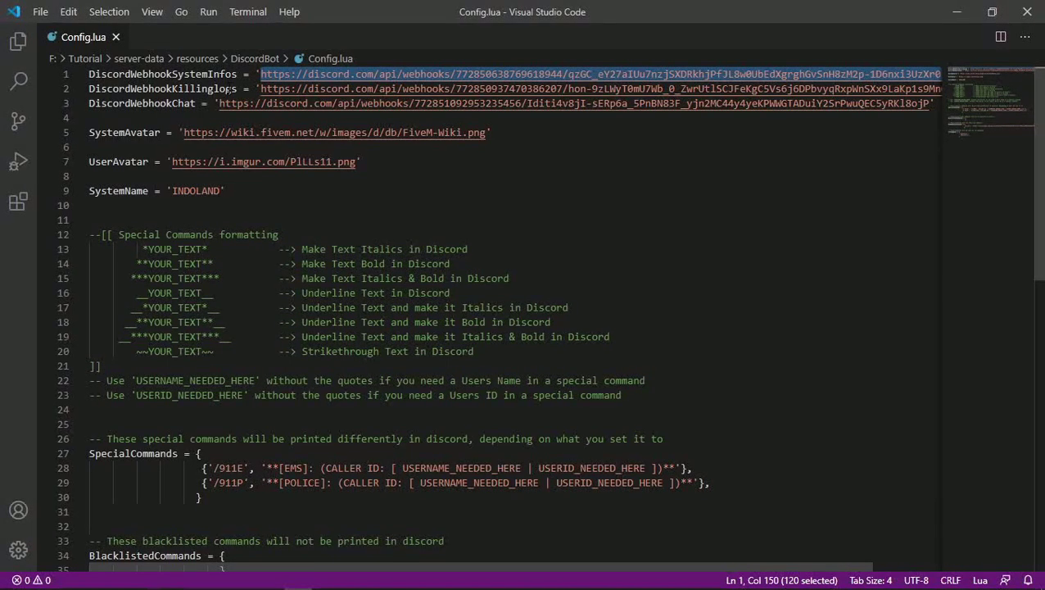
{"action": "key", "text": "alt+Tab"}
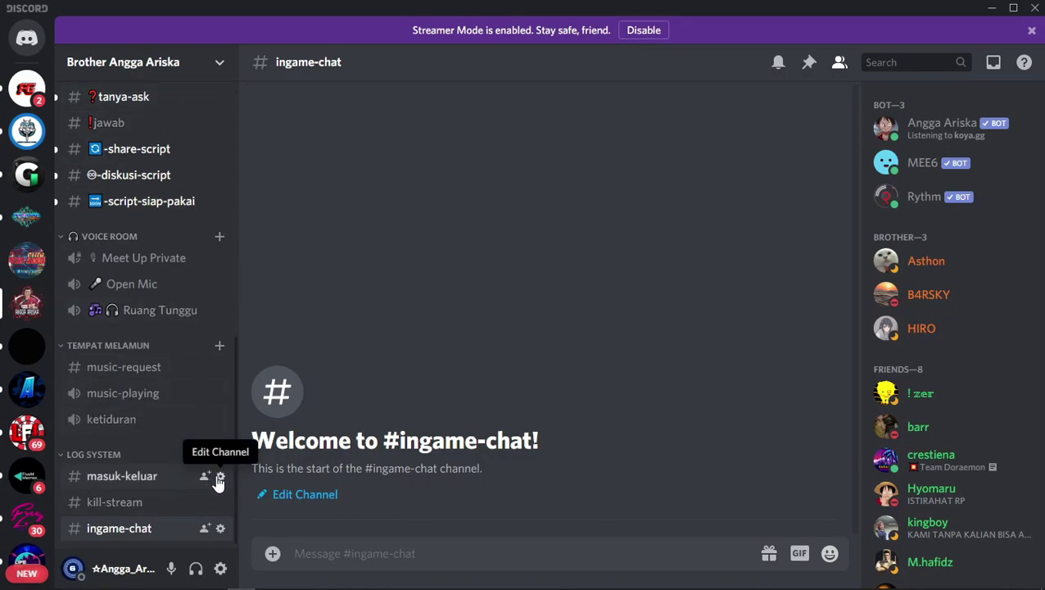
Create a new webhook in the masuk-keluar channel's integrations.
{"action": "left_click", "coordinate": [220, 476]}
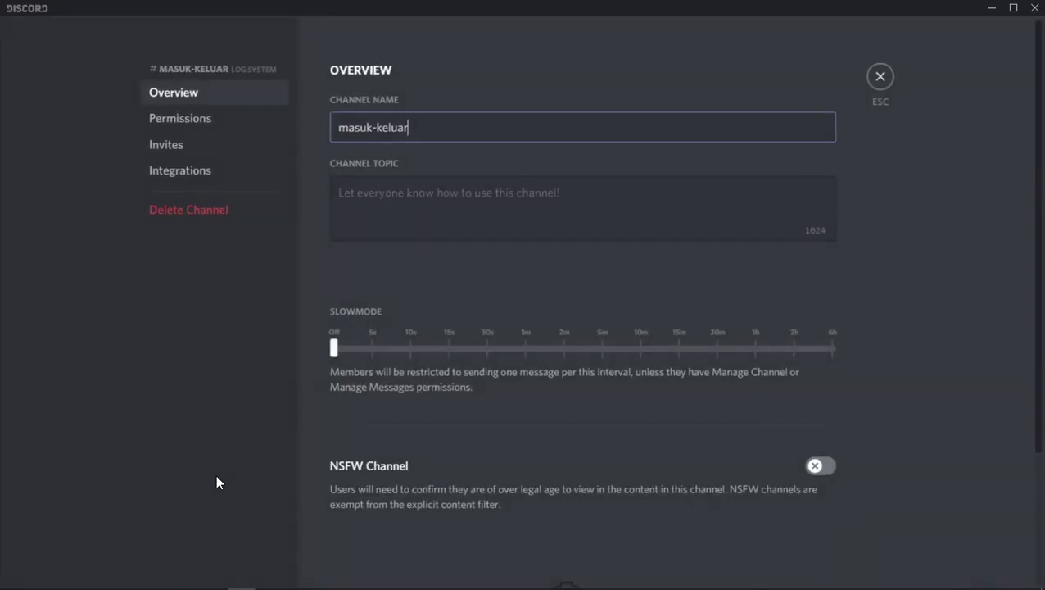
{"action": "left_click", "coordinate": [199, 176]}
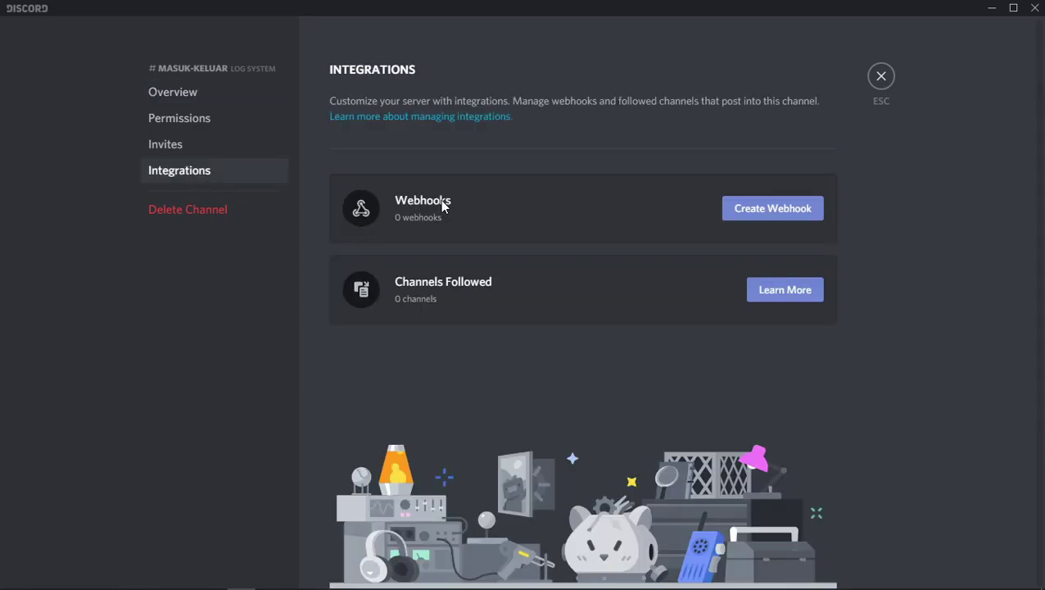
{"action": "left_click", "coordinate": [760, 212]}
{"action": "left_click", "coordinate": [582, 342]}
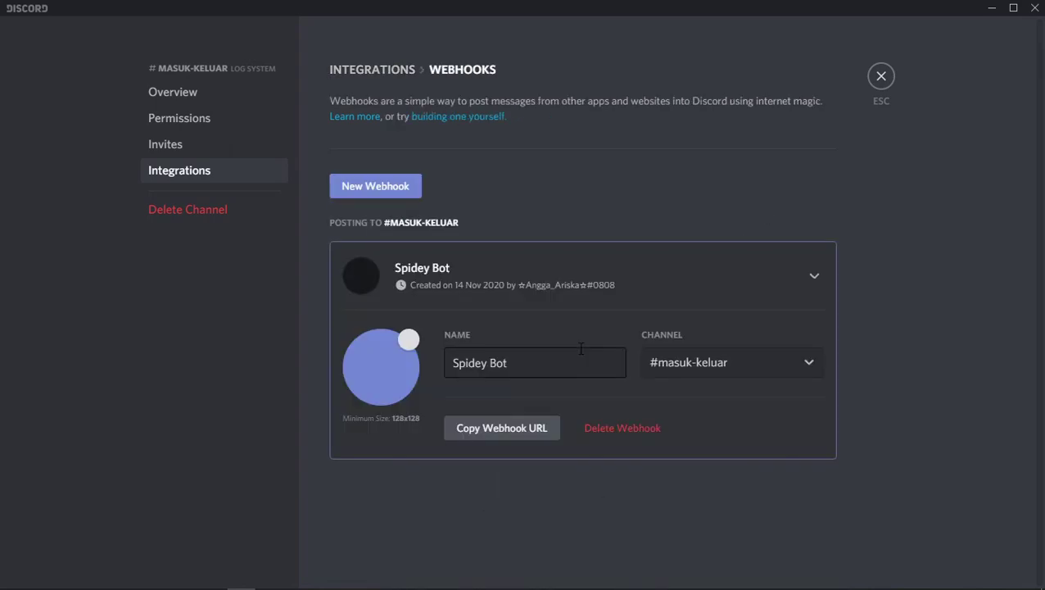
Rename the webhook to 'log joinleave', copy its URL and save the change.
{"action": "left_click_drag", "start_coordinate": [510, 362], "coordinate": [449, 362]}
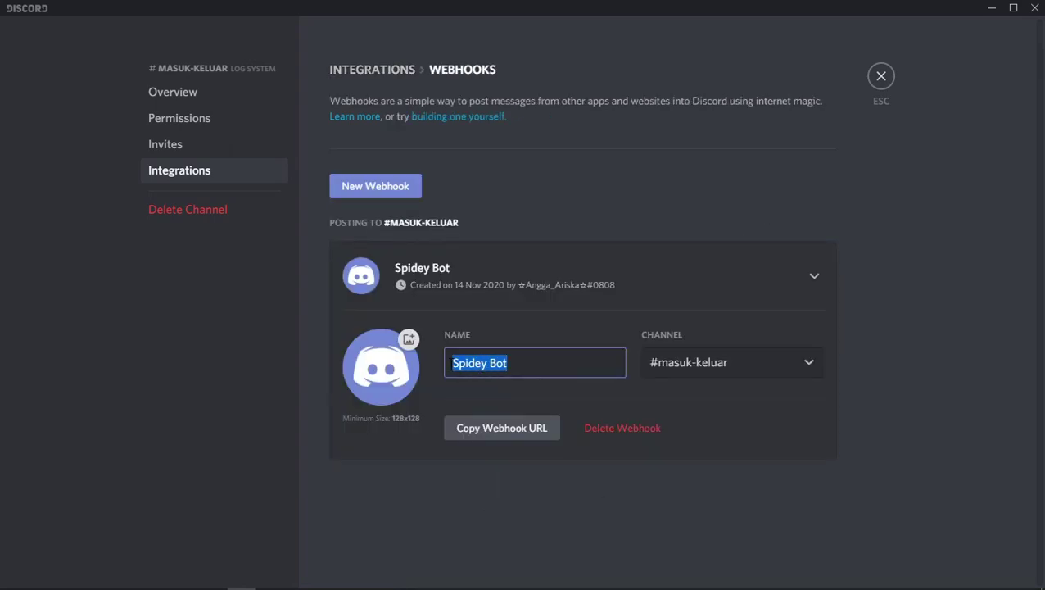
{"action": "type", "text": "MAS"}
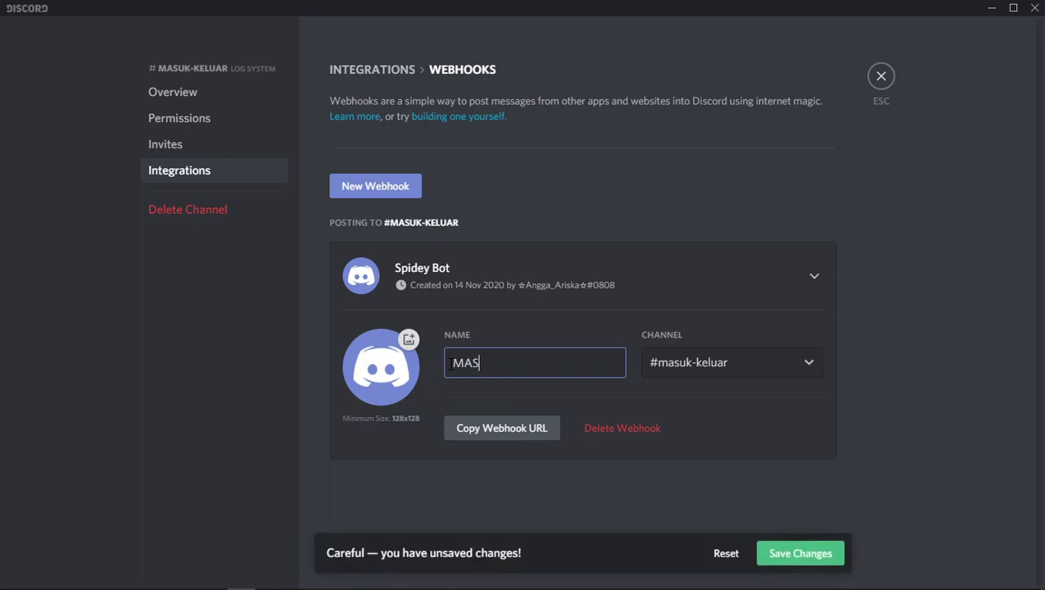
{"action": "key", "text": "BackSpace"}
{"action": "key", "text": "BackSpace"}
{"action": "key", "text": "BackSpace"}
{"action": "type", "text": "log"}
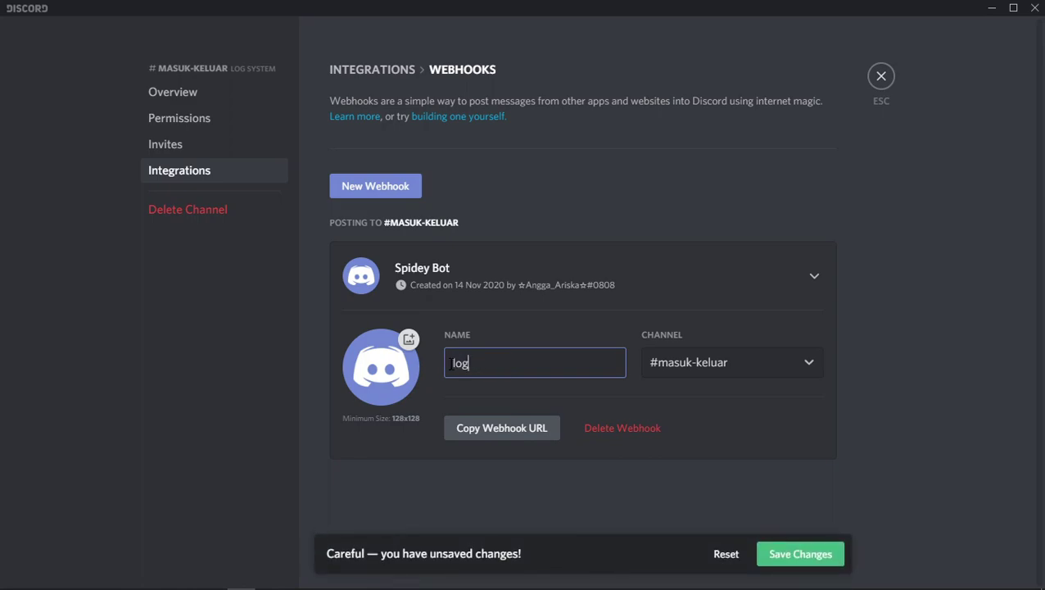
{"action": "type", "text": " joinleave"}
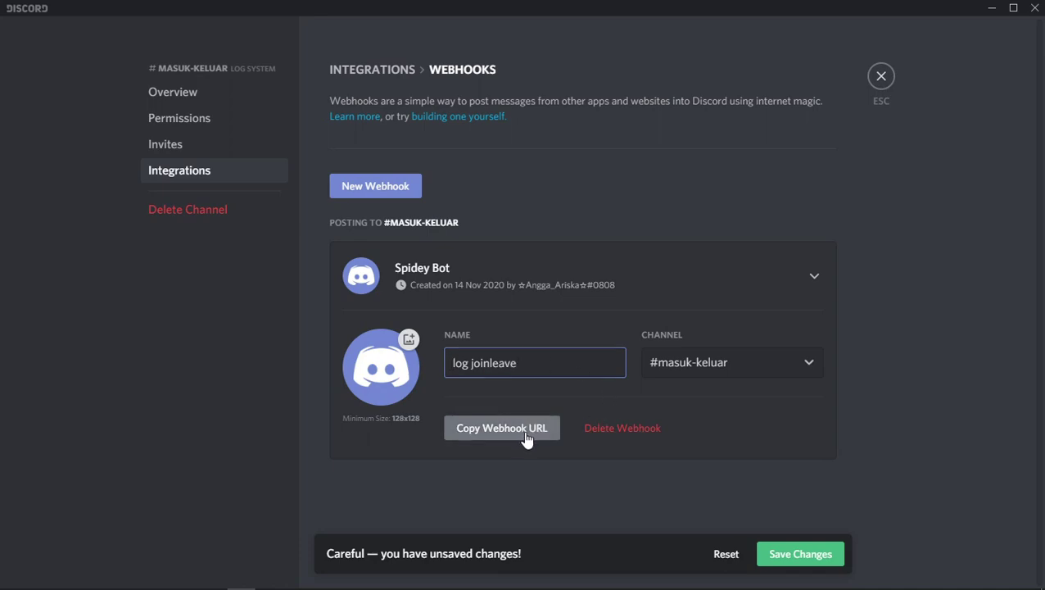
{"action": "left_click", "coordinate": [528, 438]}
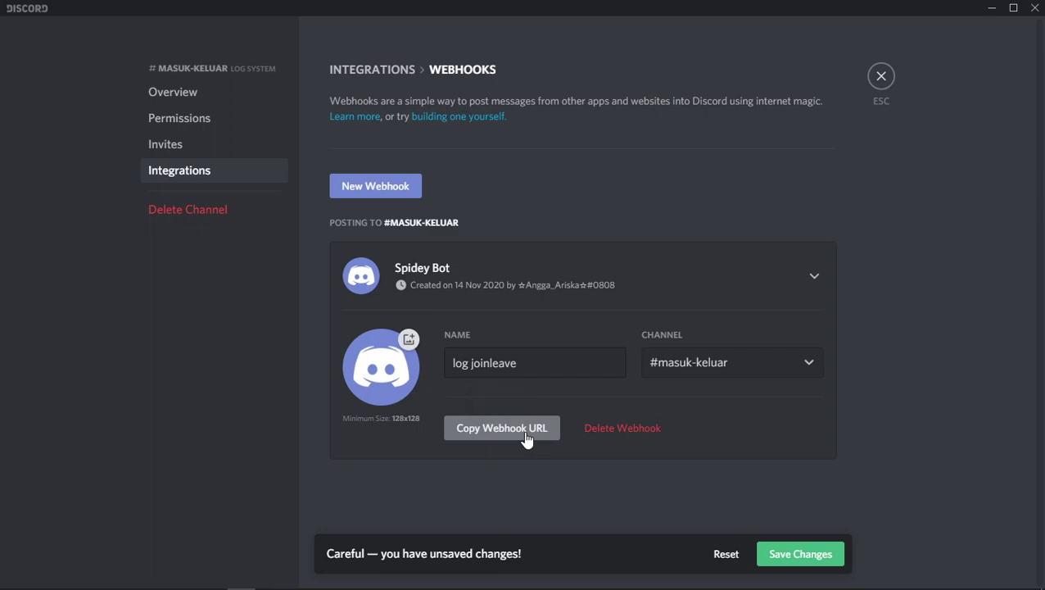
{"action": "left_click", "coordinate": [812, 557]}
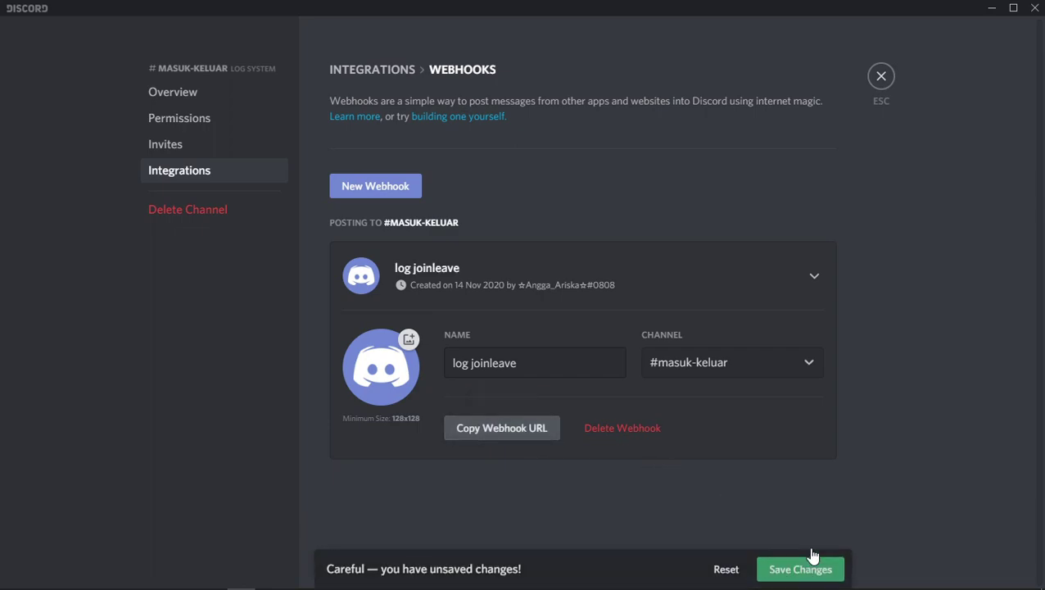
{"action": "key", "text": "alt+Tab"}
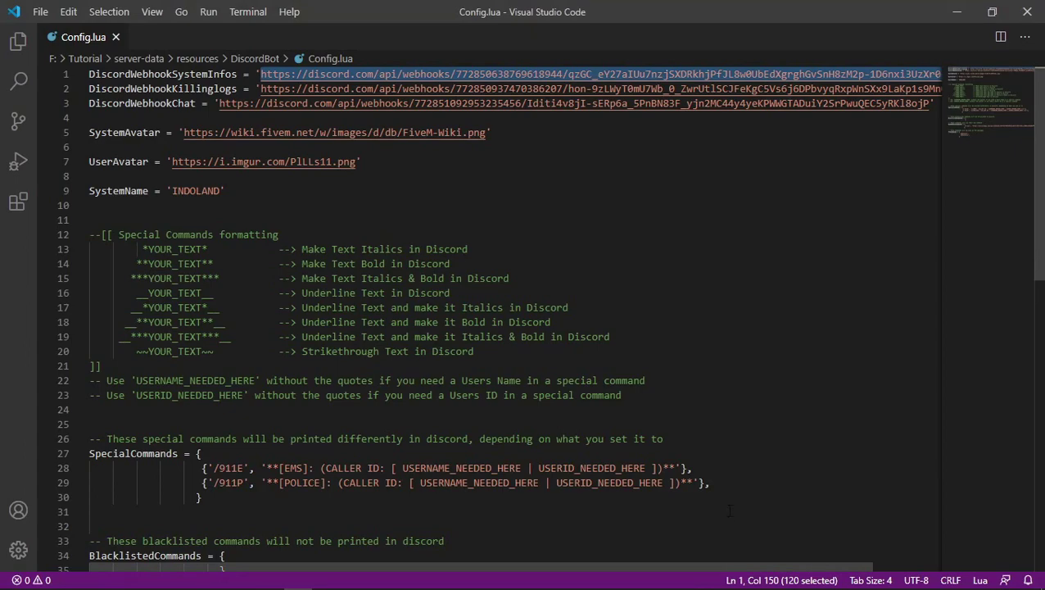
Replace the line 1 DiscordWebhookSystemInfos URL with the copied log joinleave webhook URL.
{"action": "left_click", "coordinate": [305, 180]}
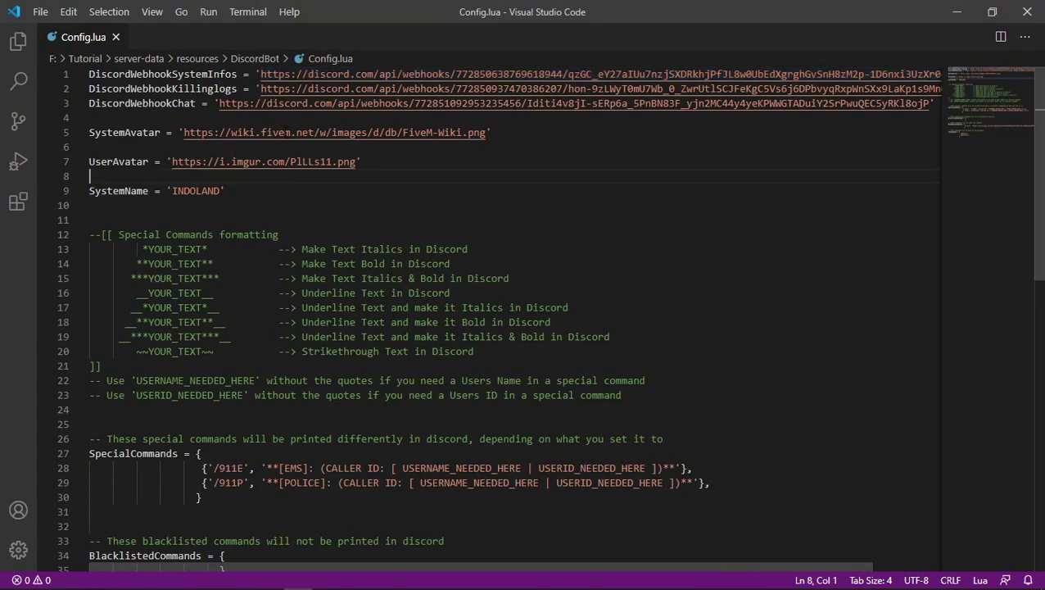
{"action": "left_click_drag", "start_coordinate": [261, 74], "coordinate": [922, 73]}
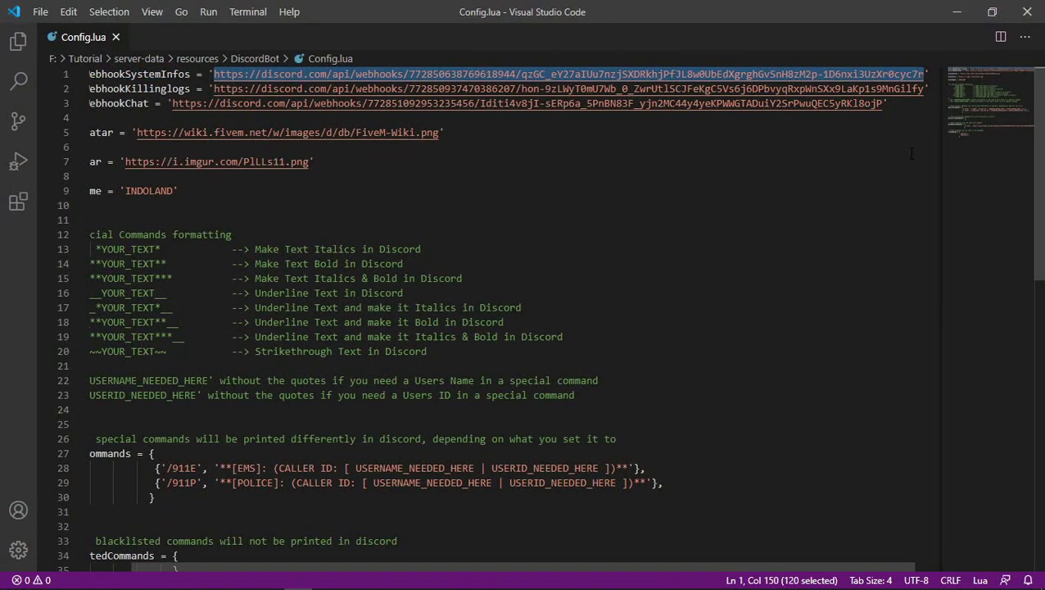
{"action": "key", "text": "ctrl+v"}
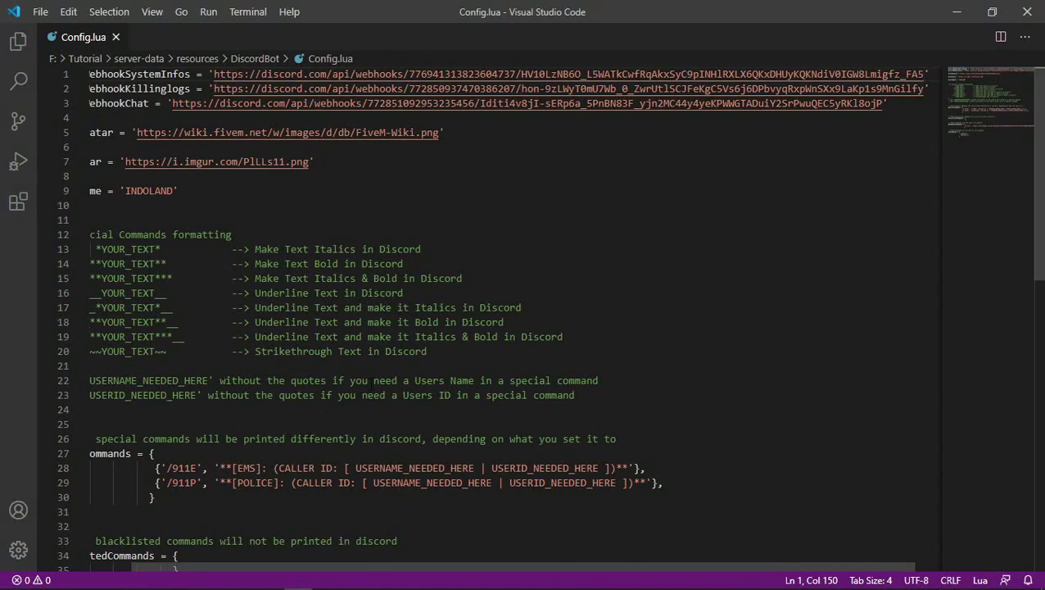
{"action": "key", "text": "alt+Tab"}
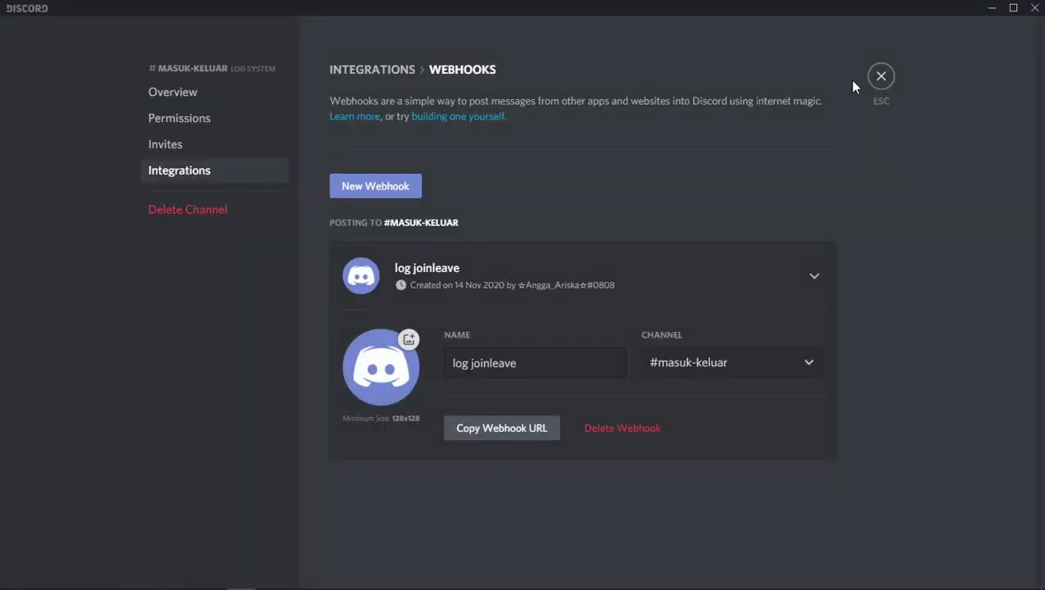
Close masuk-keluar's settings and create a new webhook for the kill-stream channel.
{"action": "left_click", "coordinate": [883, 76]}
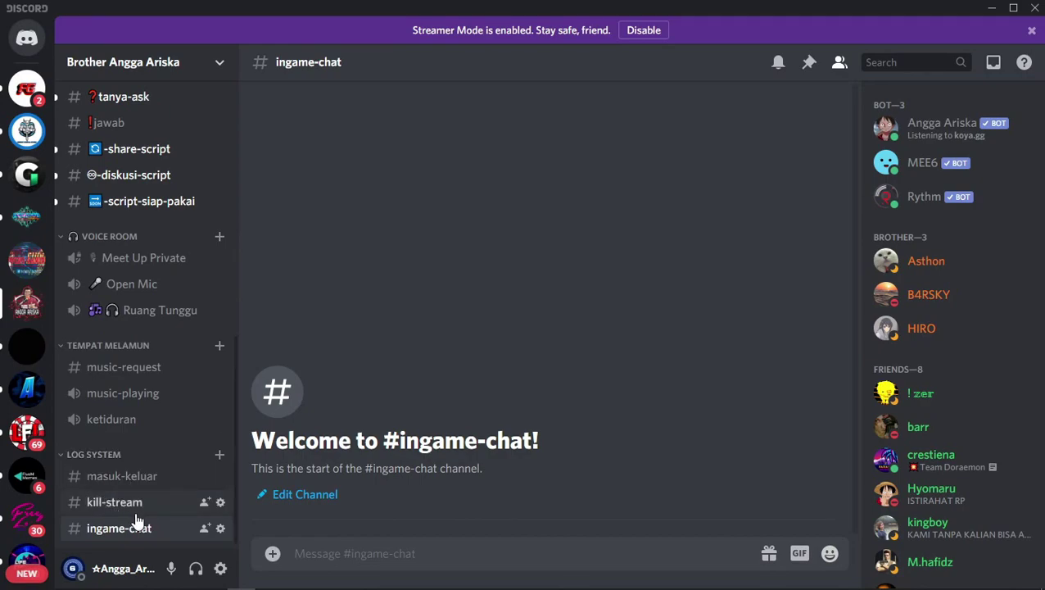
{"action": "left_click", "coordinate": [221, 502]}
{"action": "left_click", "coordinate": [206, 171]}
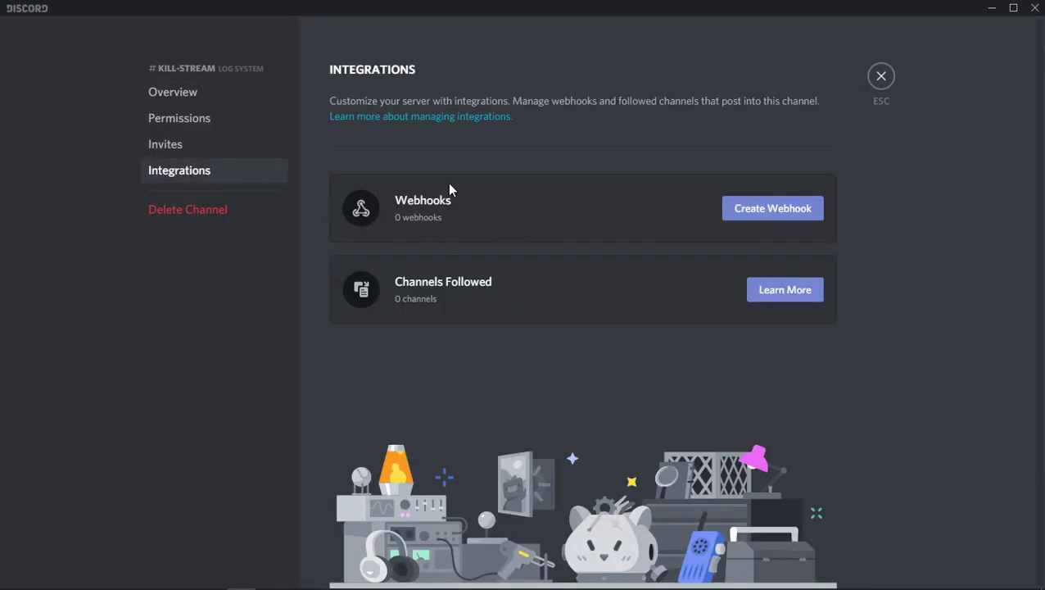
{"action": "left_click", "coordinate": [770, 210]}
{"action": "left_click", "coordinate": [582, 342]}
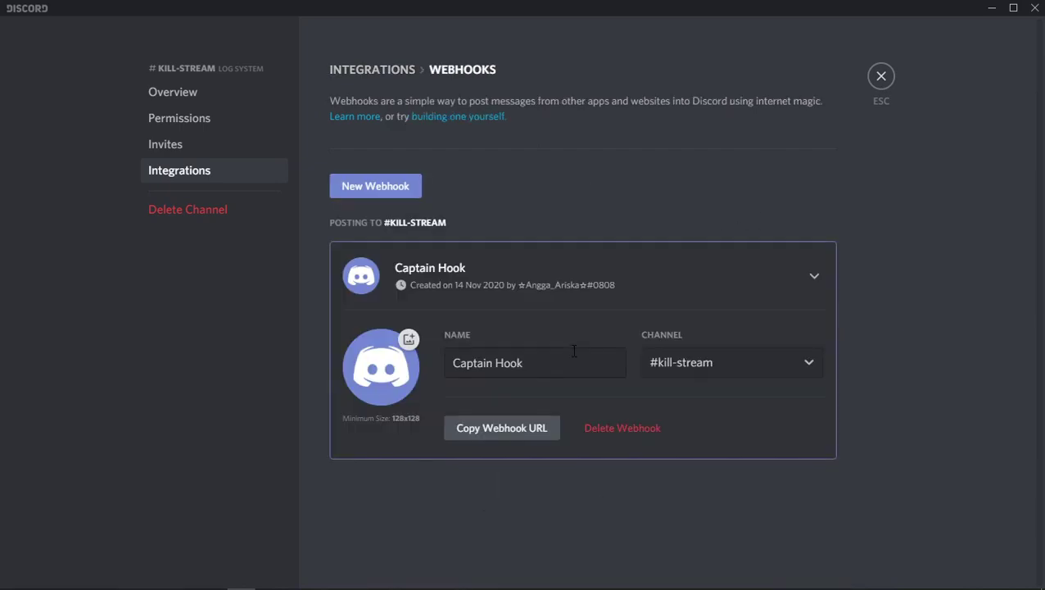
Rename the kill-stream webhook to 'log kill system'.
{"action": "left_click_drag", "start_coordinate": [529, 364], "coordinate": [447, 364]}
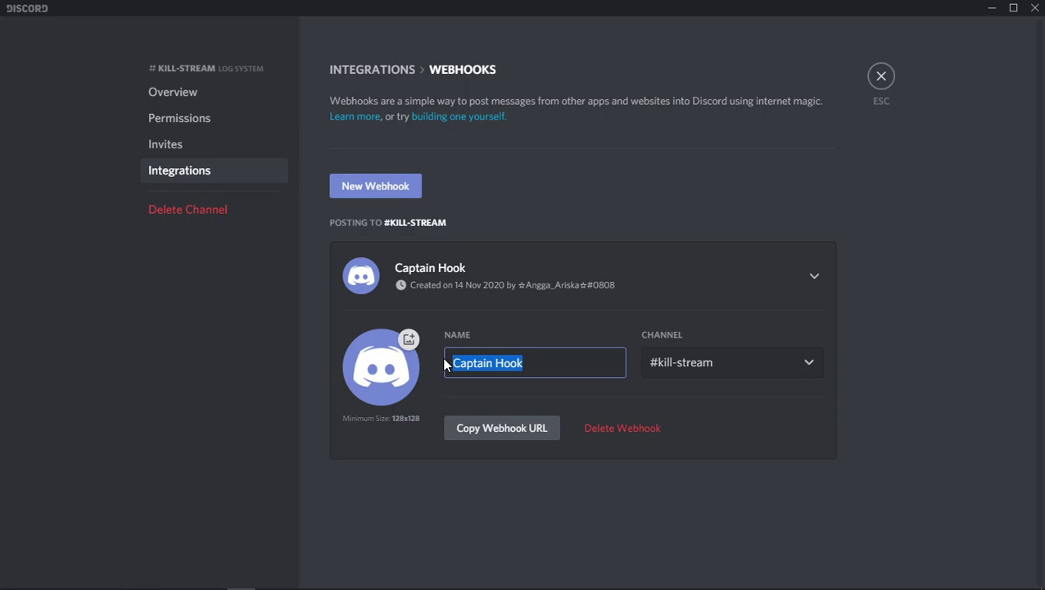
{"action": "type", "text": "log kill"}
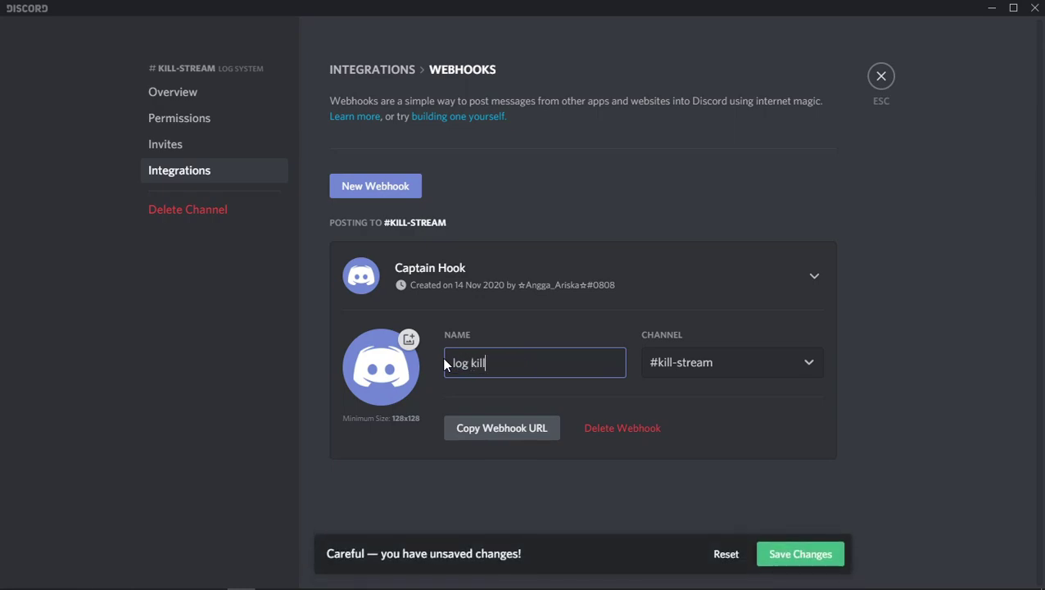
{"action": "type", "text": " system"}
{"action": "left_click", "coordinate": [369, 374]}
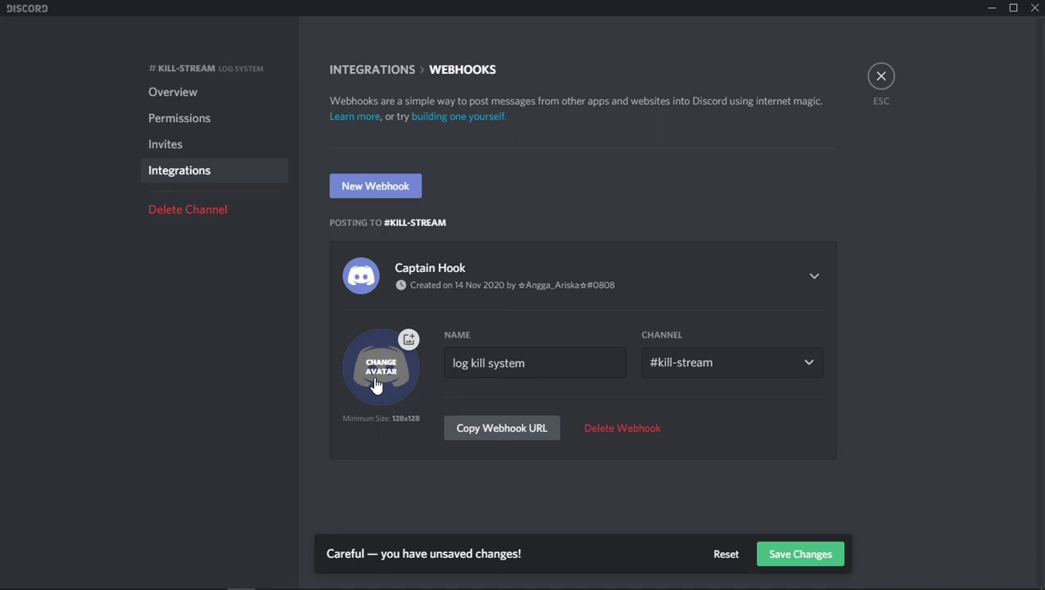
Give the webhook an avatar image from Pictures\edit and copy its webhook URL.
{"action": "scroll", "coordinate": [58, 198], "scroll_direction": "down", "scroll_amount": 4}
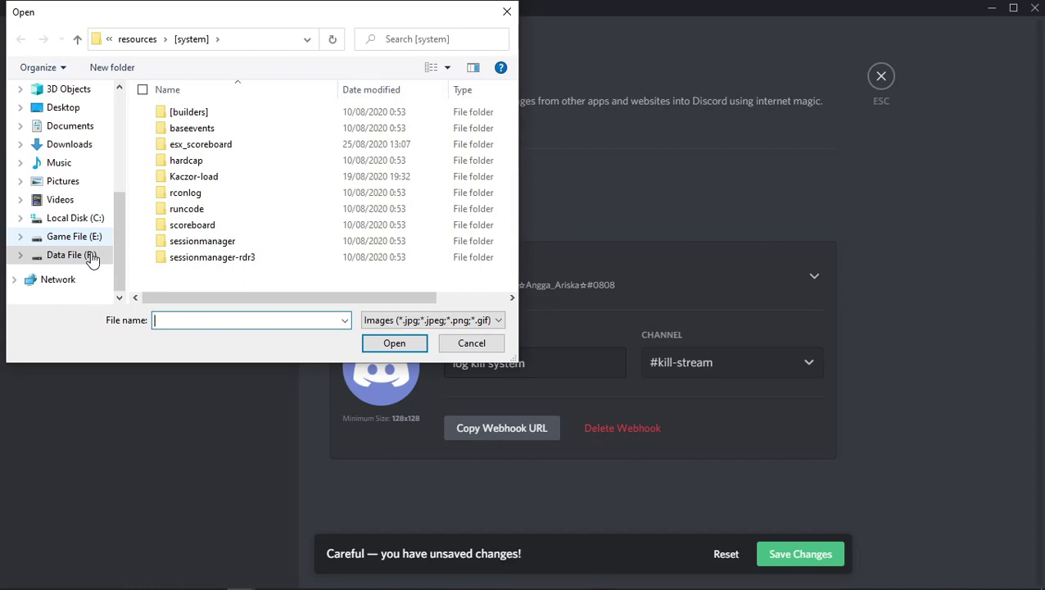
{"action": "left_click", "coordinate": [67, 181]}
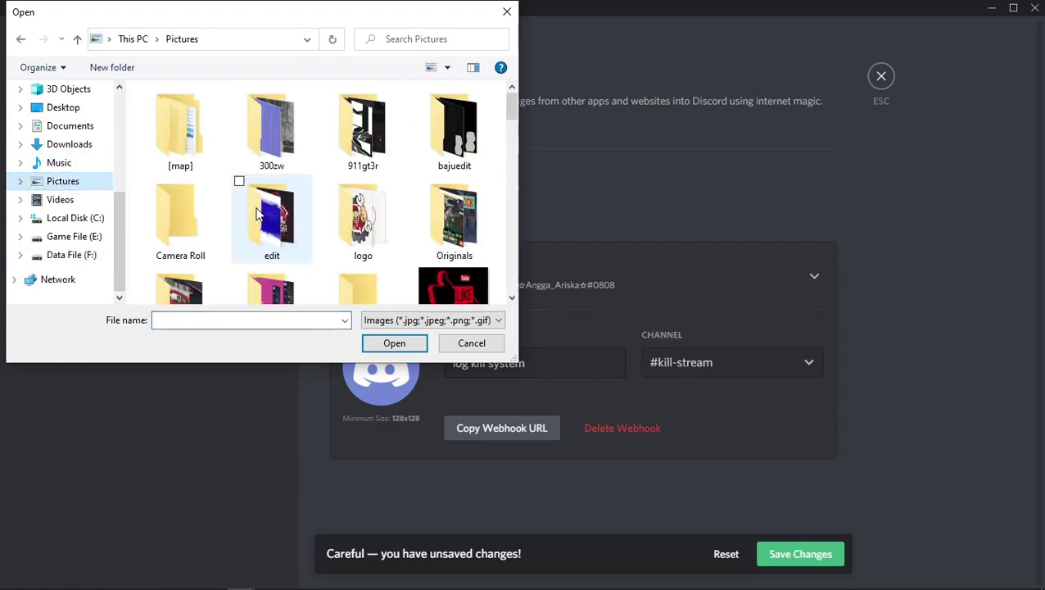
{"action": "double_click", "coordinate": [270, 224]}
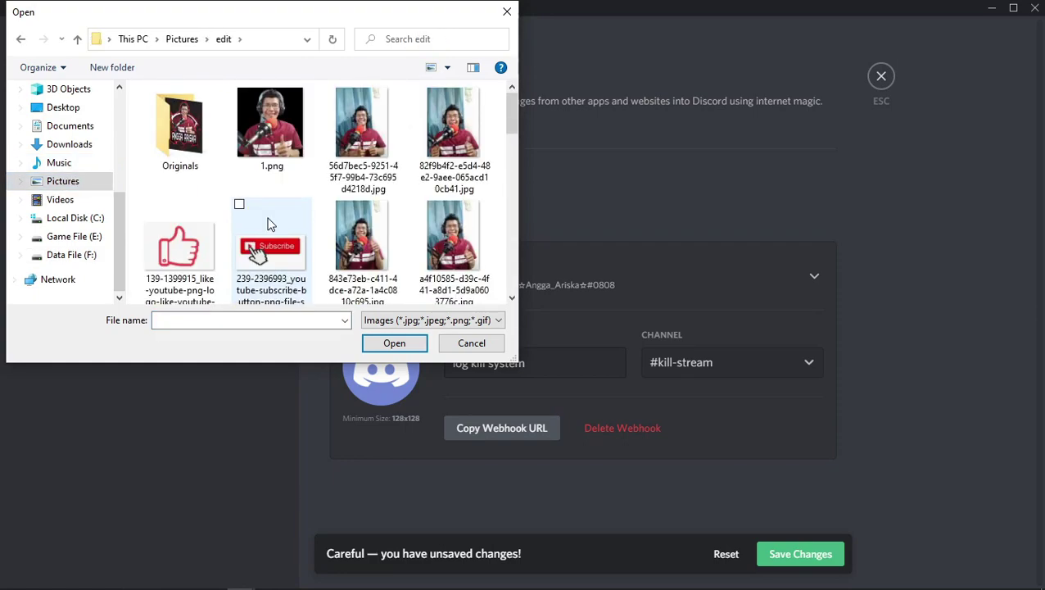
{"action": "scroll", "coordinate": [360, 169], "scroll_direction": "down", "scroll_amount": 10}
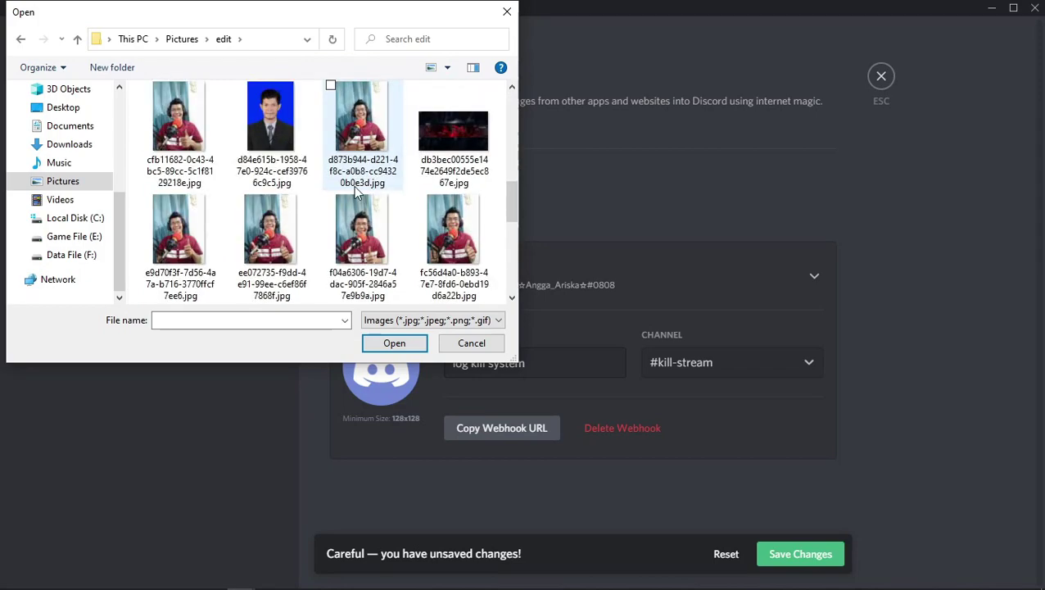
{"action": "scroll", "coordinate": [356, 190], "scroll_direction": "down", "scroll_amount": 5}
{"action": "double_click", "coordinate": [379, 92]}
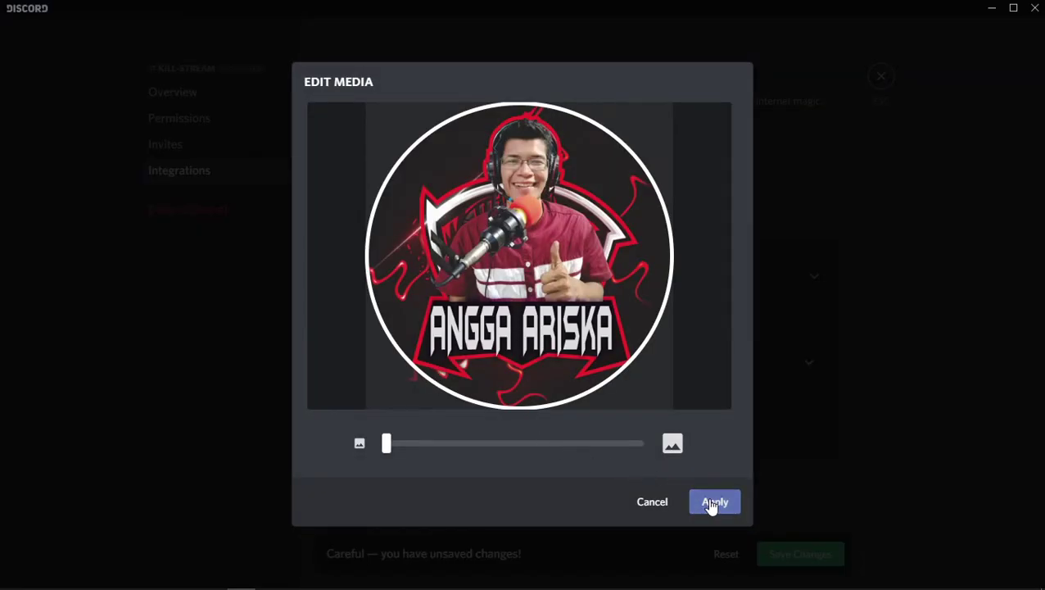
{"action": "left_click", "coordinate": [712, 503]}
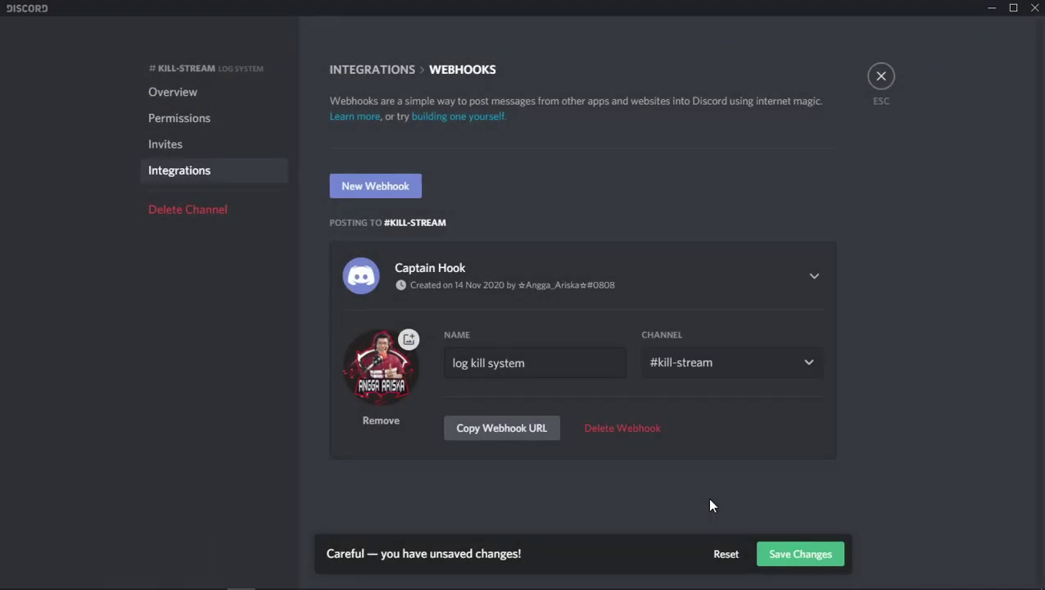
{"action": "left_click", "coordinate": [507, 439]}
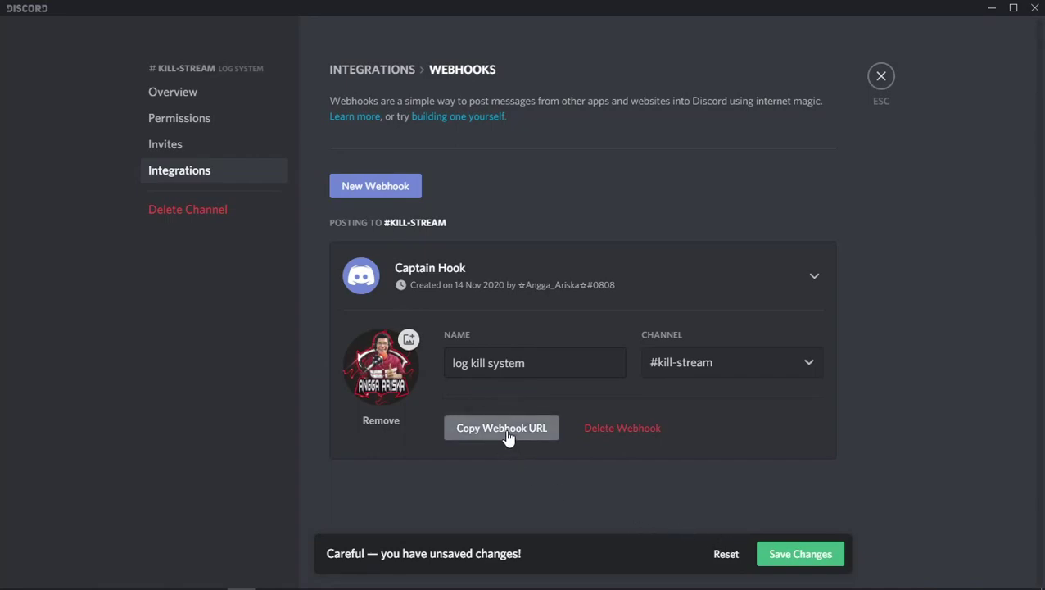
{"action": "key", "text": "alt+Tab"}
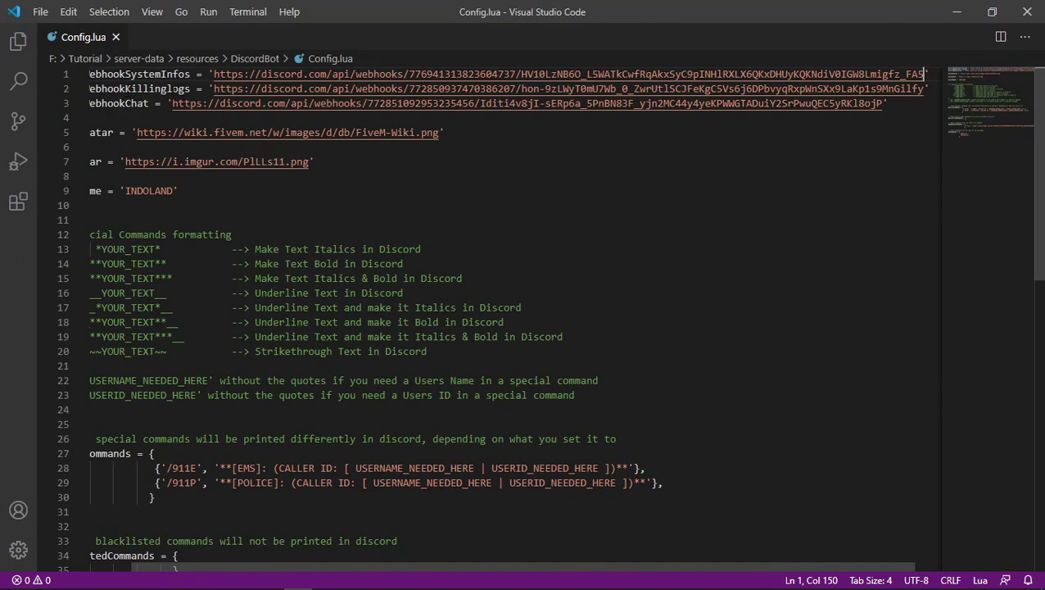
Paste the kill-stream webhook URL into DiscordWebhookKillinglogs on line 2 and save Config.lua.
{"action": "left_click_drag", "start_coordinate": [214, 88], "coordinate": [924, 89]}
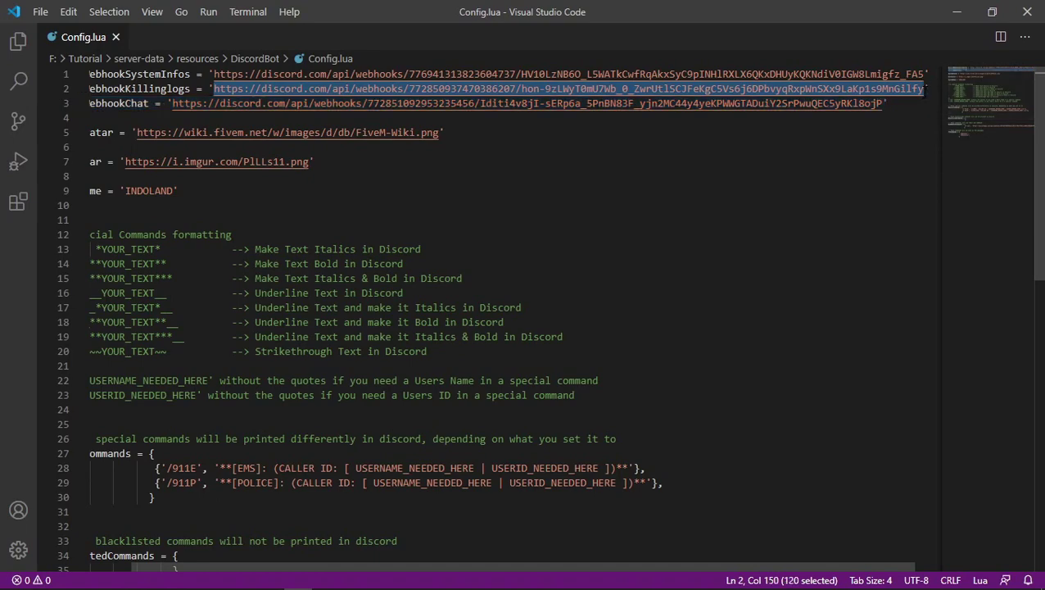
{"action": "key", "text": "ctrl+v"}
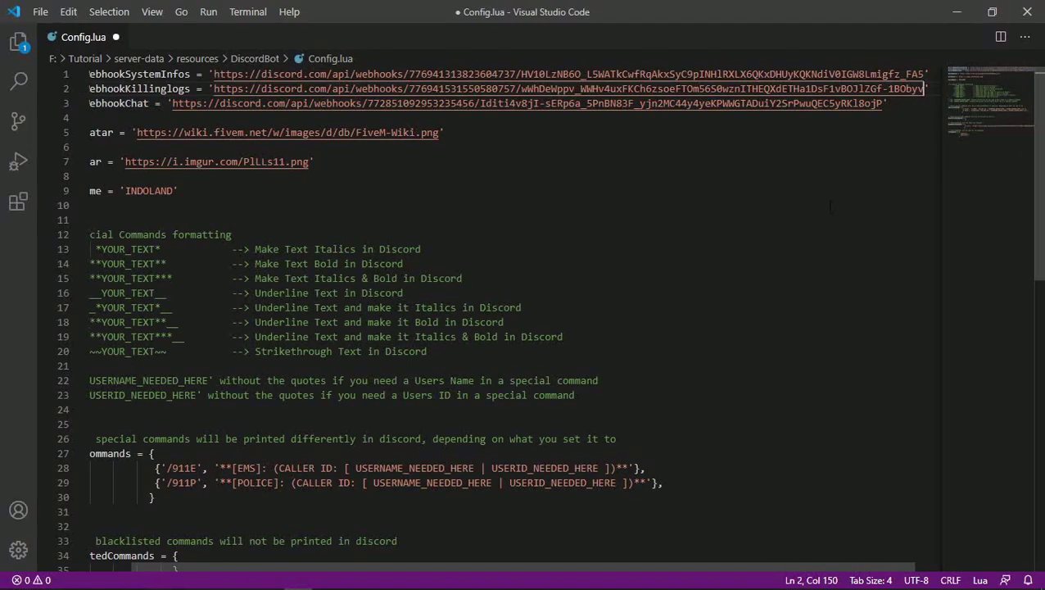
{"action": "key", "text": "ctrl+s"}
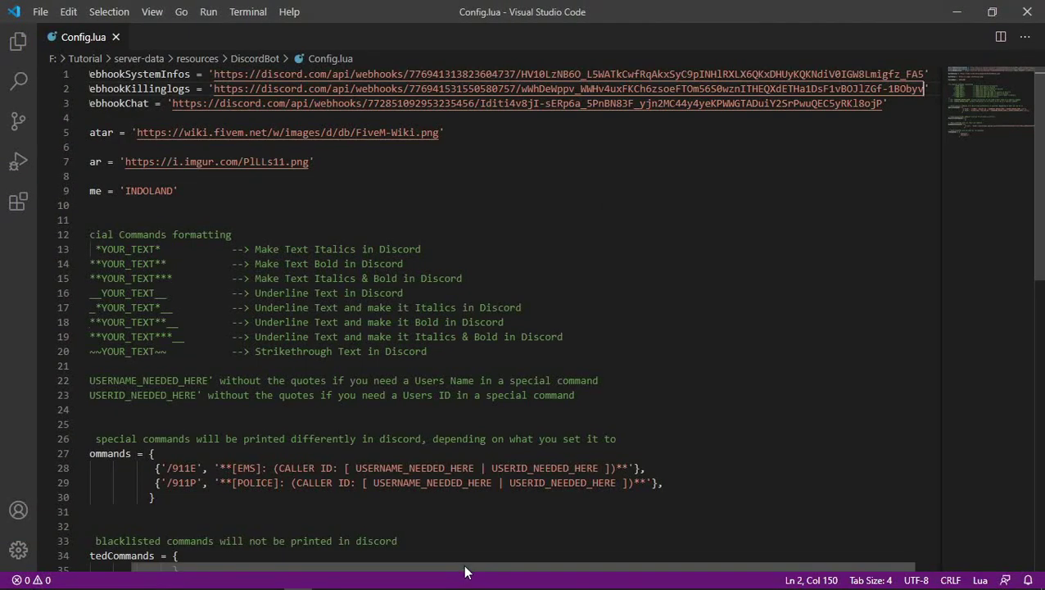
{"action": "scroll", "coordinate": [463, 565], "scroll_direction": "left", "scroll_amount": 2}
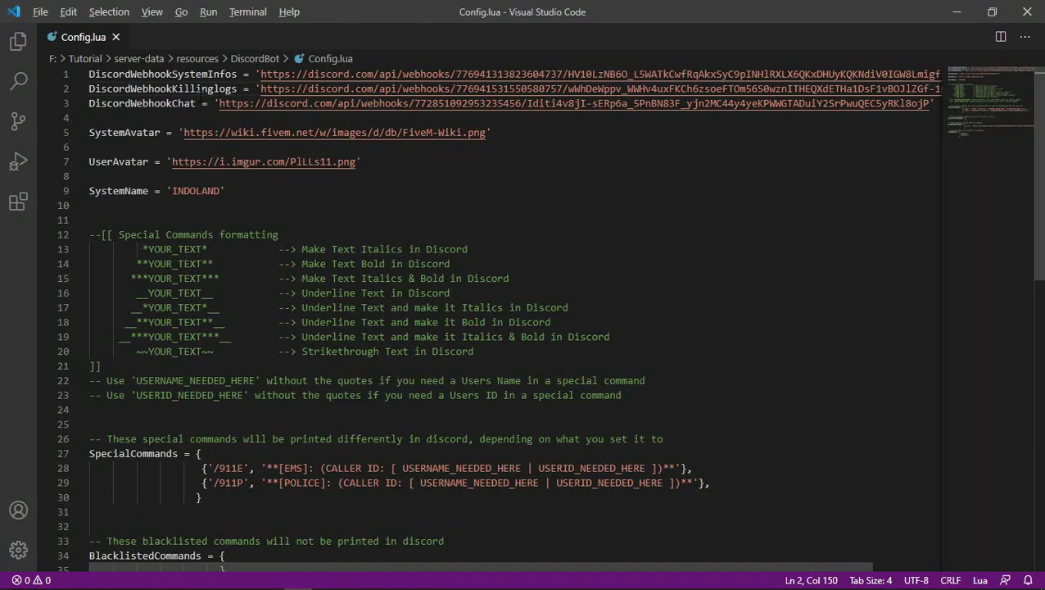
{"action": "key", "text": "alt+Tab"}
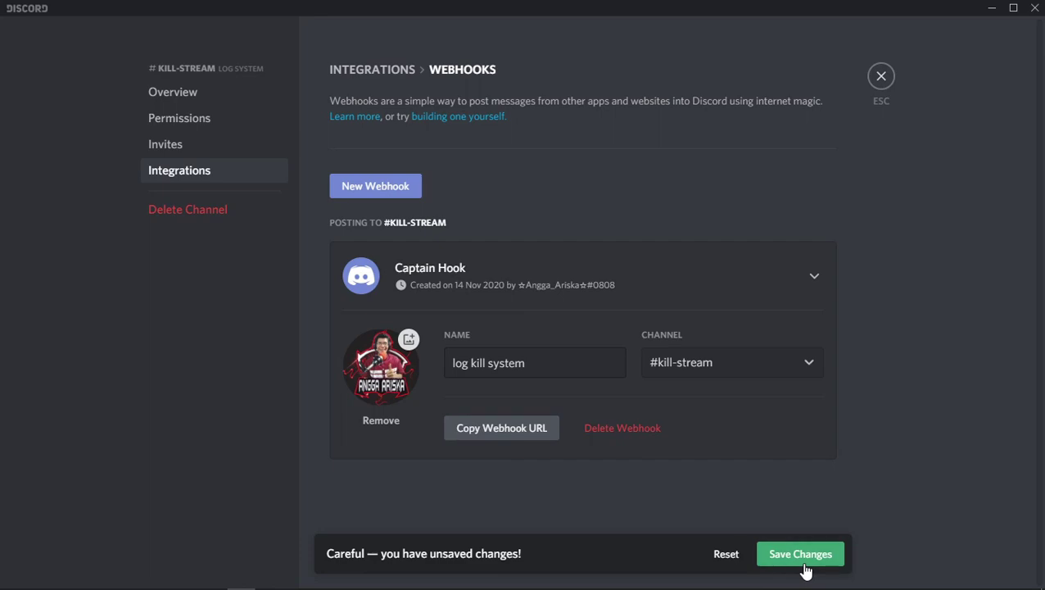
Save the log kill system webhook and open the ingame-chat channel's webhooks page.
{"action": "left_click", "coordinate": [803, 565]}
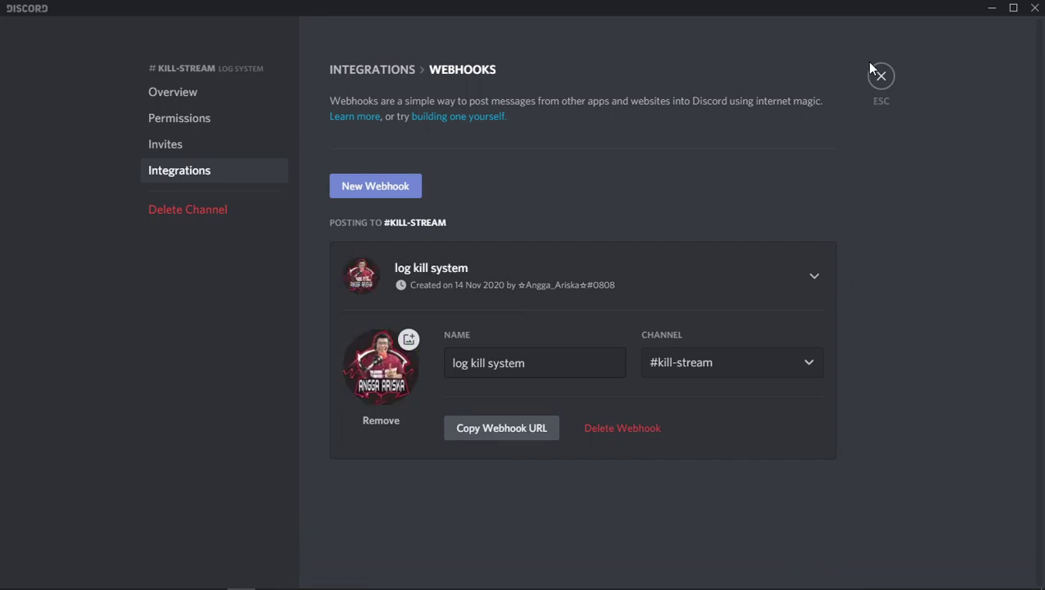
{"action": "left_click", "coordinate": [883, 78]}
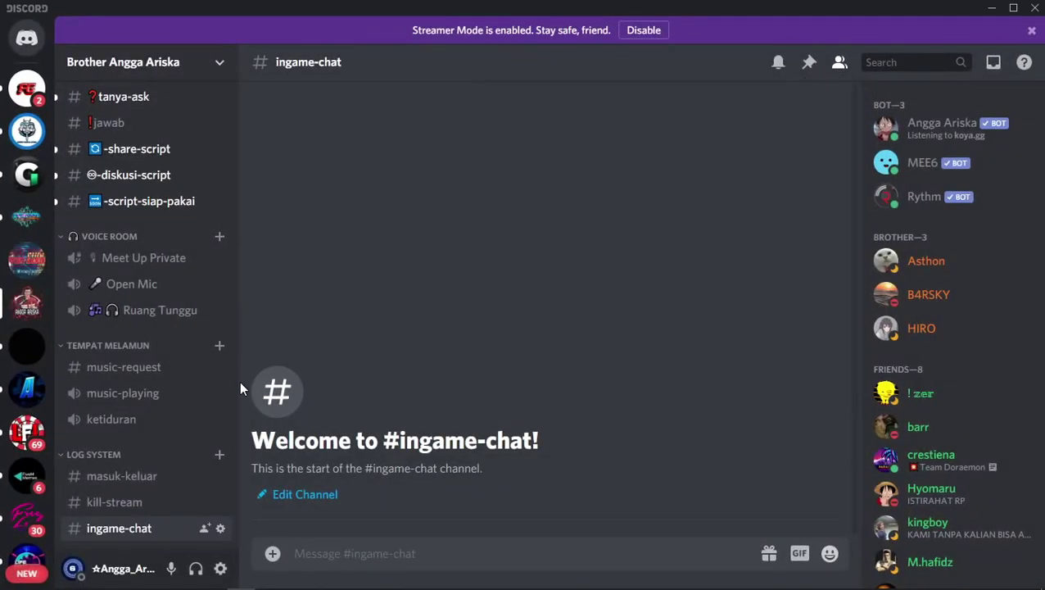
{"action": "scroll", "coordinate": [164, 496], "scroll_direction": "down", "scroll_amount": 1}
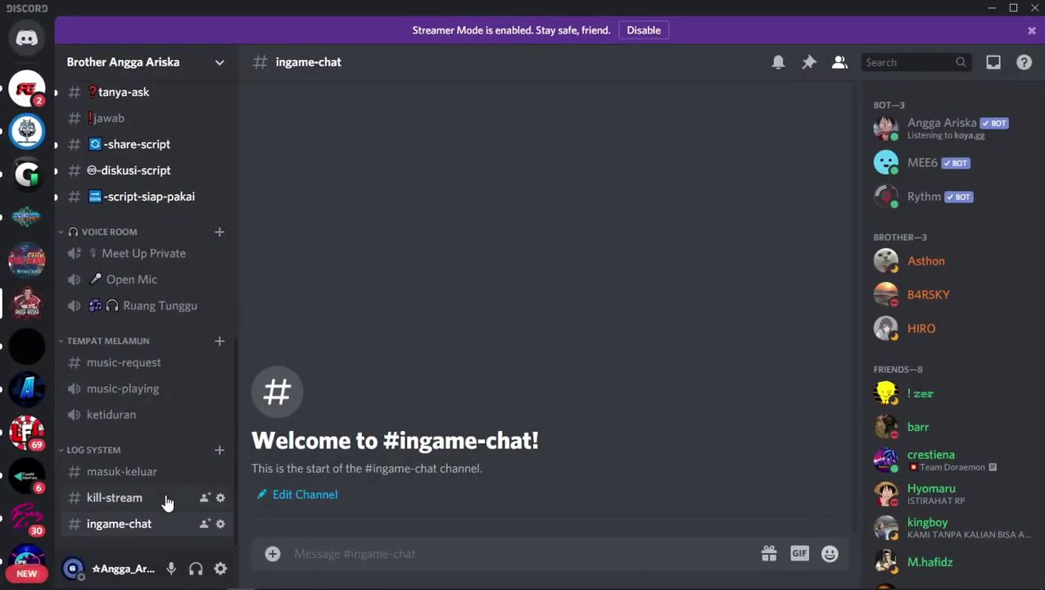
{"action": "left_click", "coordinate": [221, 524]}
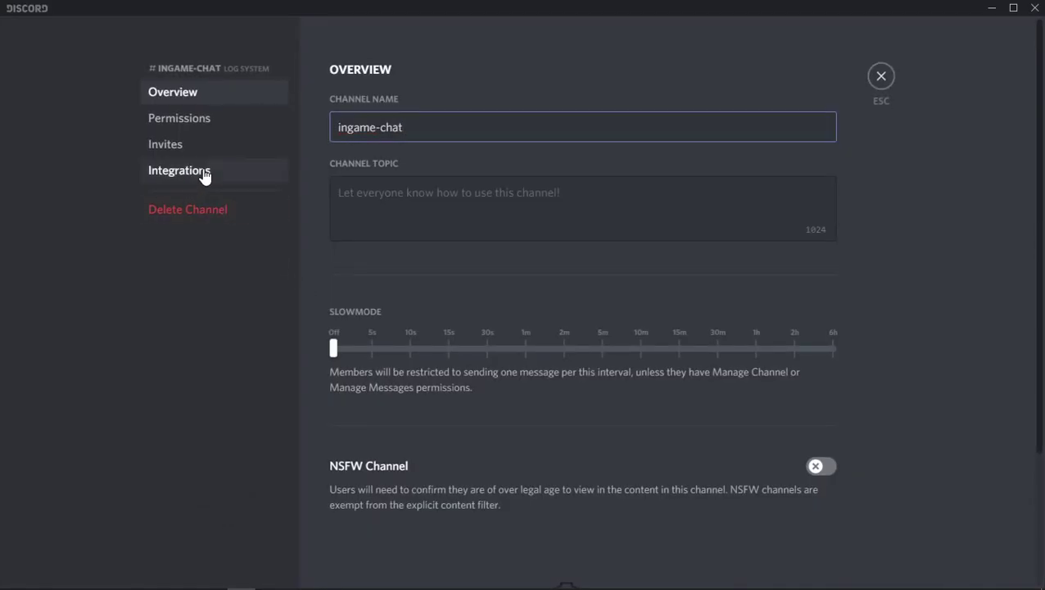
{"action": "left_click", "coordinate": [204, 172]}
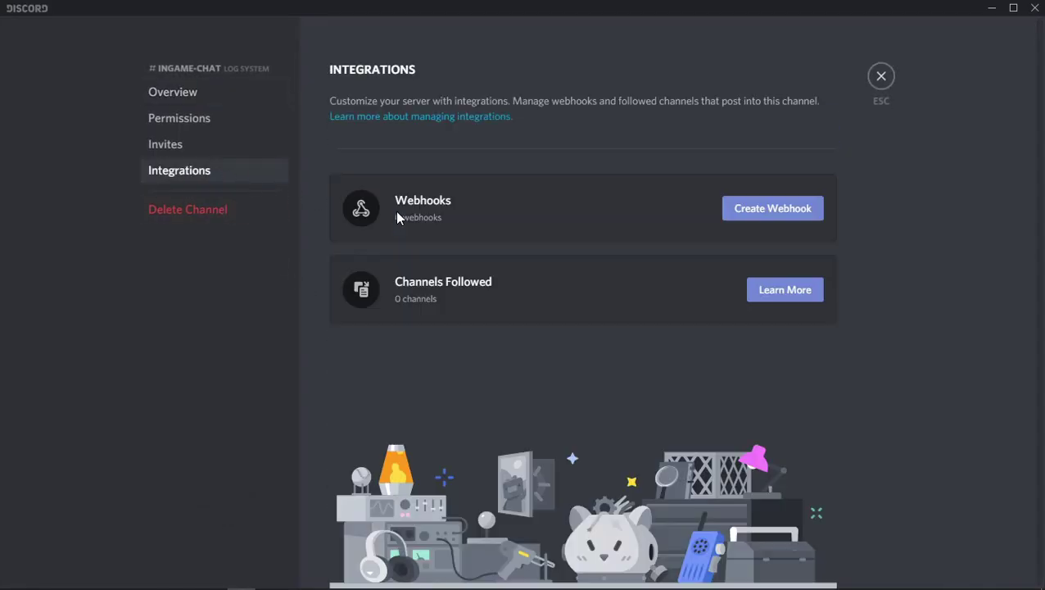
{"action": "left_click", "coordinate": [753, 213]}
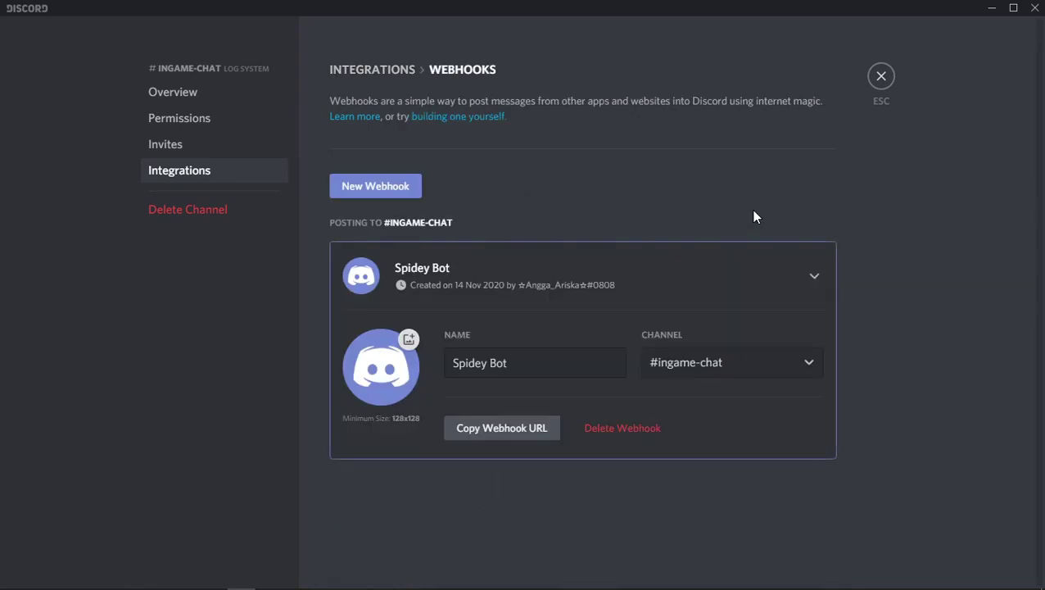
Create an ingame-chat webhook named 'log chat' and copy its URL.
{"action": "left_click", "coordinate": [516, 363]}
{"action": "triple_click", "coordinate": [452, 363]}
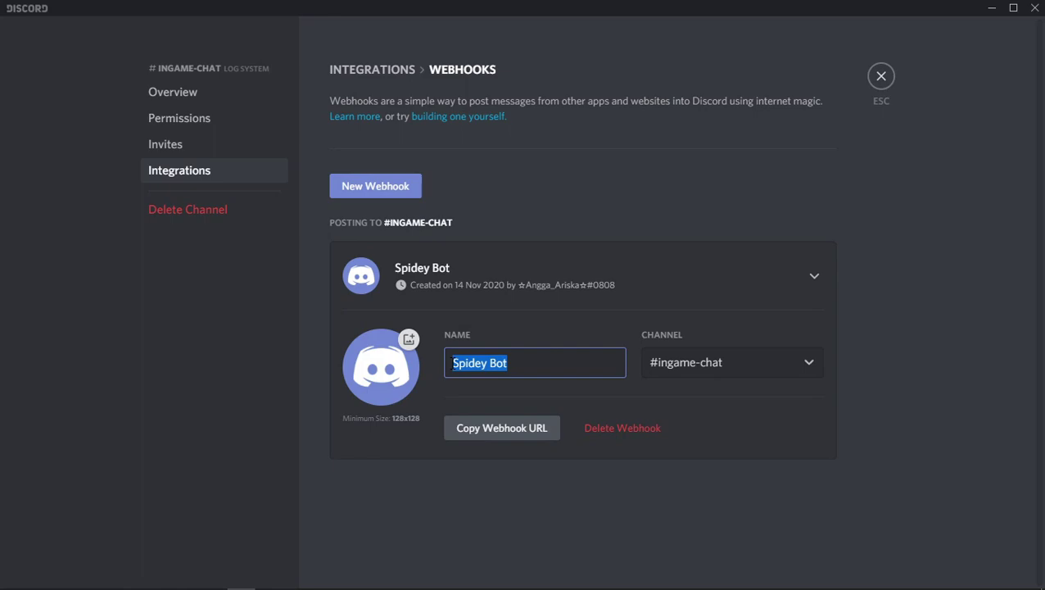
{"action": "type", "text": "log chat"}
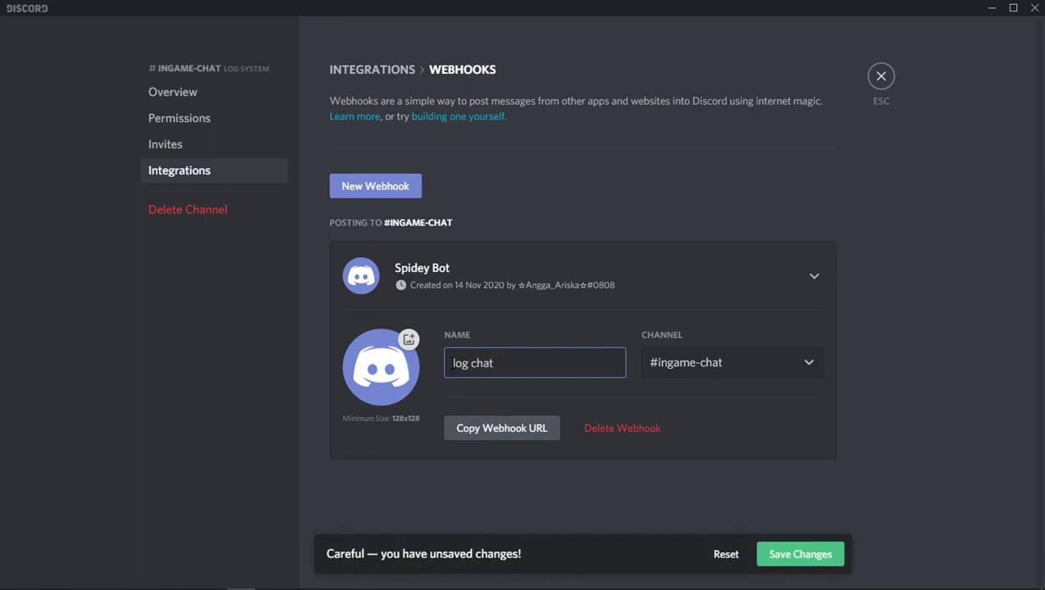
{"action": "left_click", "coordinate": [508, 432]}
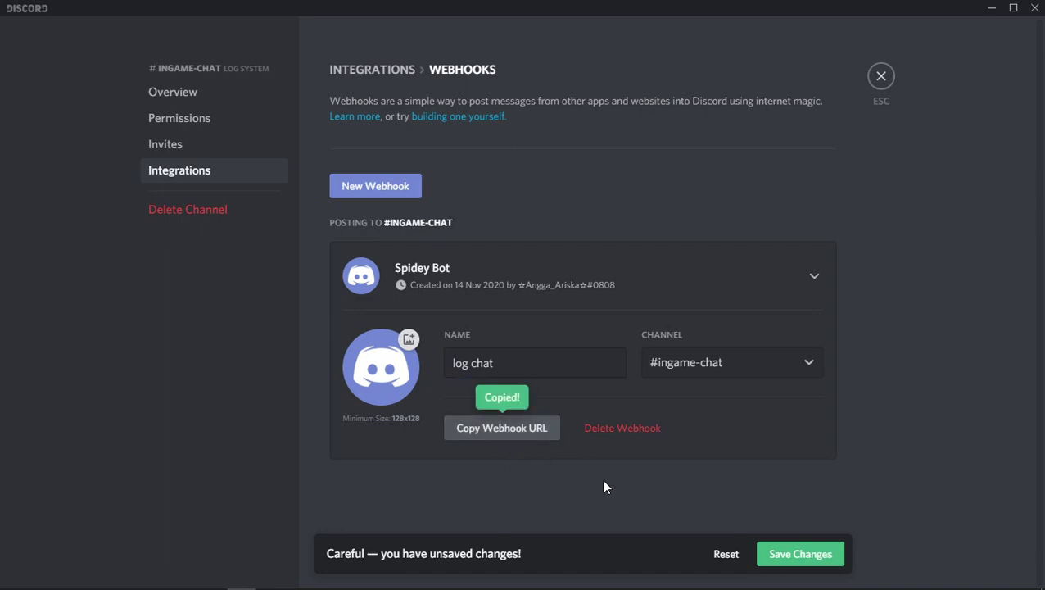
{"action": "key", "text": "alt+Tab"}
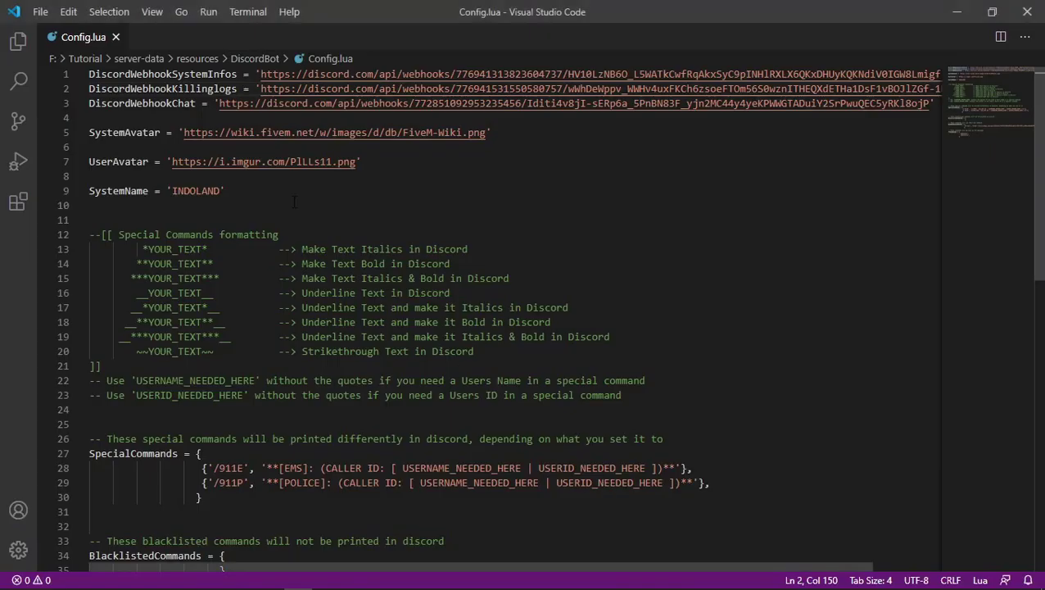
Paste the ingame-chat webhook URL into DiscordWebhookChat on line 3 and save Config.lua.
{"action": "left_click_drag", "start_coordinate": [218, 103], "coordinate": [928, 103]}
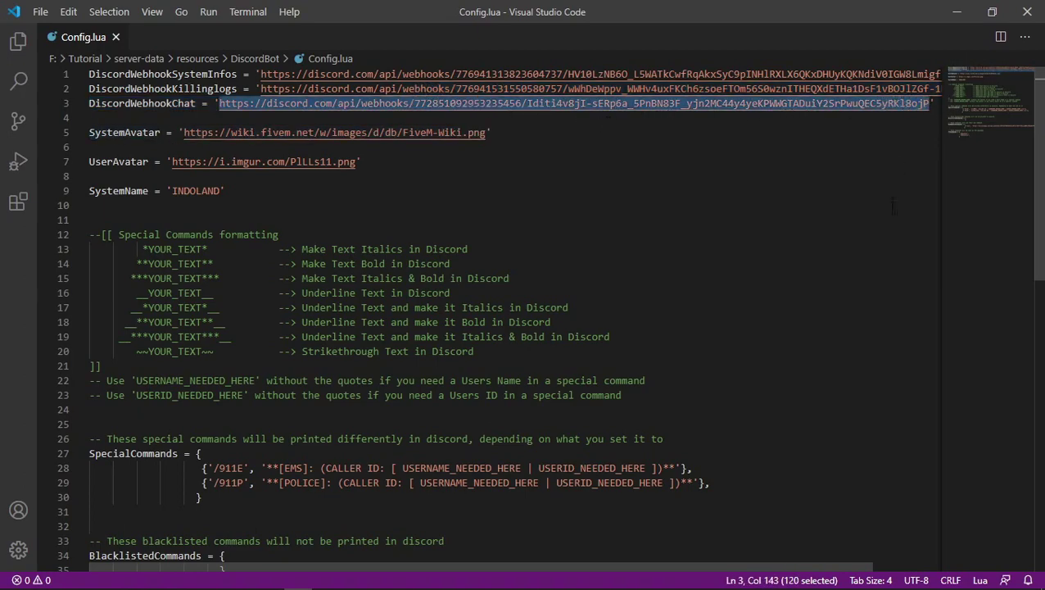
{"action": "key", "text": "ctrl+v"}
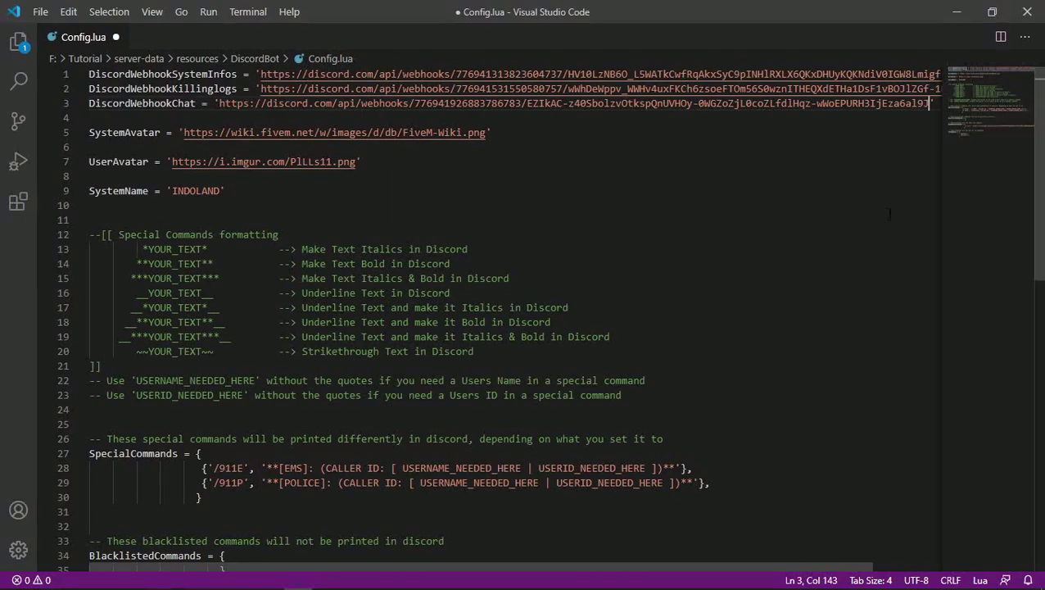
{"action": "key", "text": "ctrl+s"}
{"action": "key", "text": "alt+Tab"}
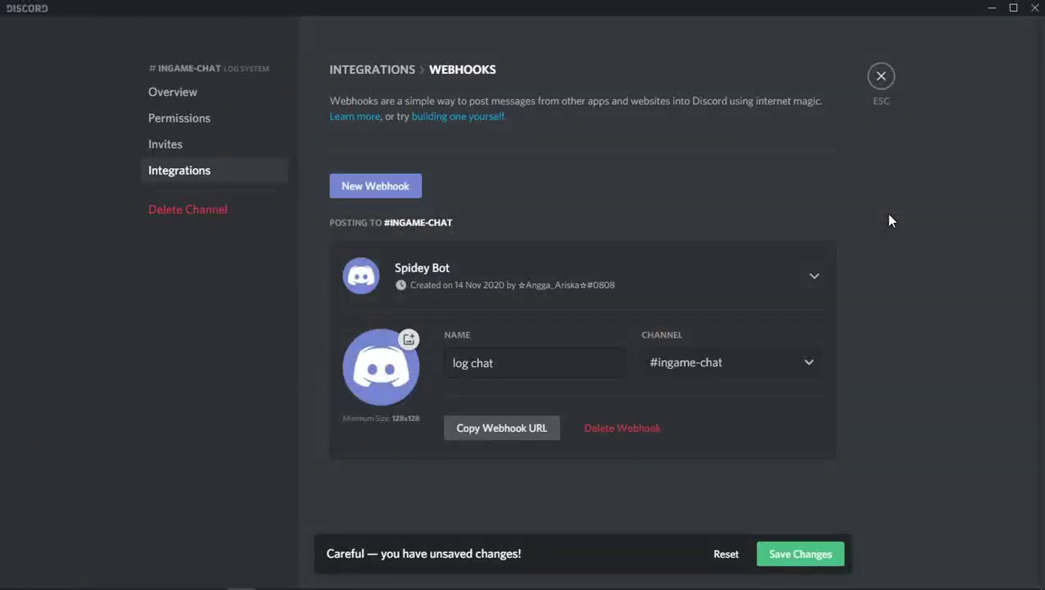
Save the 'log chat' webhook and close the ingame-chat channel settings.
{"action": "left_click", "coordinate": [790, 560]}
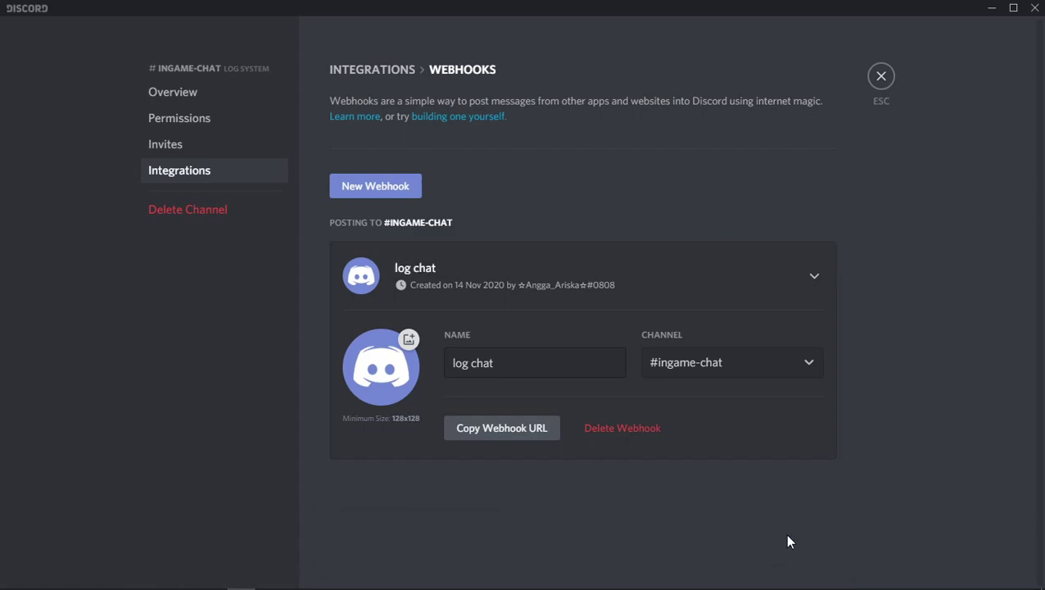
{"action": "left_click", "coordinate": [881, 76]}
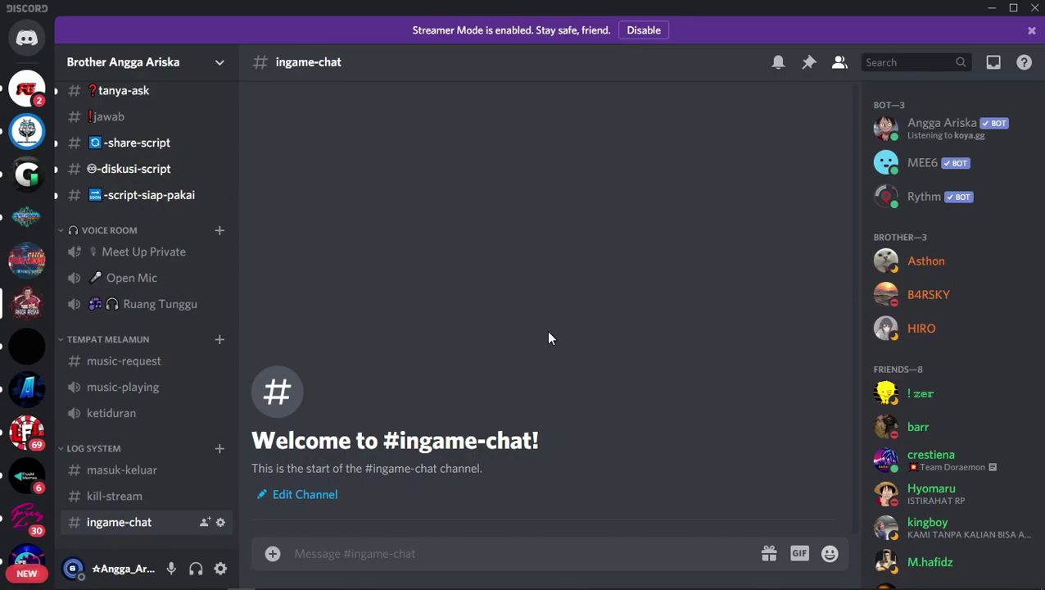
{"action": "key", "text": "alt+Tab"}
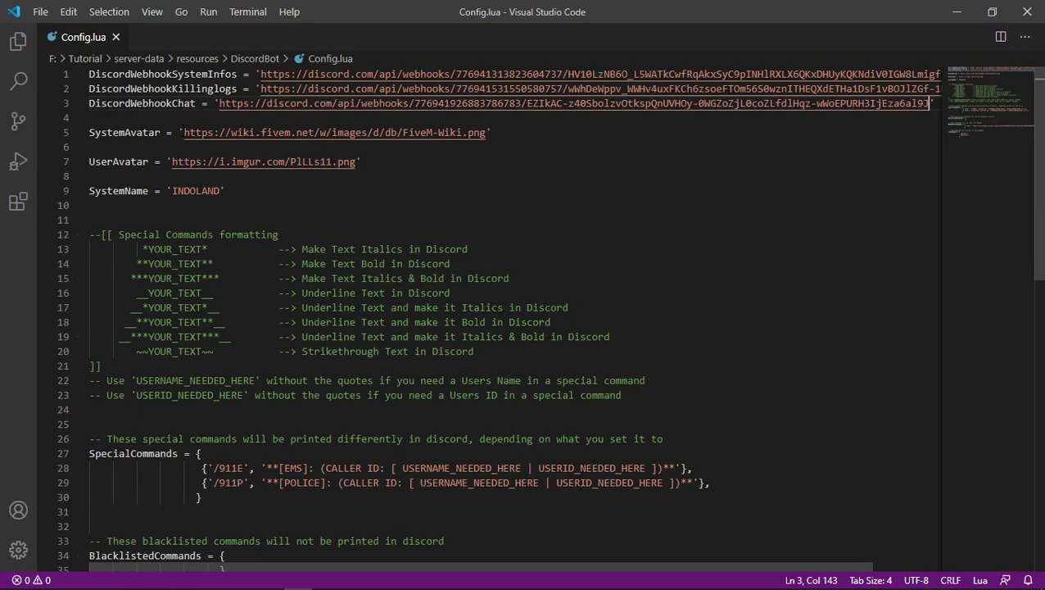
{"action": "left_click_drag", "start_coordinate": [184, 132], "coordinate": [487, 132]}
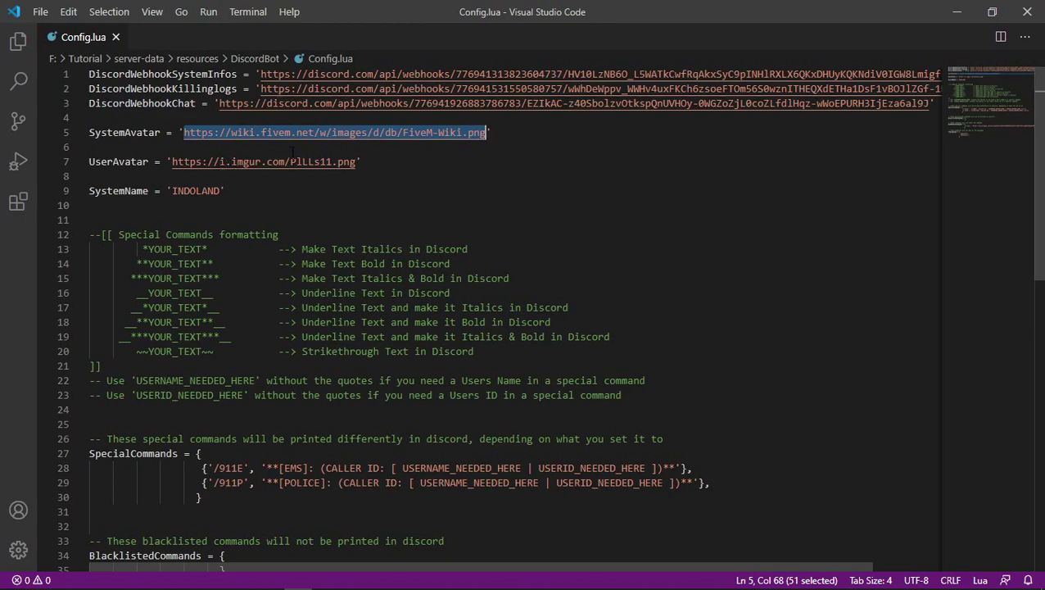
{"action": "left_click", "coordinate": [119, 190]}
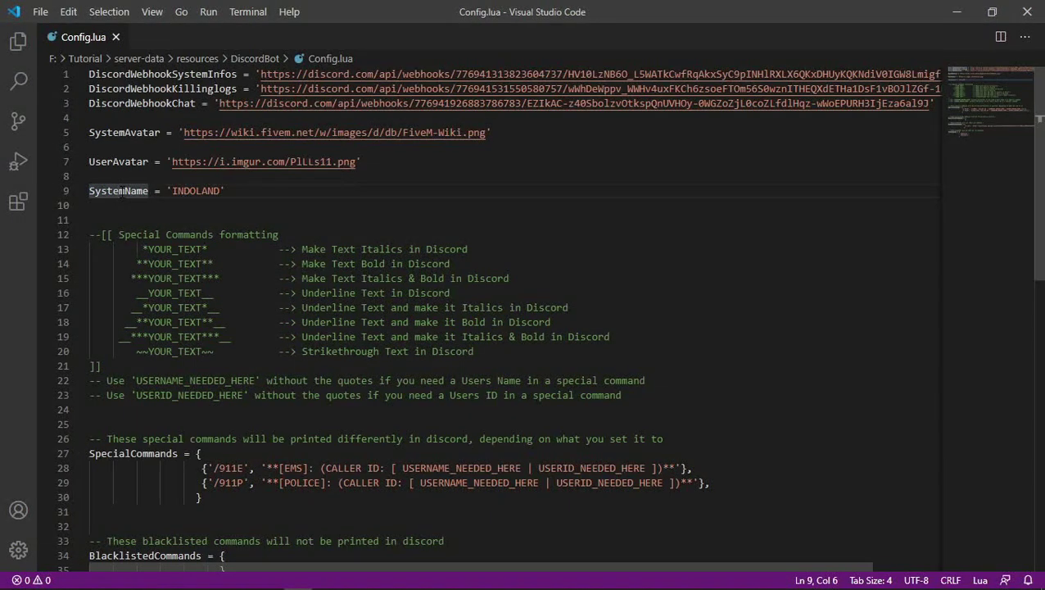
{"action": "left_click_drag", "start_coordinate": [172, 190], "coordinate": [220, 191]}
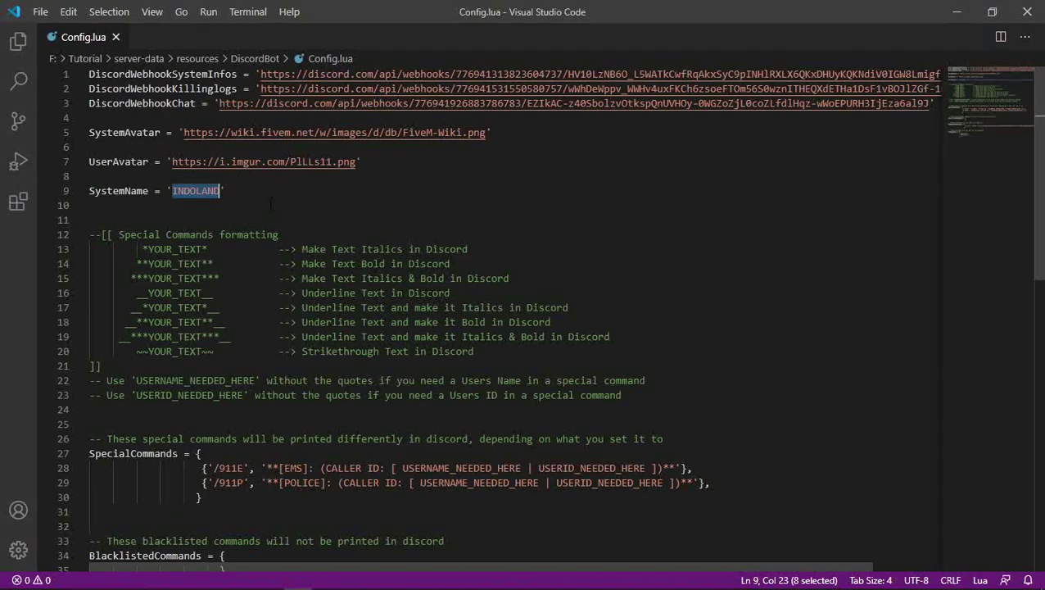
Replace SystemName 'INDOLAND' on line 9 with the owner's full name.
{"action": "key", "text": "BackSpace"}
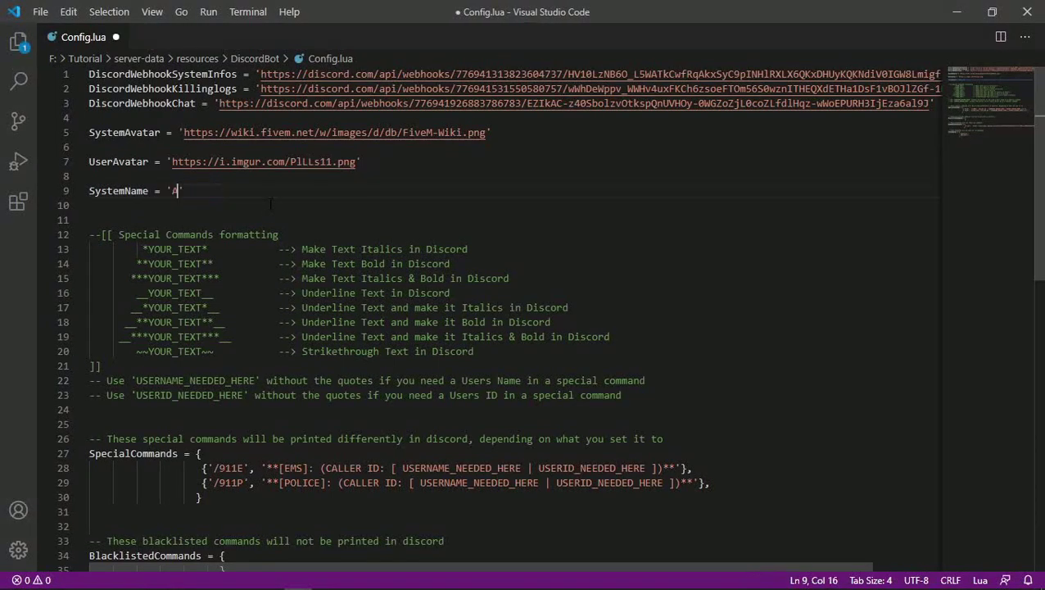
{"action": "scroll", "coordinate": [271, 204], "scroll_direction": "down", "scroll_amount": 2}
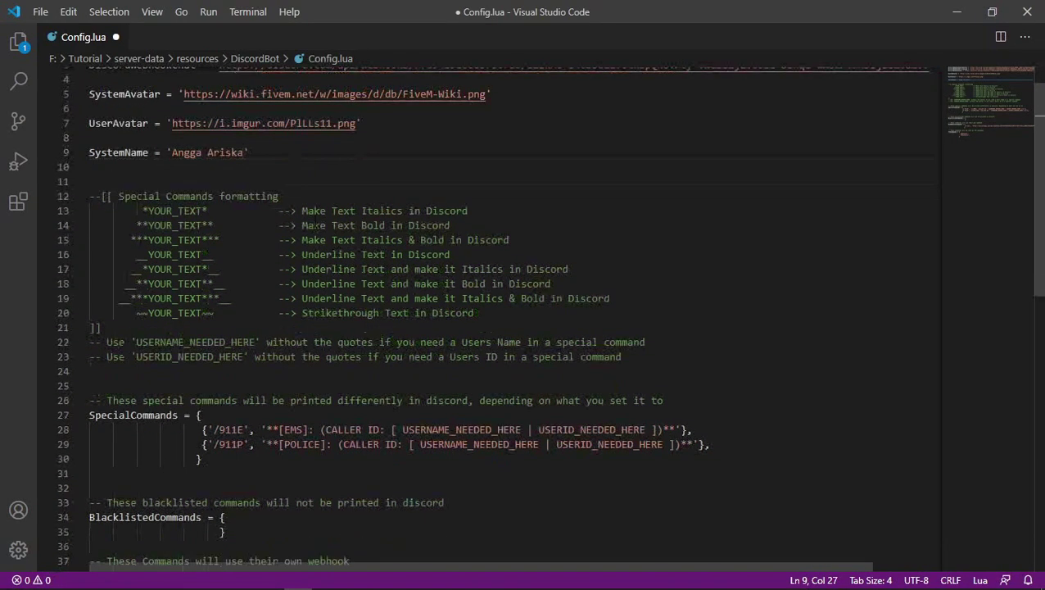
{"action": "scroll", "coordinate": [549, 319], "scroll_direction": "down", "scroll_amount": 1}
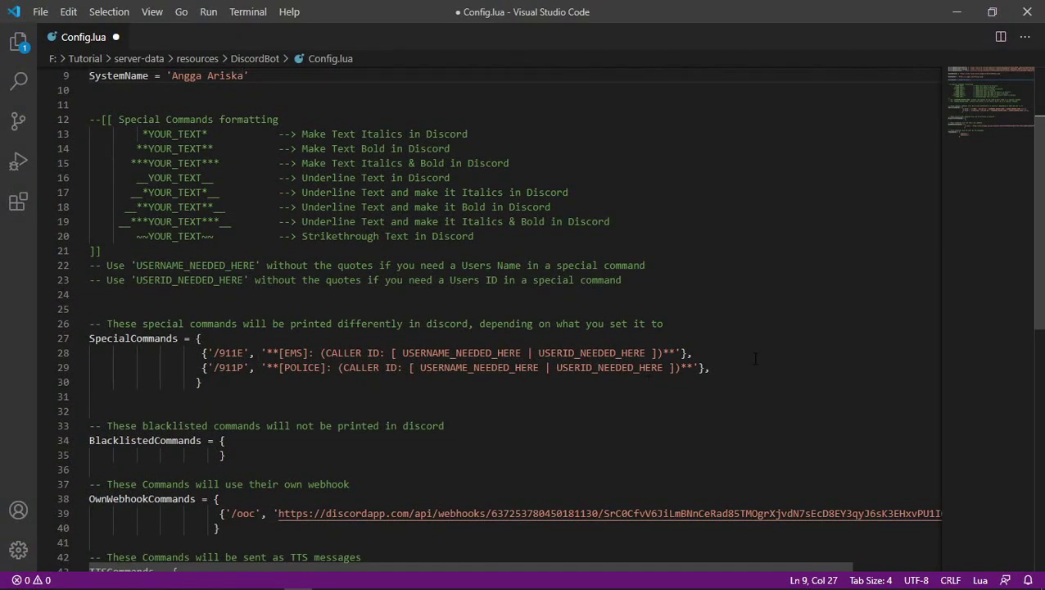
{"action": "left_click_drag", "start_coordinate": [735, 370], "coordinate": [130, 338]}
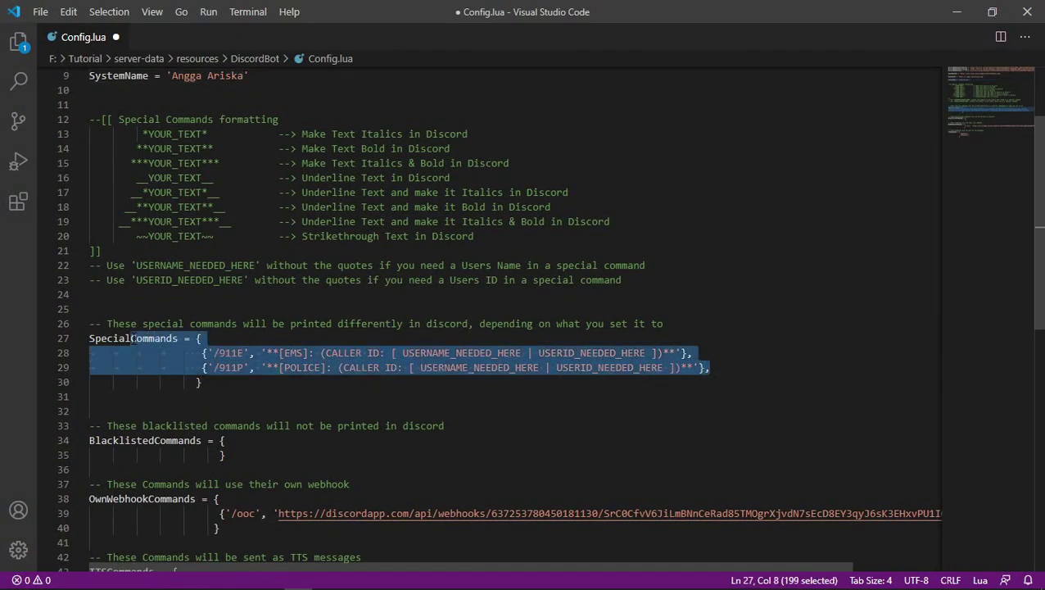
{"action": "scroll", "coordinate": [272, 412], "scroll_direction": "down", "scroll_amount": 2}
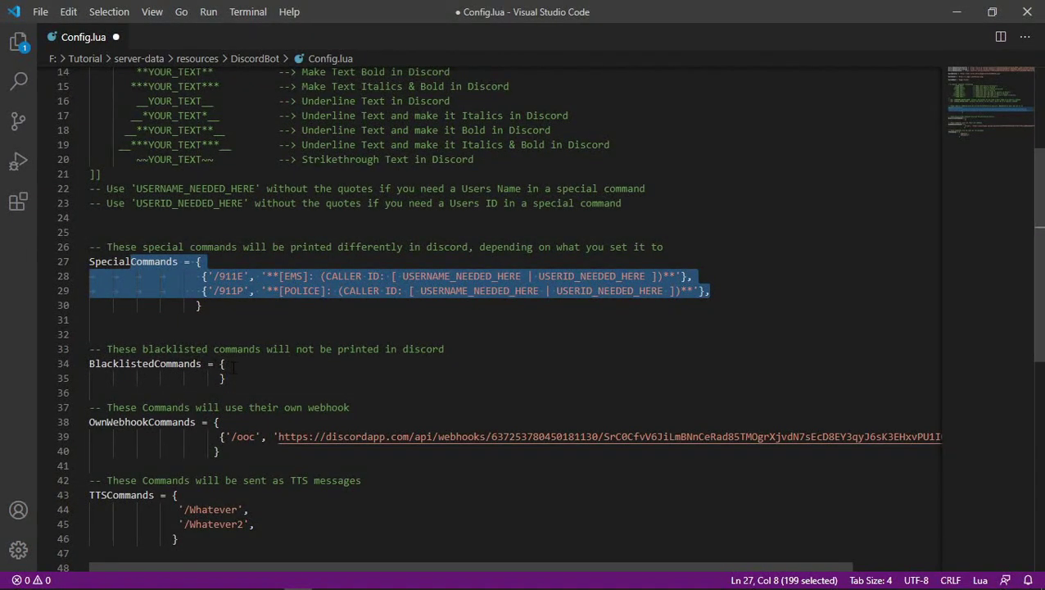
{"action": "left_click", "coordinate": [234, 366]}
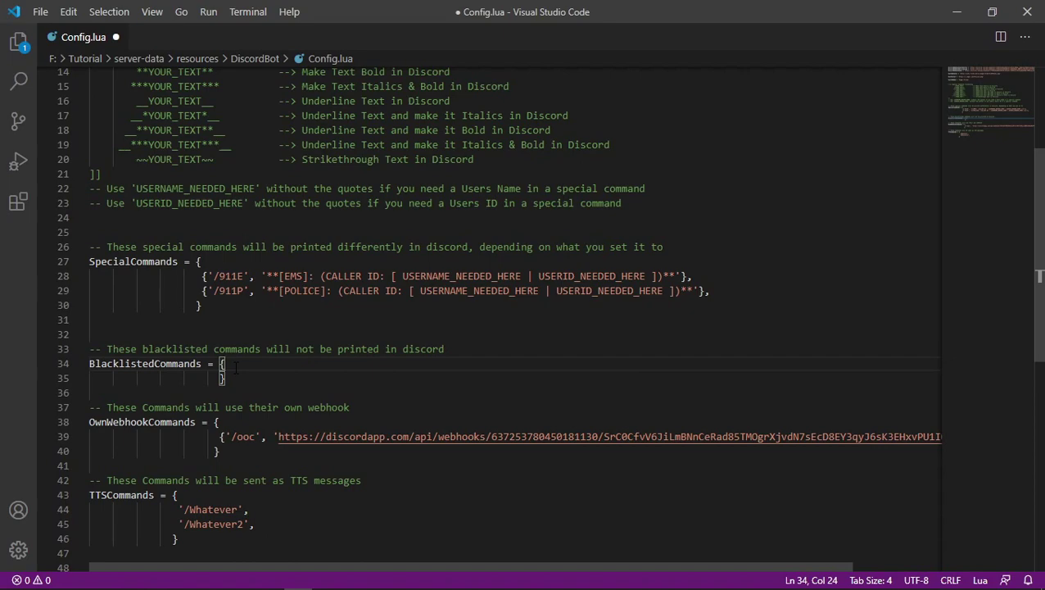
{"action": "key", "text": "Return"}
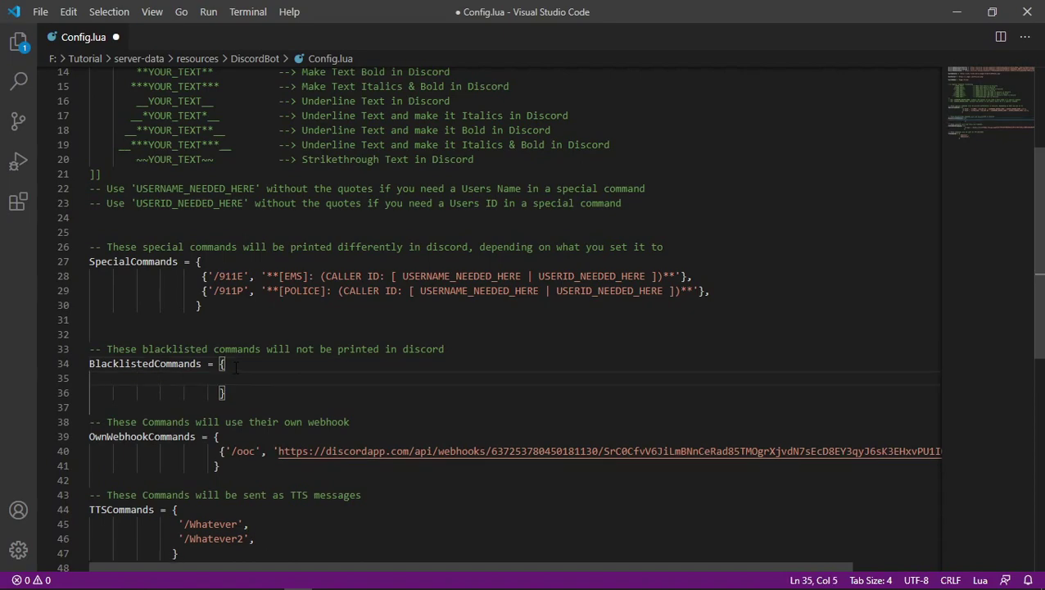
{"action": "type", "text": "{"}
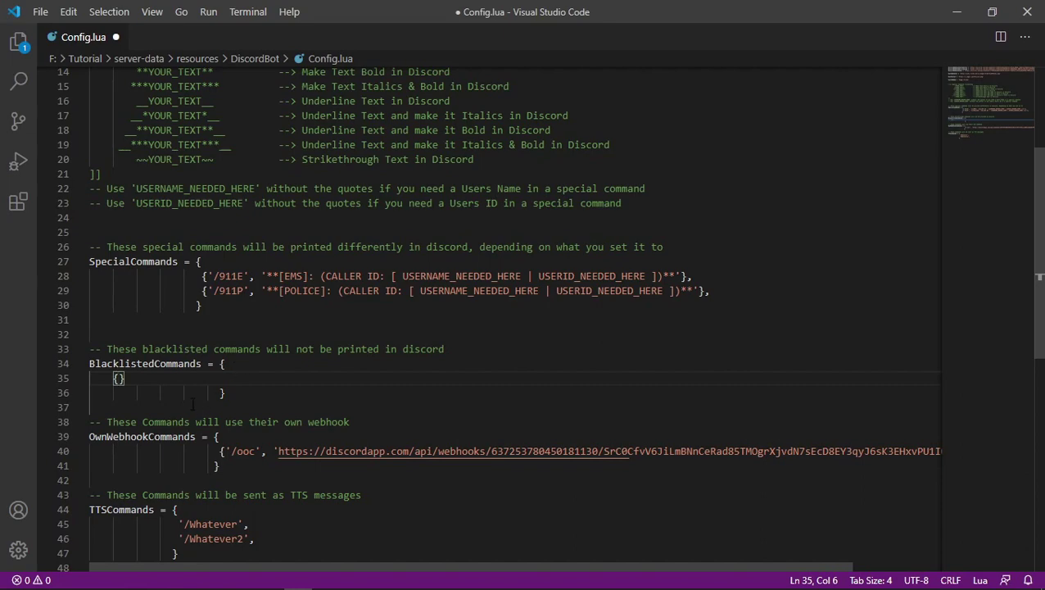
{"action": "type", "text": "'"}
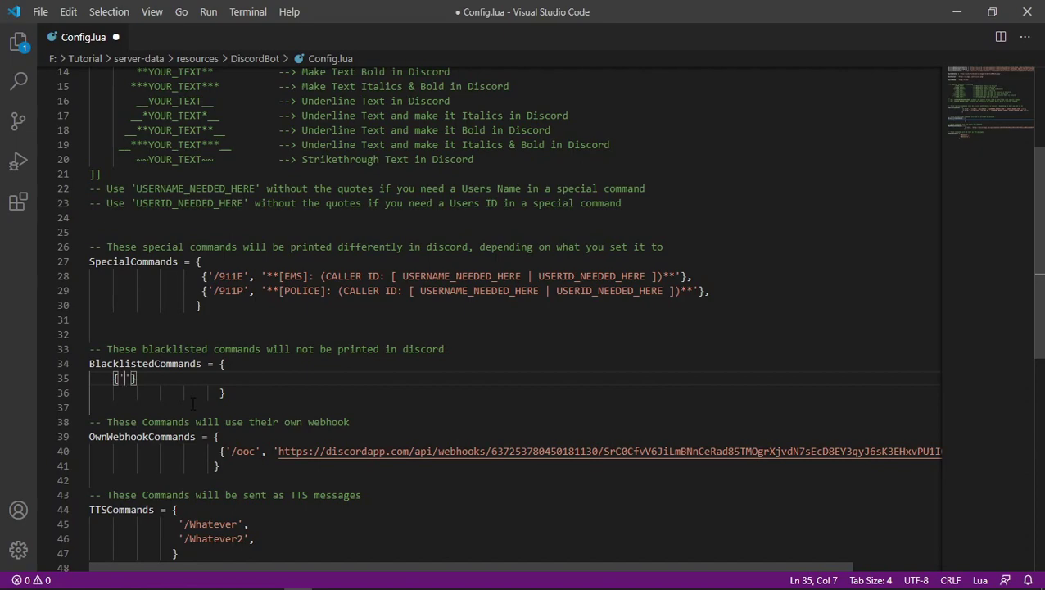
{"action": "type", "text": "/pol"}
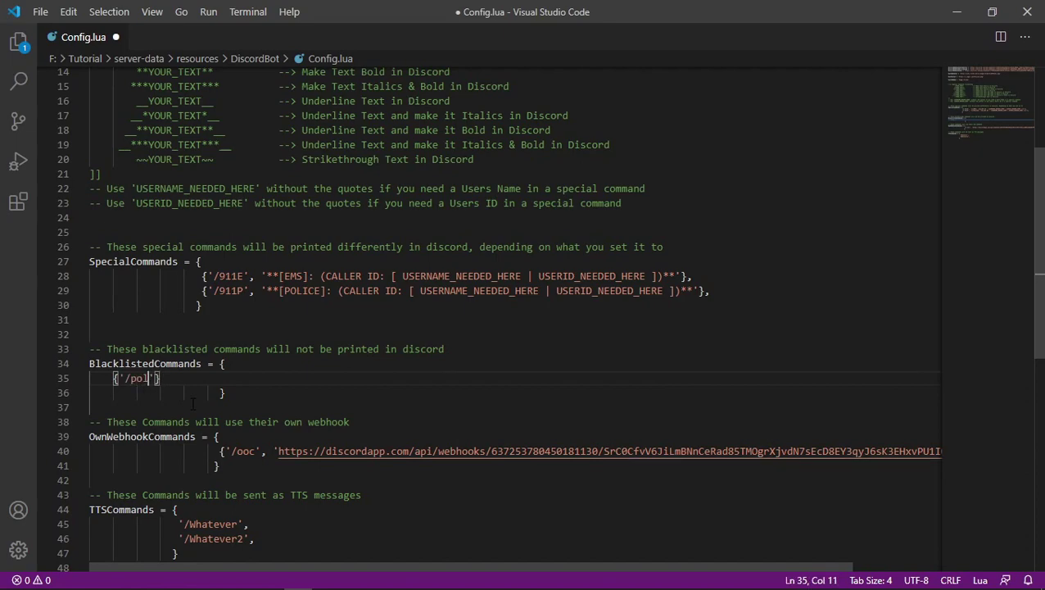
{"action": "type", "text": ","}
{"action": "left_click_drag", "start_coordinate": [203, 276], "coordinate": [374, 291]}
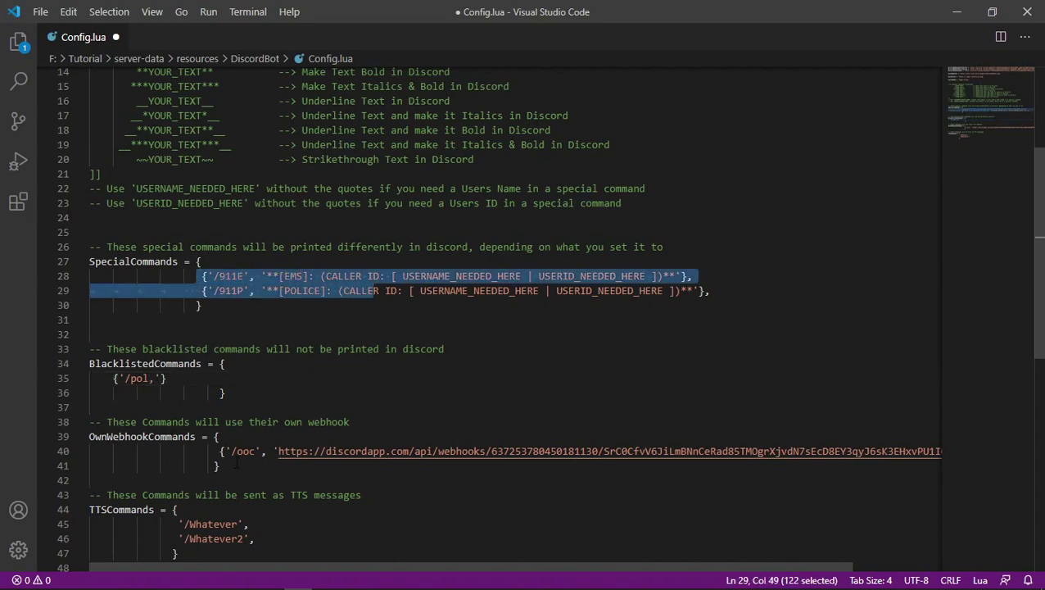
{"action": "left_click_drag", "start_coordinate": [219, 451], "coordinate": [605, 451]}
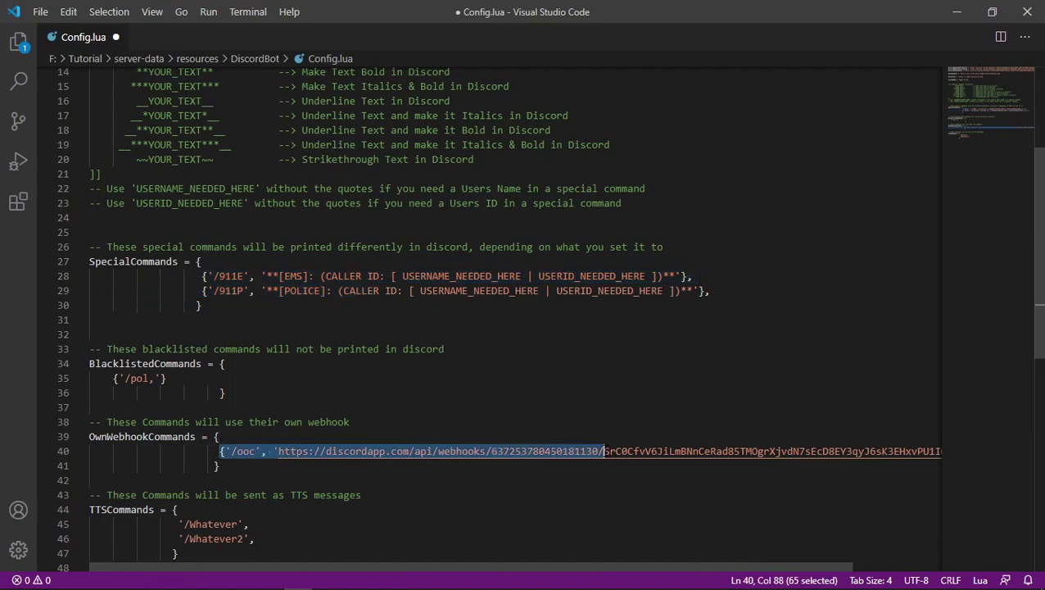
{"action": "left_click", "coordinate": [217, 466]}
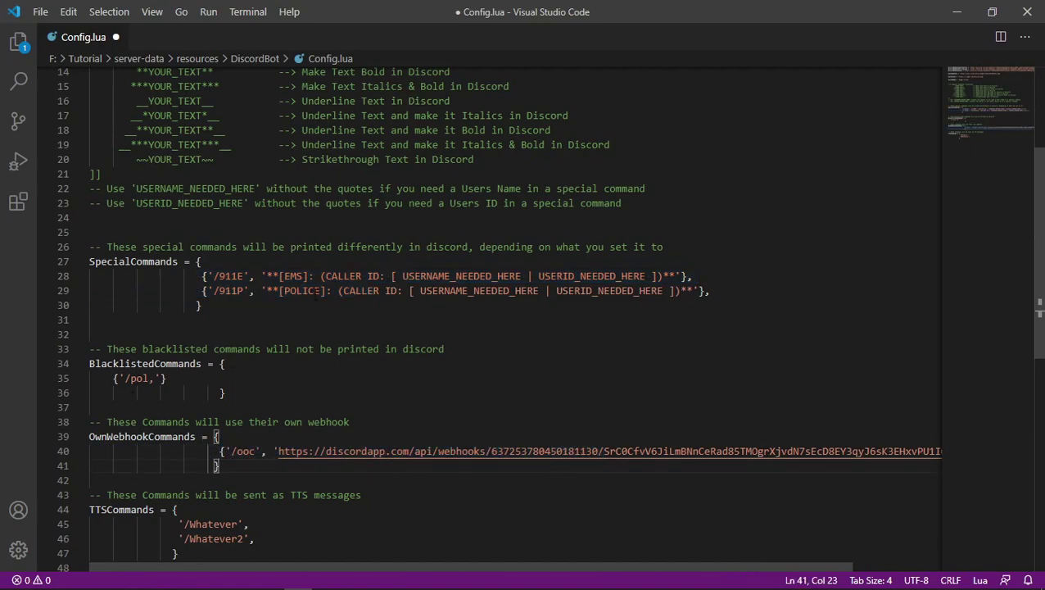
{"action": "left_click", "coordinate": [167, 378]}
{"action": "left_click_drag", "start_coordinate": [168, 378], "coordinate": [131, 377]}
{"action": "left_click", "coordinate": [169, 378]}
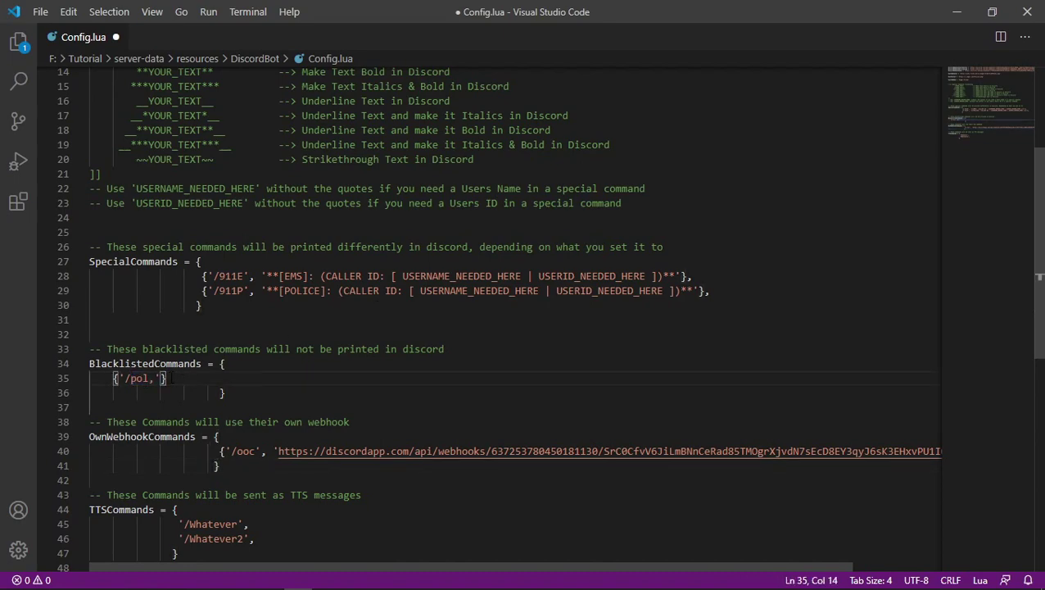
{"action": "key", "text": "BackSpace"}
{"action": "key", "text": "ctrl+z"}
{"action": "key", "text": "BackSpace"}
{"action": "key", "text": "BackSpace"}
{"action": "key", "text": "BackSpace"}
{"action": "key", "text": "BackSpace"}
{"action": "key", "text": "BackSpace"}
{"action": "key", "text": "BackSpace"}
{"action": "key", "text": "BackSpace"}
{"action": "key", "text": "BackSpace"}
{"action": "key", "text": "BackSpace"}
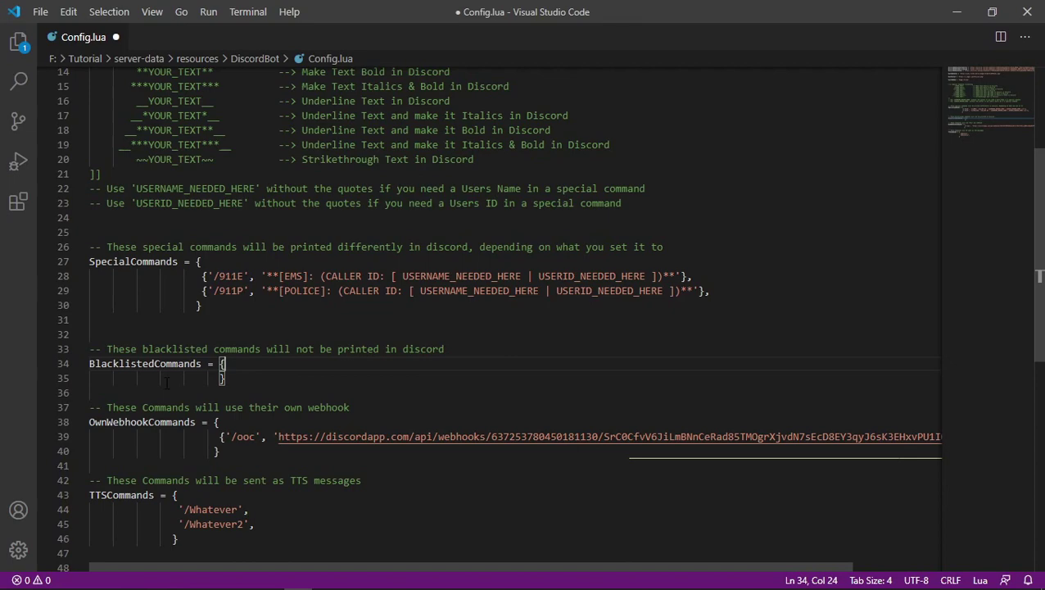
Scroll through Config.lua and select the ooc command's webhook URL.
{"action": "scroll", "coordinate": [167, 383], "scroll_direction": "down", "scroll_amount": 2}
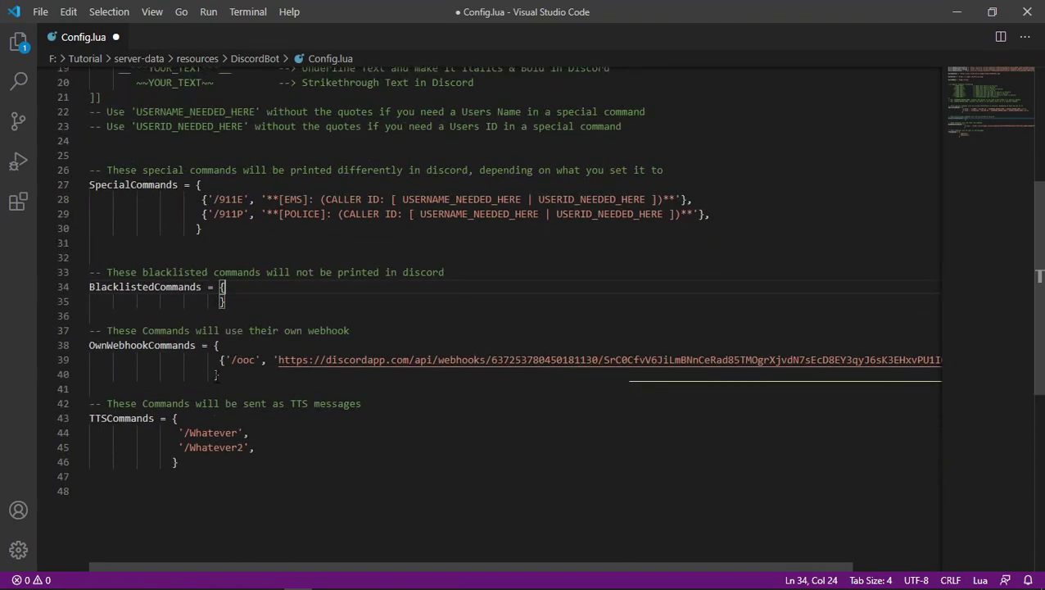
{"action": "scroll", "coordinate": [216, 375], "scroll_direction": "down", "scroll_amount": 1}
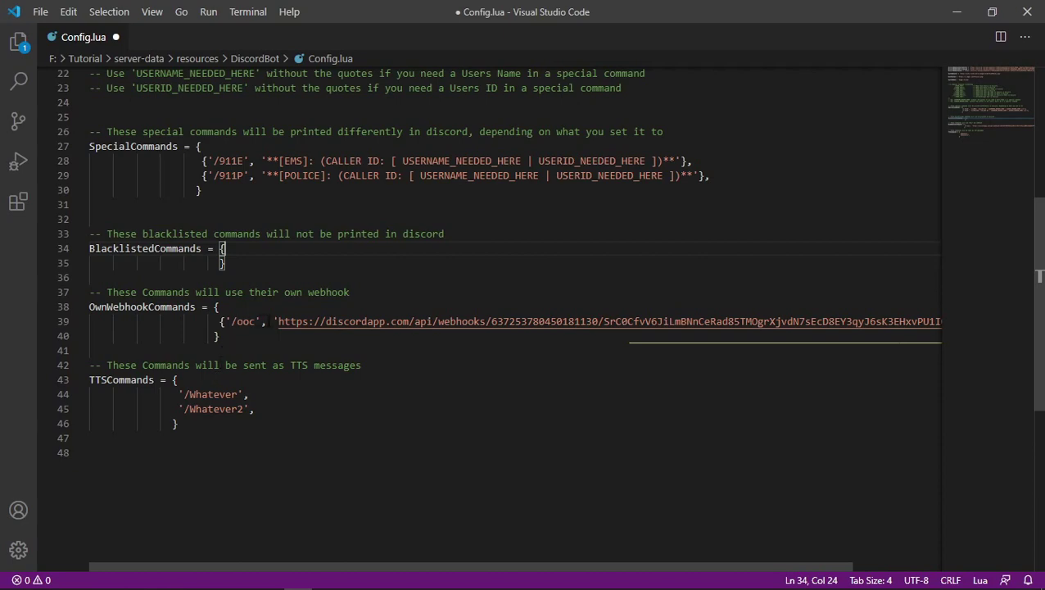
{"action": "scroll", "coordinate": [342, 312], "scroll_direction": "down", "scroll_amount": 1}
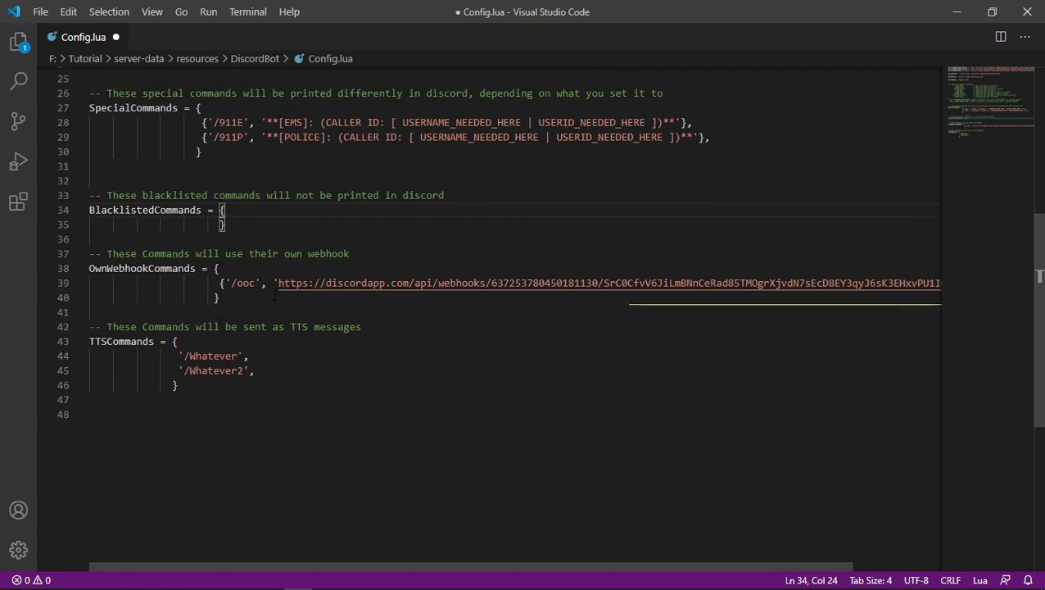
{"action": "left_click_drag", "start_coordinate": [279, 283], "coordinate": [806, 284]}
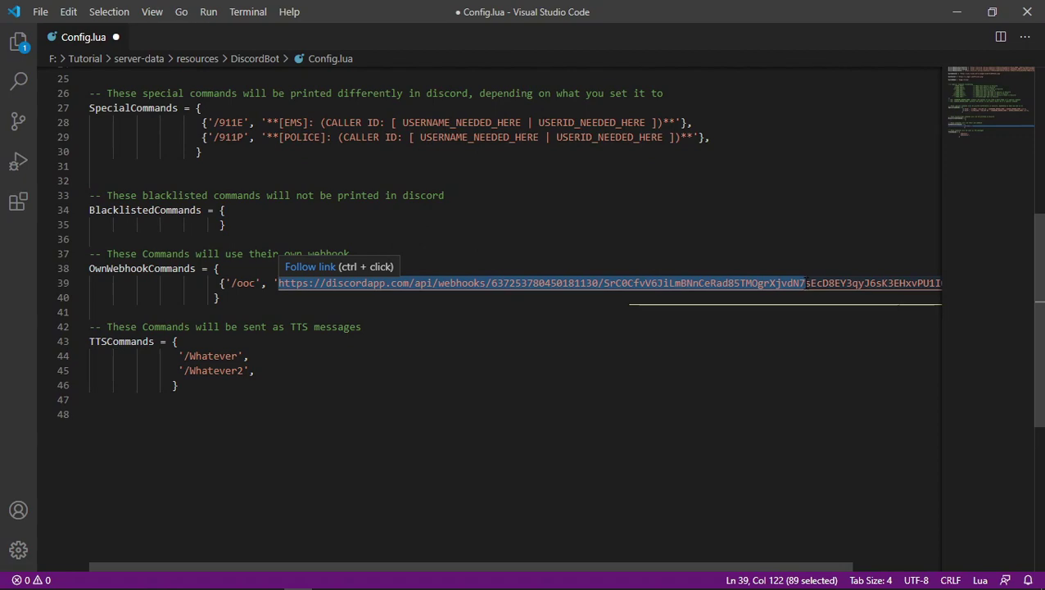
{"action": "scroll", "coordinate": [121, 310], "scroll_direction": "down", "scroll_amount": 1}
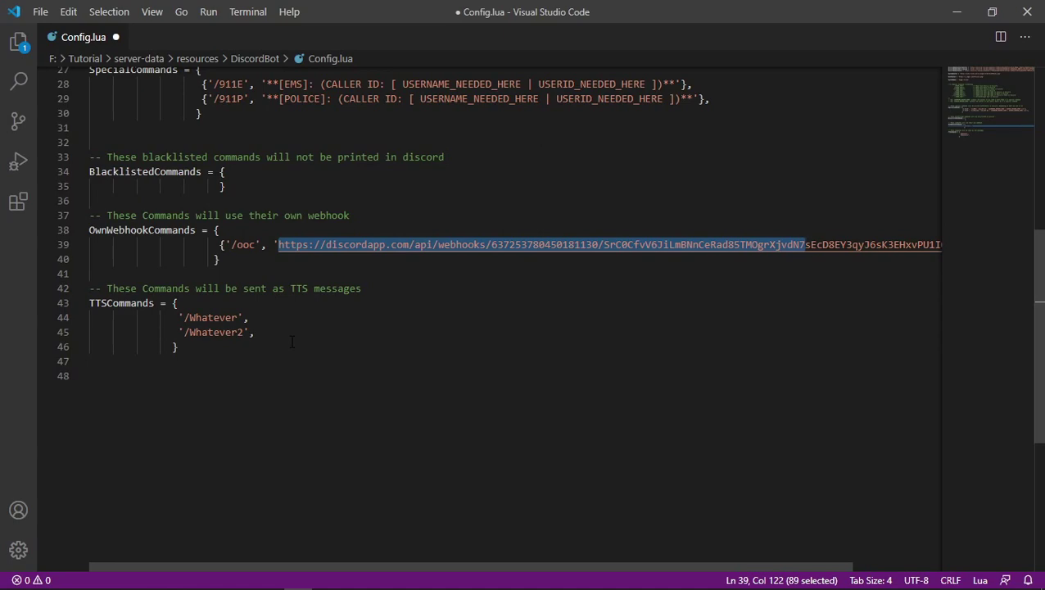
{"action": "scroll", "coordinate": [292, 342], "scroll_direction": "up", "scroll_amount": 7}
{"action": "scroll", "coordinate": [289, 339], "scroll_direction": "up", "scroll_amount": 2}
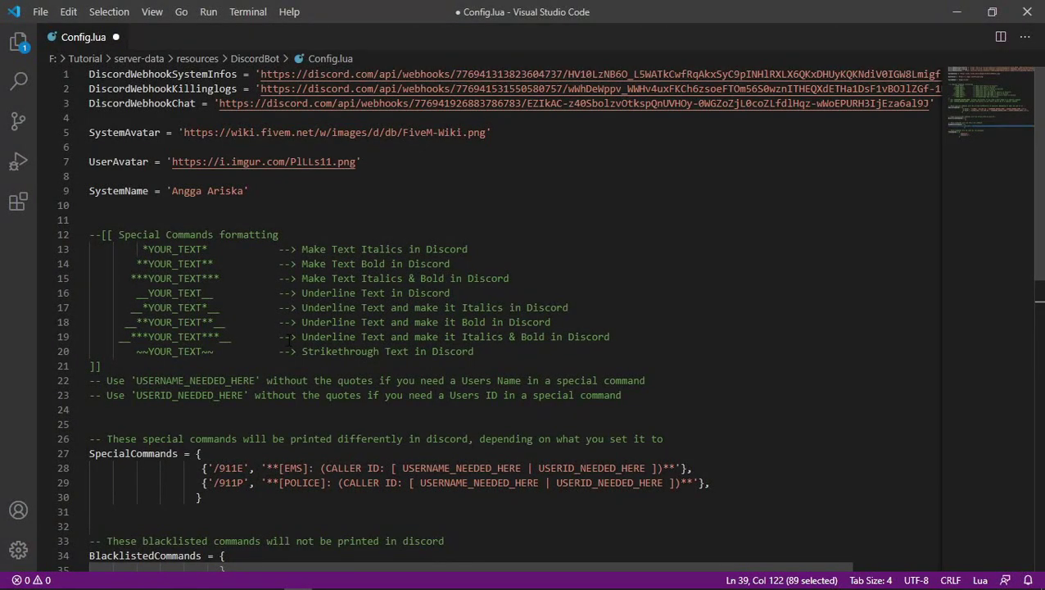
Save Config.lua, clear the selection and close Visual Studio Code.
{"action": "key", "text": "ctrl+s"}
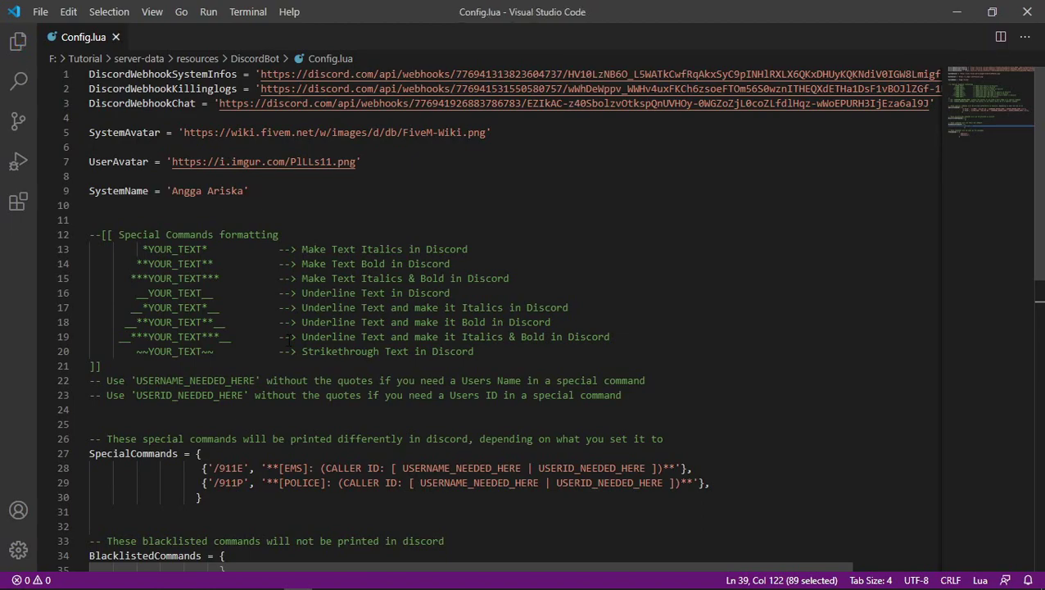
{"action": "left_click", "coordinate": [164, 176]}
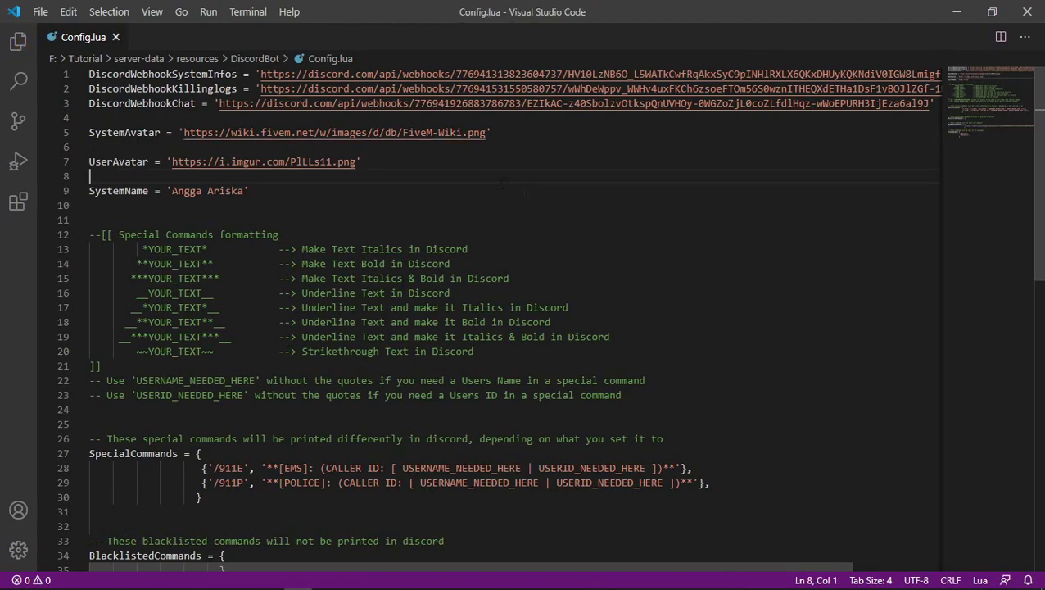
{"action": "left_click", "coordinate": [1027, 12]}
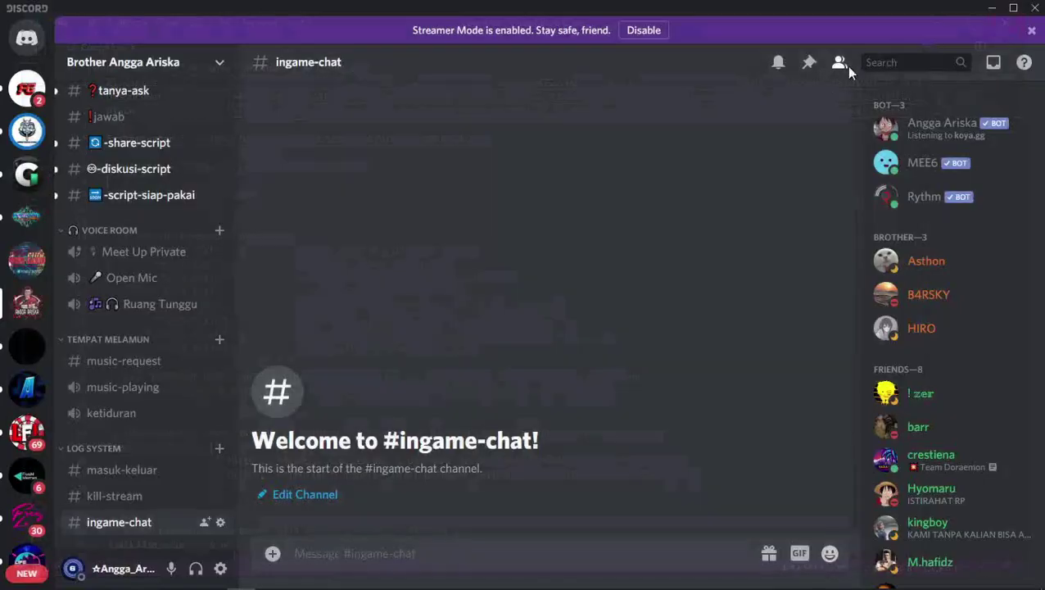
From the DiscordBot folder window, open the CLIENT folder and Client.lua in the code editor.
{"action": "left_click", "coordinate": [185, 578]}
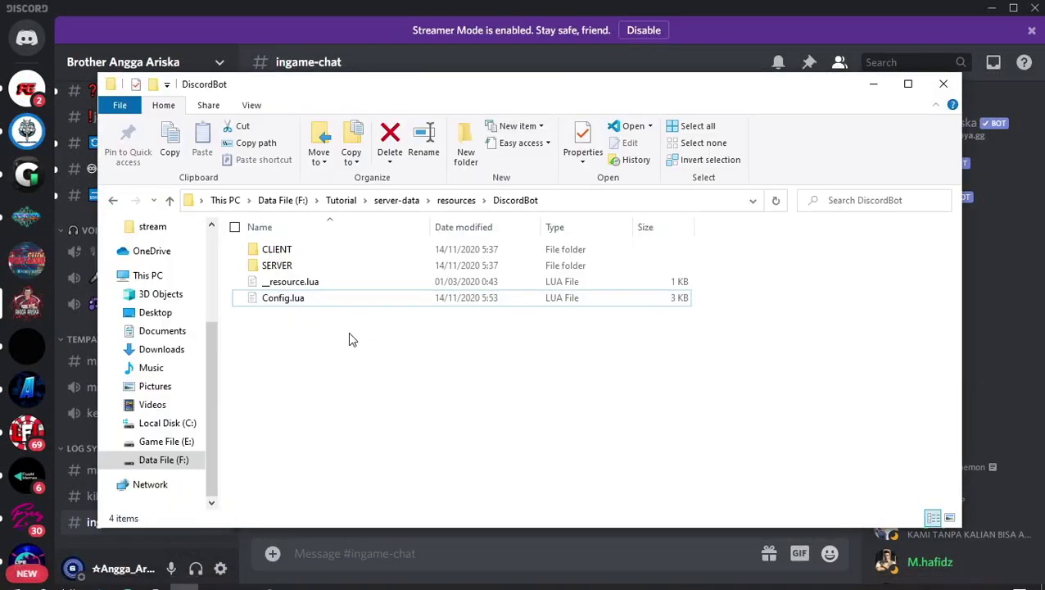
{"action": "double_click", "coordinate": [300, 251]}
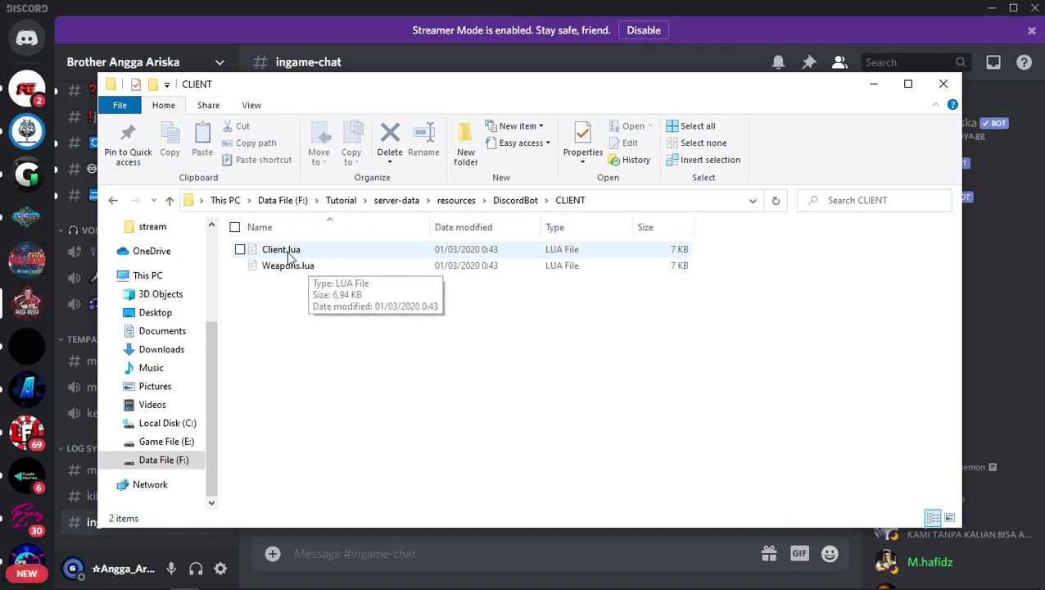
{"action": "double_click", "coordinate": [289, 251]}
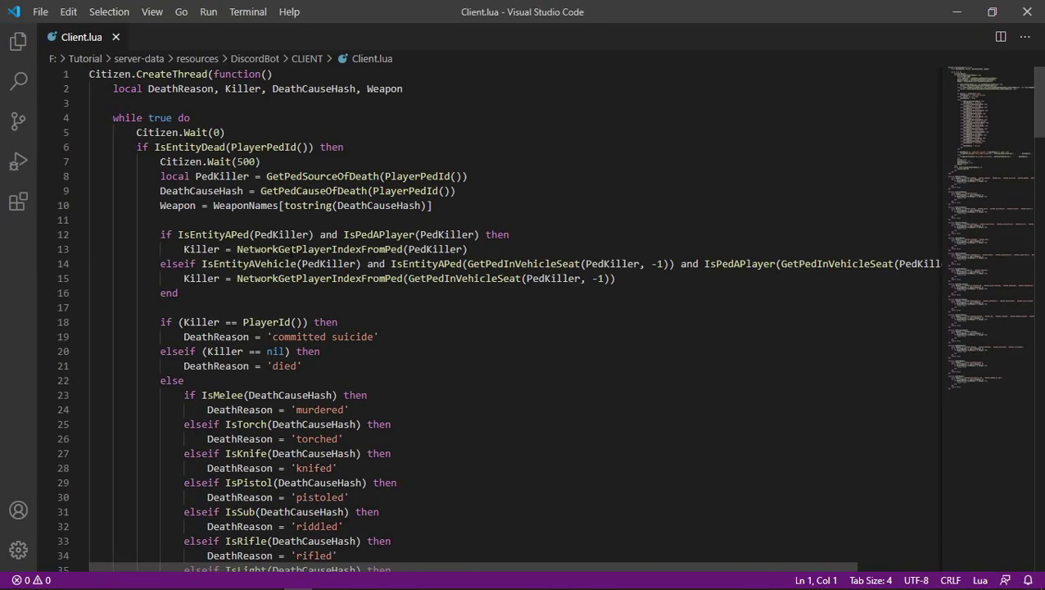
Scroll through Client.lua's death-reason detection code, then switch to Discord.
{"action": "scroll", "coordinate": [291, 249], "scroll_direction": "down", "scroll_amount": 4}
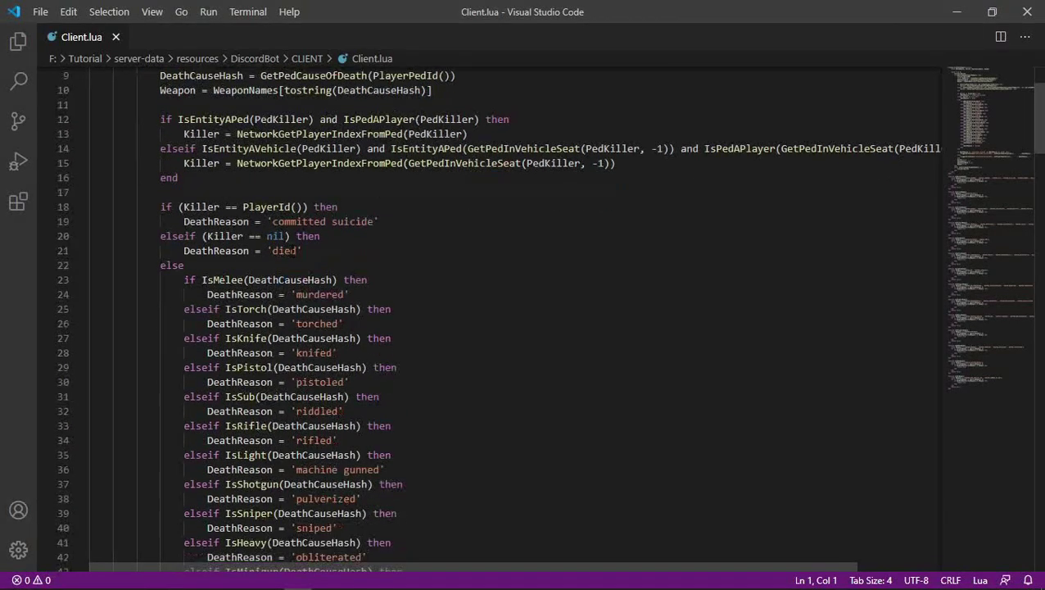
{"action": "scroll", "coordinate": [524, 317], "scroll_direction": "down", "scroll_amount": 8}
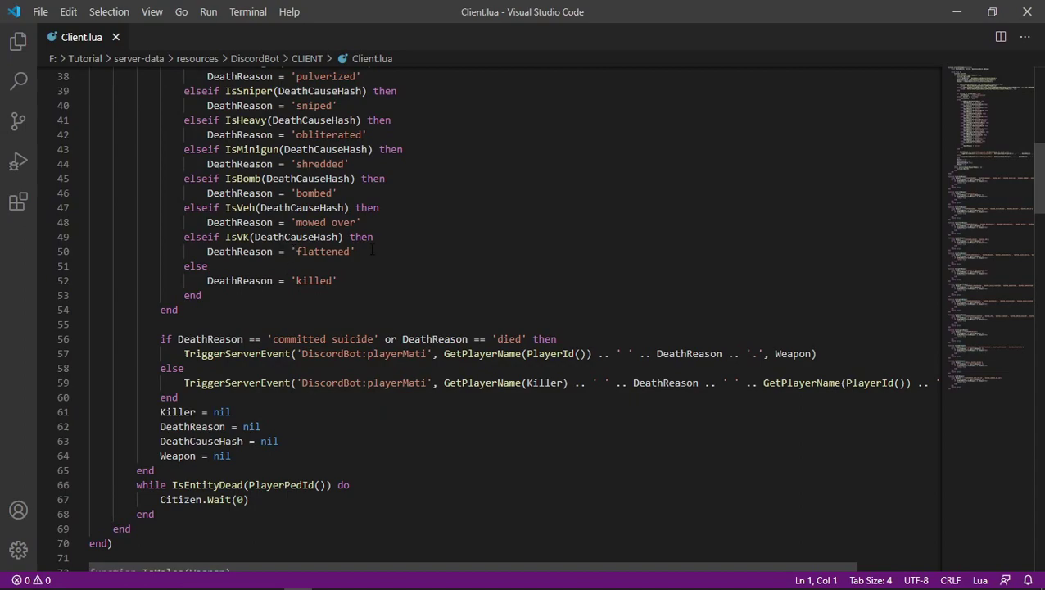
{"action": "scroll", "coordinate": [372, 250], "scroll_direction": "up", "scroll_amount": 4}
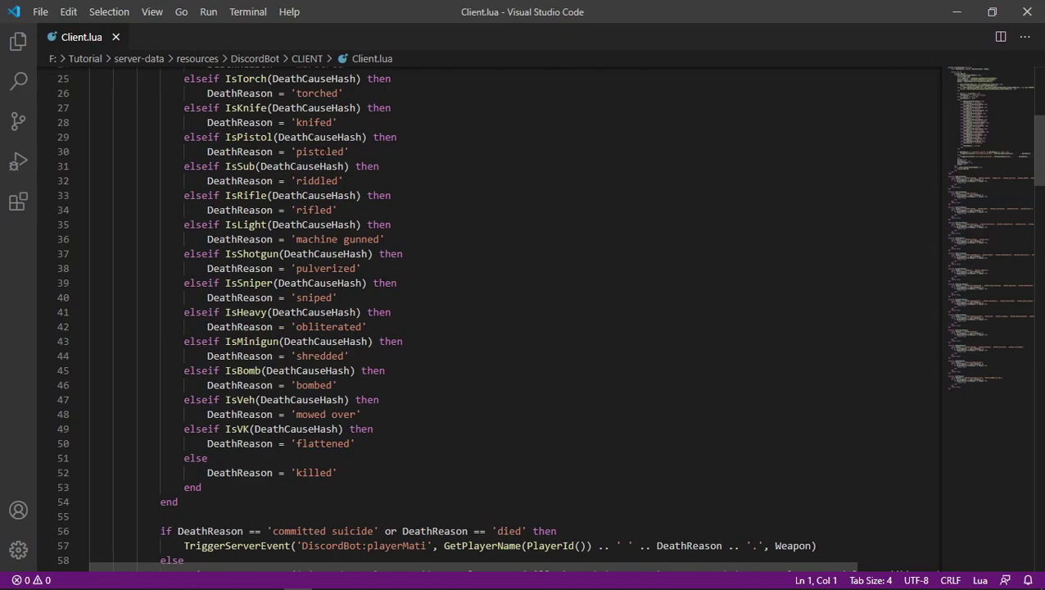
{"action": "key", "text": "alt+Tab"}
{"action": "key", "text": "alt+Tab"}
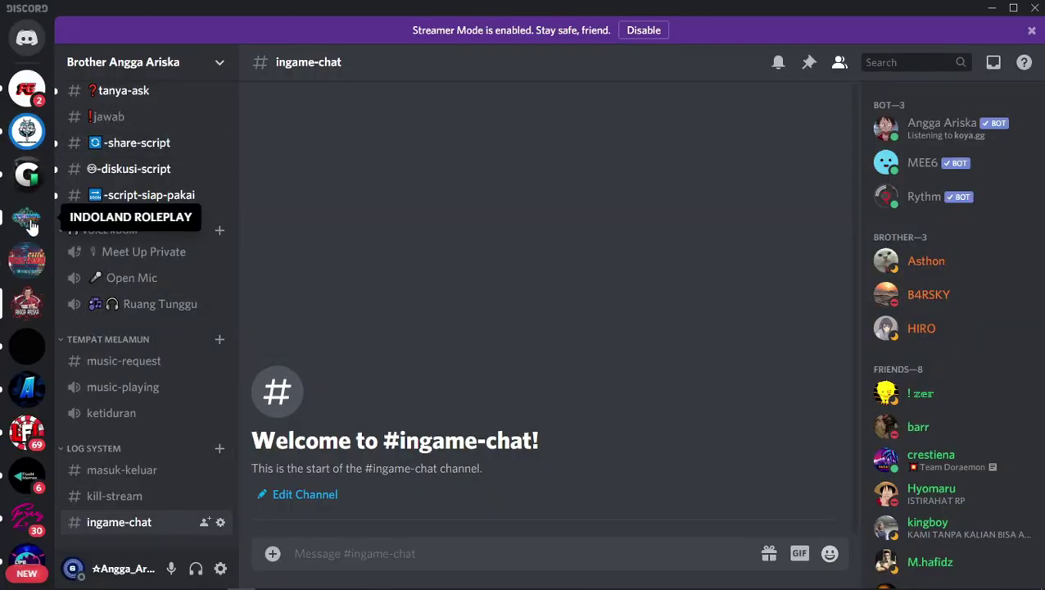
View the example kill messages in INDOLAND ROLEPLAY's kill-stream channel, then return to Client.lua.
{"action": "left_click", "coordinate": [25, 217]}
{"action": "left_click", "coordinate": [150, 345]}
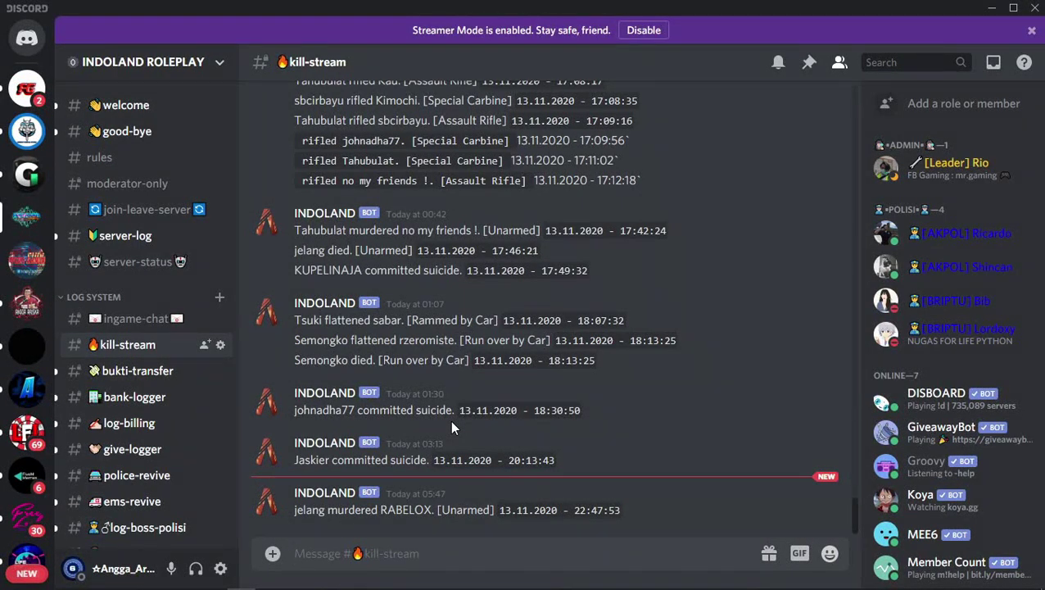
{"action": "key", "text": "alt+Tab"}
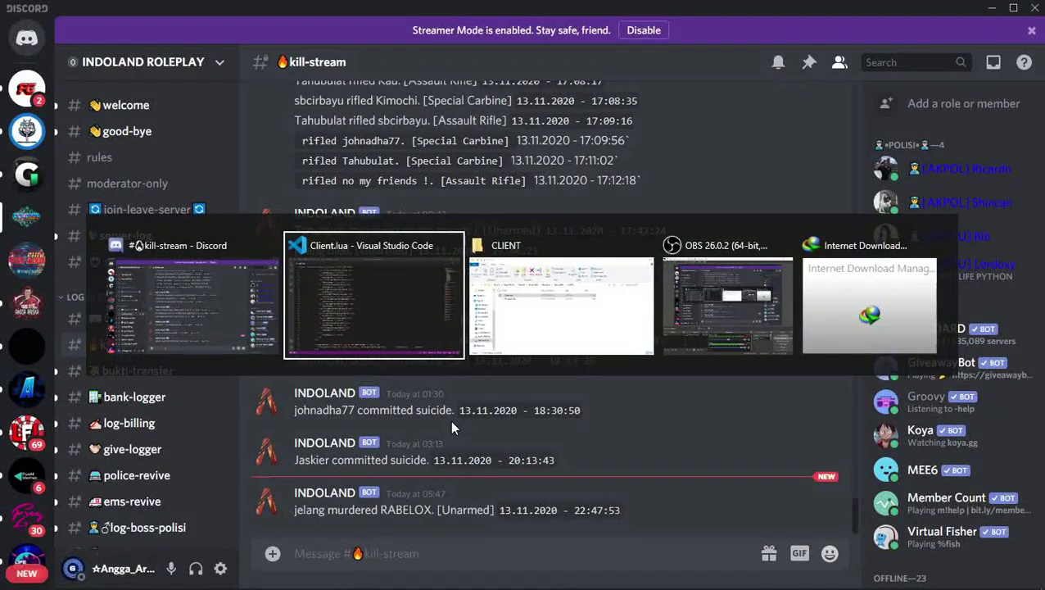
Review Client.lua's IsMelee to IsVeh weapon-category functions, then select Weapons.lua in the CLIENT folder.
{"action": "scroll", "coordinate": [451, 422], "scroll_direction": "up", "scroll_amount": 3}
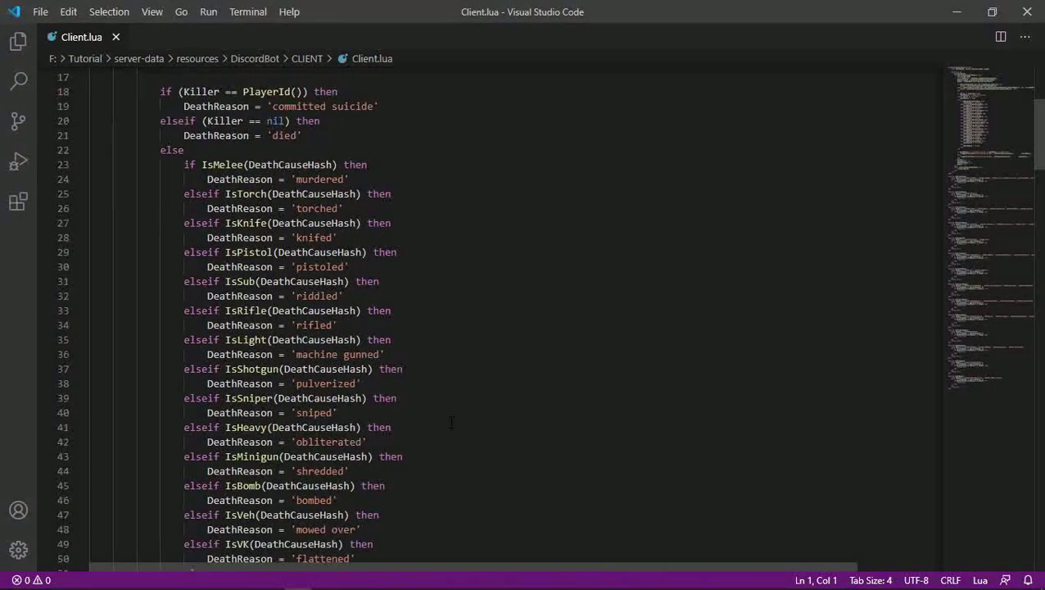
{"action": "scroll", "coordinate": [541, 315], "scroll_direction": "down", "scroll_amount": 5}
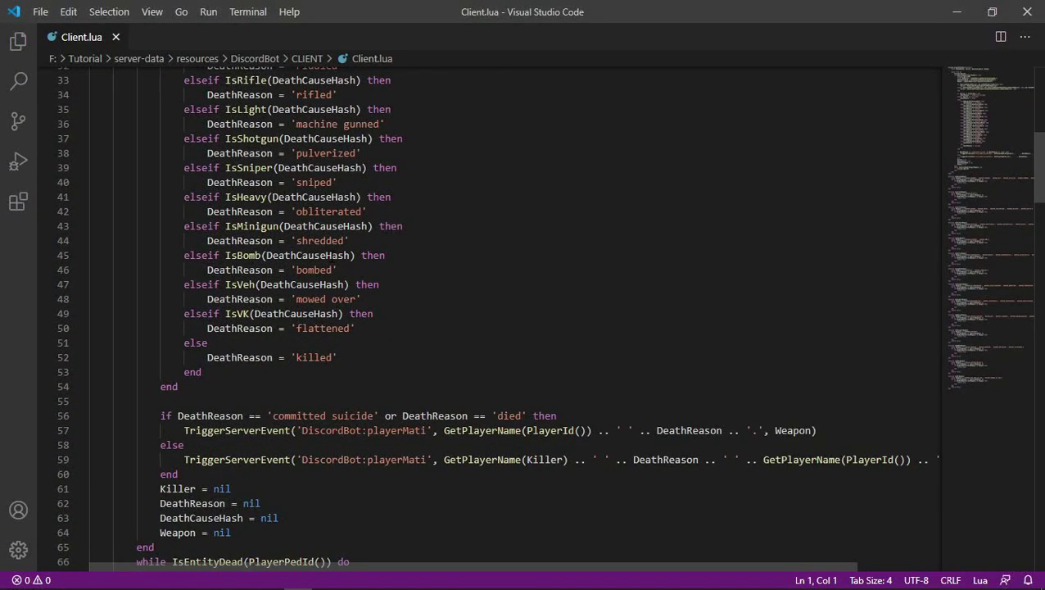
{"action": "scroll", "coordinate": [347, 292], "scroll_direction": "down", "scroll_amount": 3}
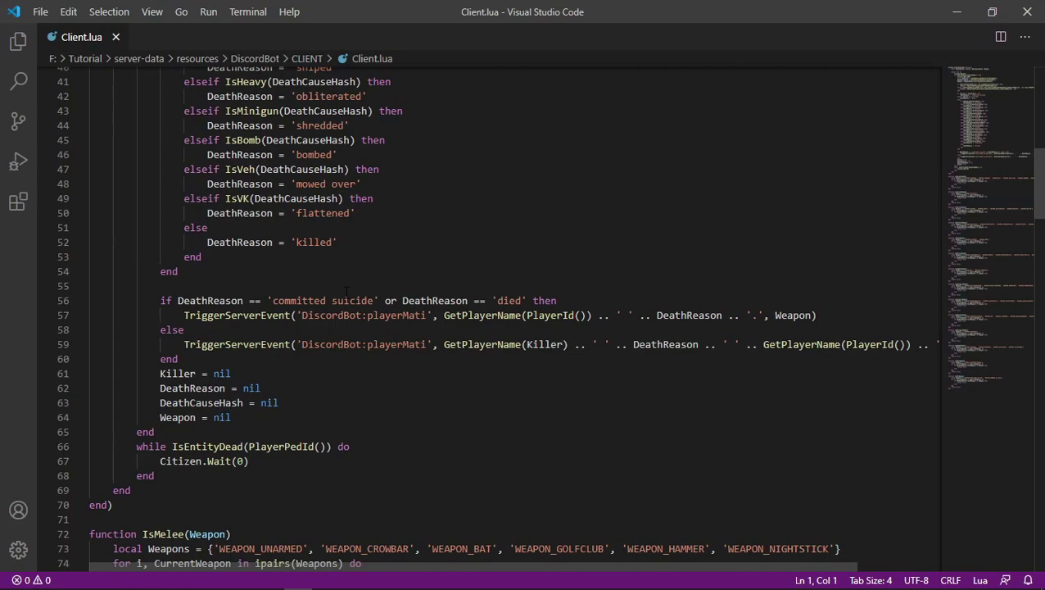
{"action": "scroll", "coordinate": [347, 292], "scroll_direction": "down", "scroll_amount": 3}
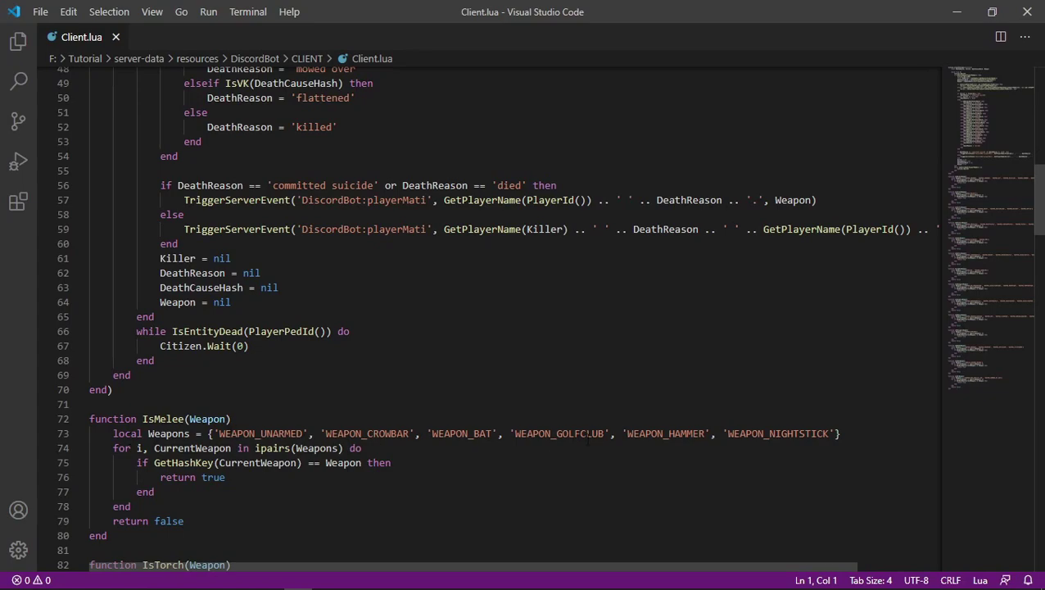
{"action": "scroll", "coordinate": [659, 425], "scroll_direction": "down", "scroll_amount": 1}
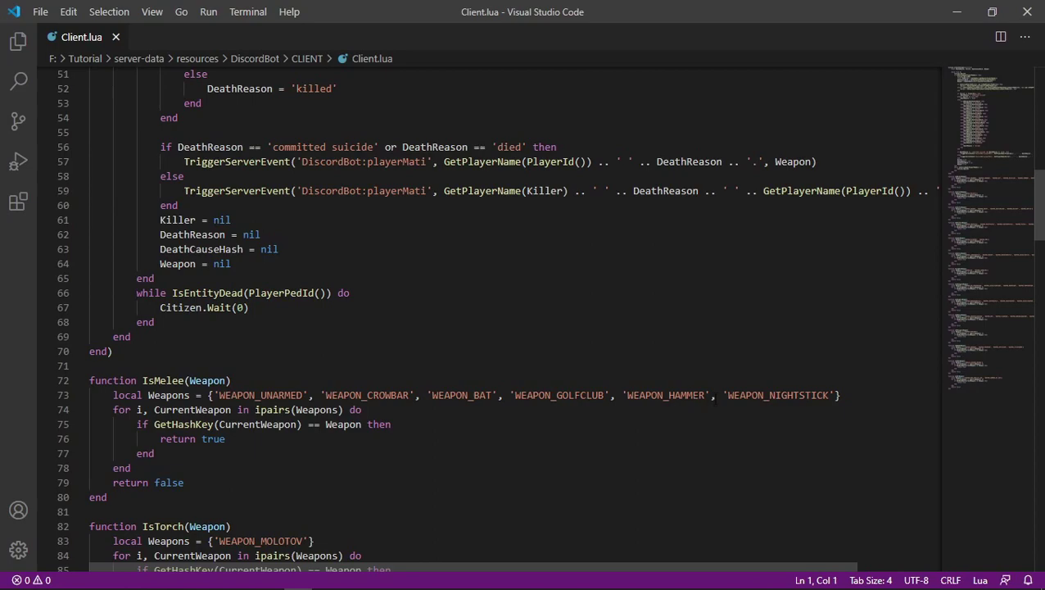
{"action": "scroll", "coordinate": [713, 397], "scroll_direction": "down", "scroll_amount": 9}
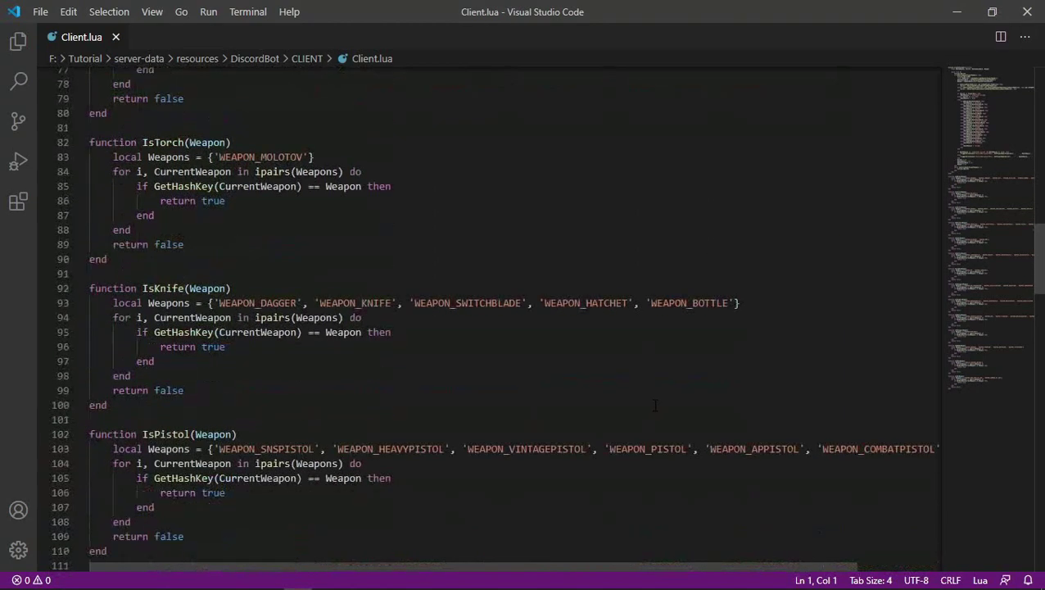
{"action": "scroll", "coordinate": [655, 404], "scroll_direction": "down", "scroll_amount": 12}
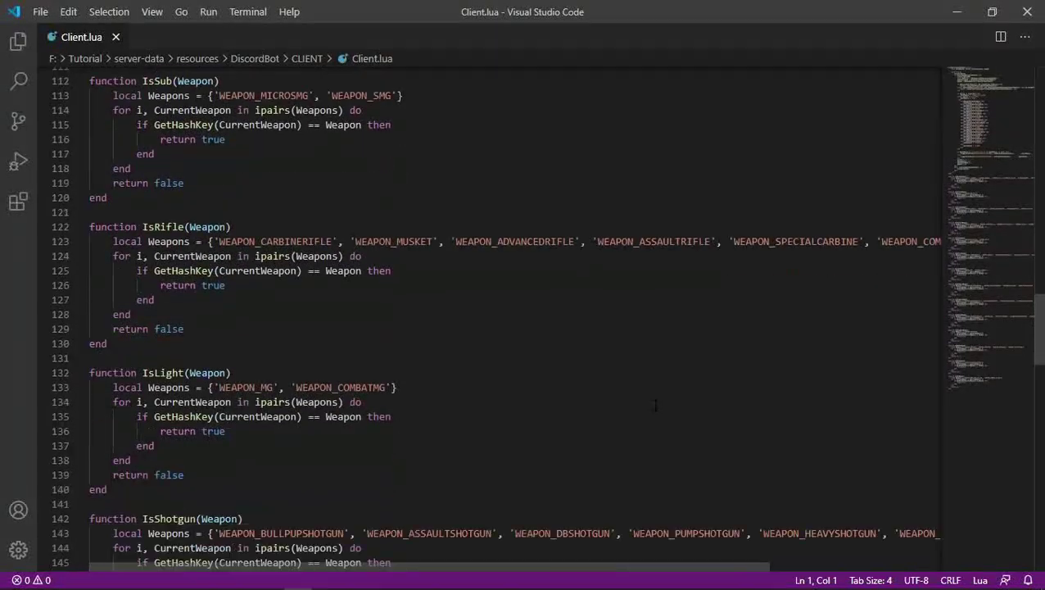
{"action": "scroll", "coordinate": [655, 404], "scroll_direction": "down", "scroll_amount": 4}
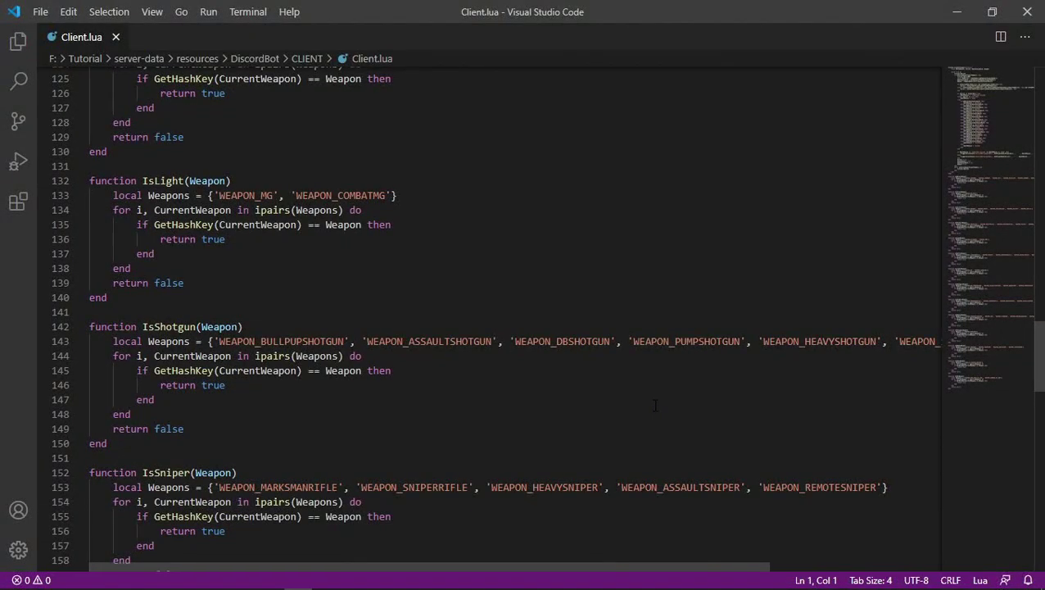
{"action": "scroll", "coordinate": [681, 390], "scroll_direction": "down", "scroll_amount": 6}
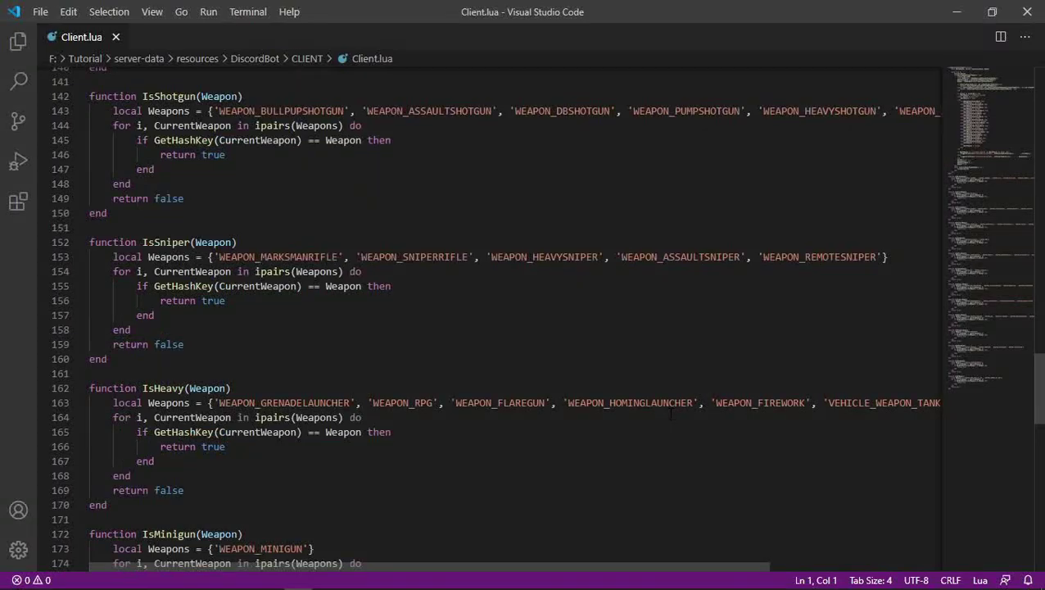
{"action": "scroll", "coordinate": [670, 414], "scroll_direction": "down", "scroll_amount": 2}
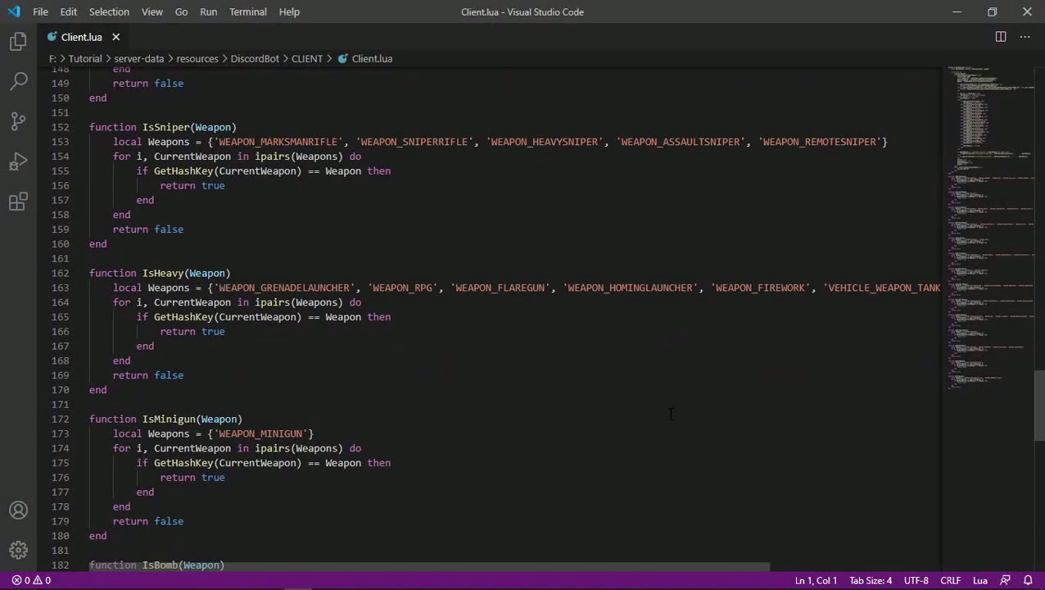
{"action": "scroll", "coordinate": [676, 412], "scroll_direction": "down", "scroll_amount": 5}
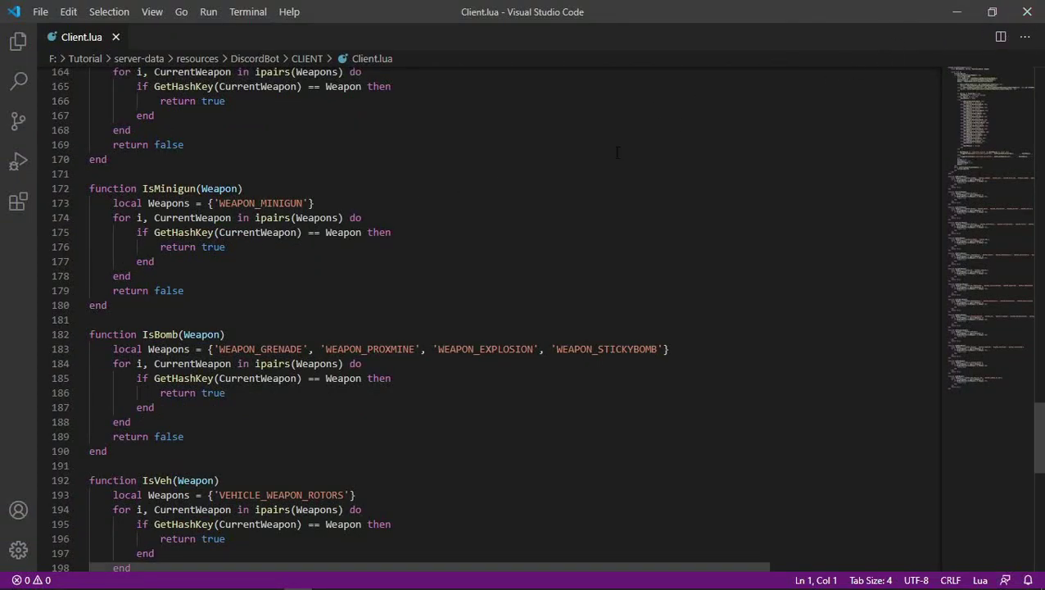
{"action": "key", "text": "alt+Tab"}
{"action": "key", "text": "alt+Tab"}
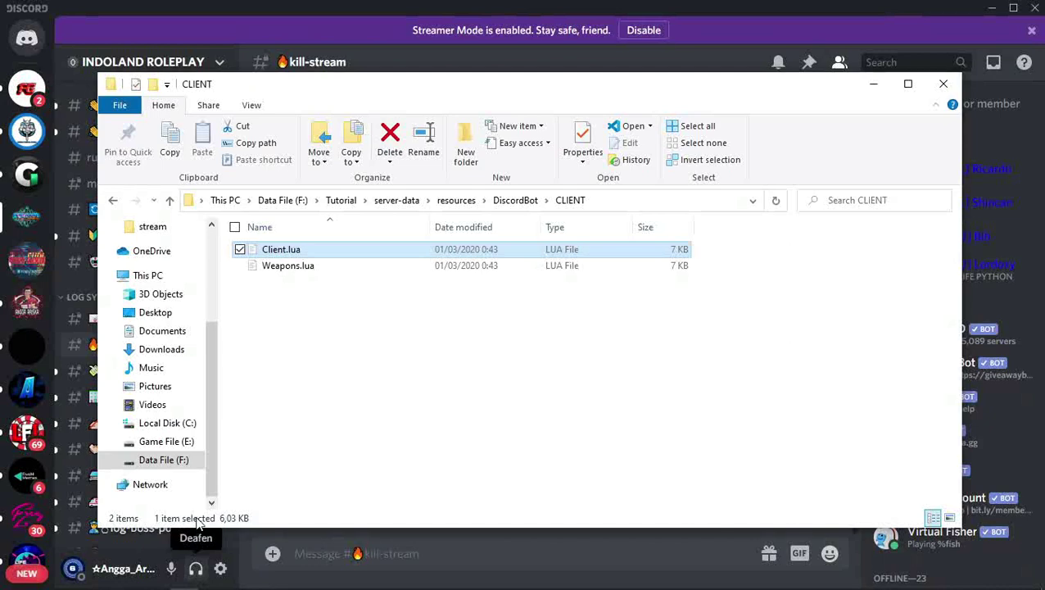
{"action": "left_click", "coordinate": [282, 308]}
Review Weapons.lua's WeaponNames table, then close it and go up to the DiscordBot folder.
{"action": "double_click", "coordinate": [299, 274]}
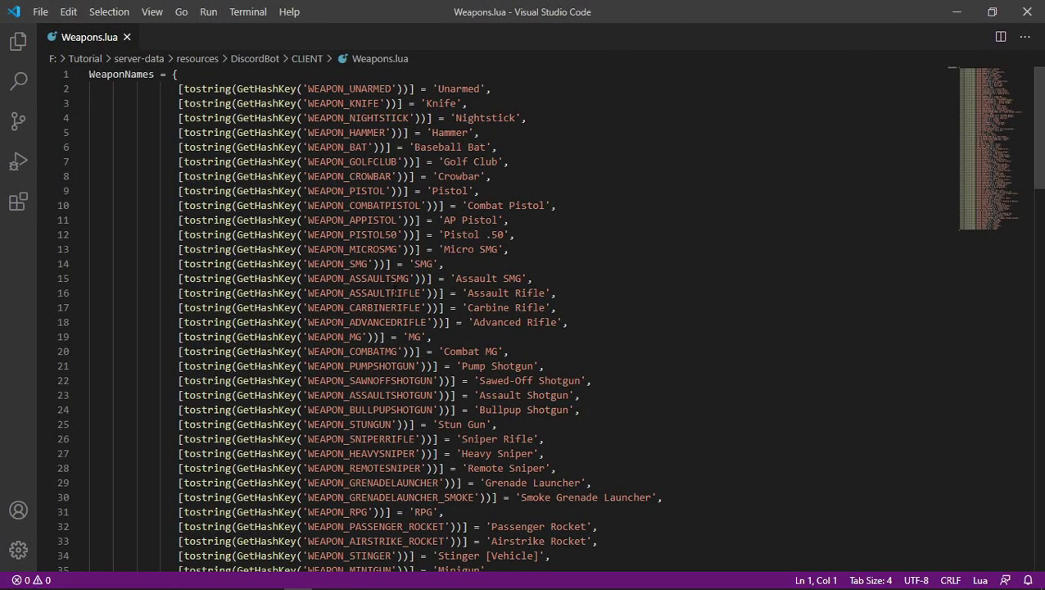
{"action": "scroll", "coordinate": [524, 320], "scroll_direction": "down", "scroll_amount": 3}
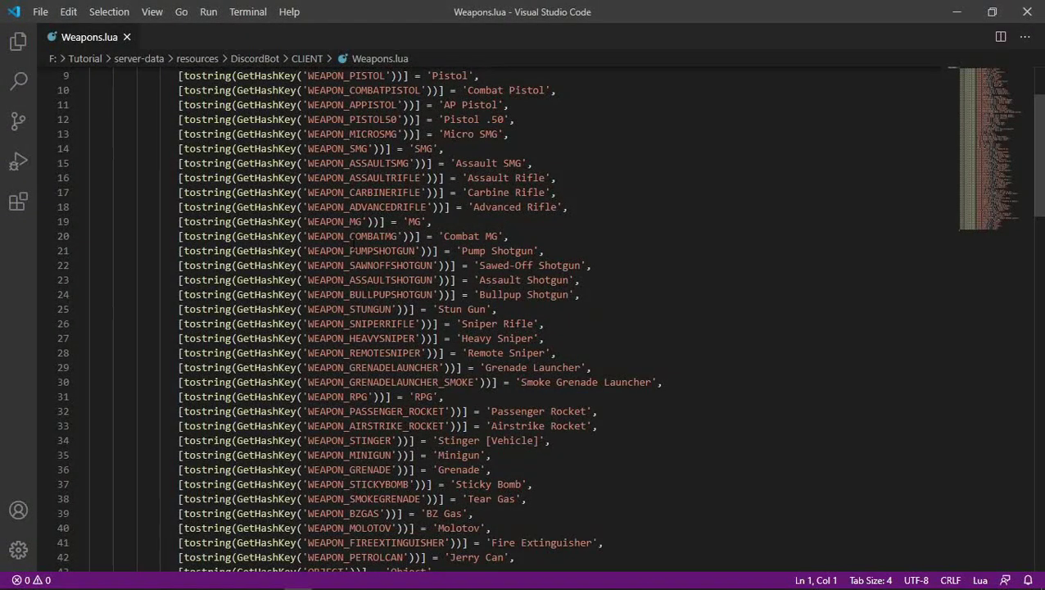
{"action": "scroll", "coordinate": [524, 319], "scroll_direction": "down", "scroll_amount": 2}
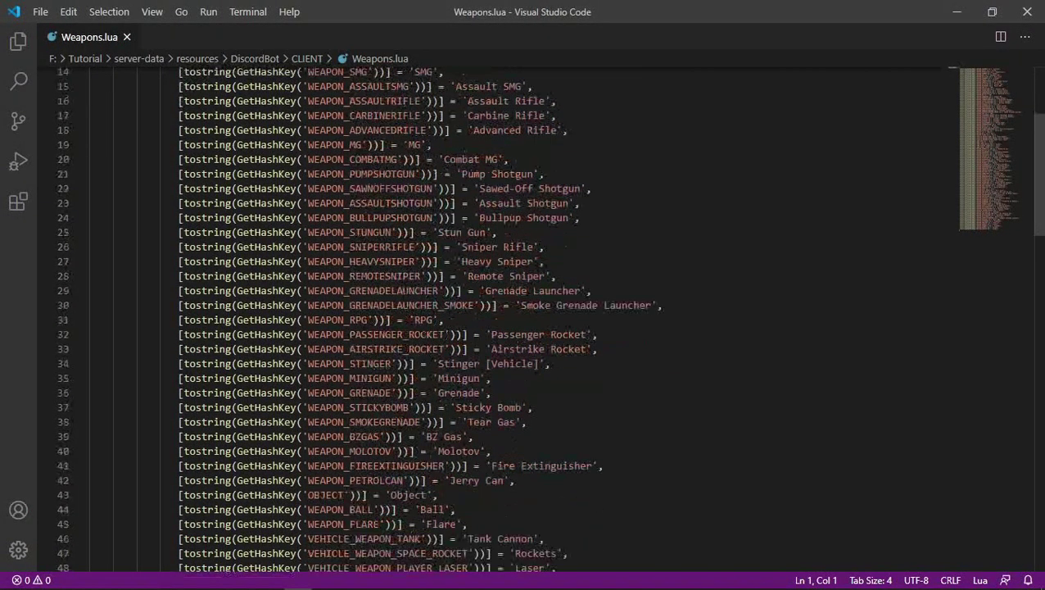
{"action": "left_click_drag", "start_coordinate": [445, 392], "coordinate": [476, 392]}
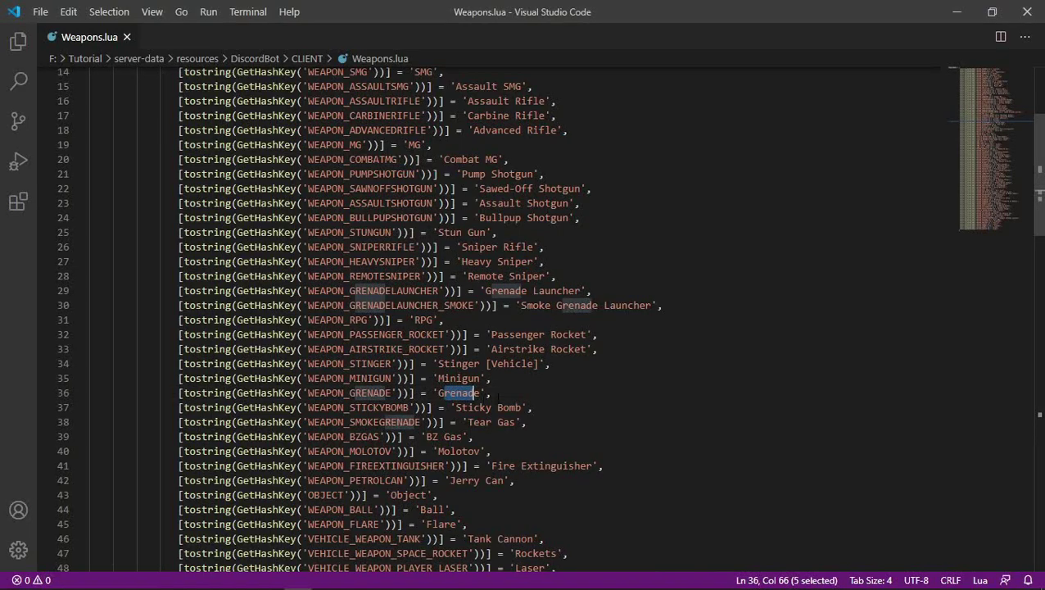
{"action": "scroll", "coordinate": [476, 393], "scroll_direction": "down", "scroll_amount": 2}
{"action": "scroll", "coordinate": [376, 320], "scroll_direction": "down", "scroll_amount": 10}
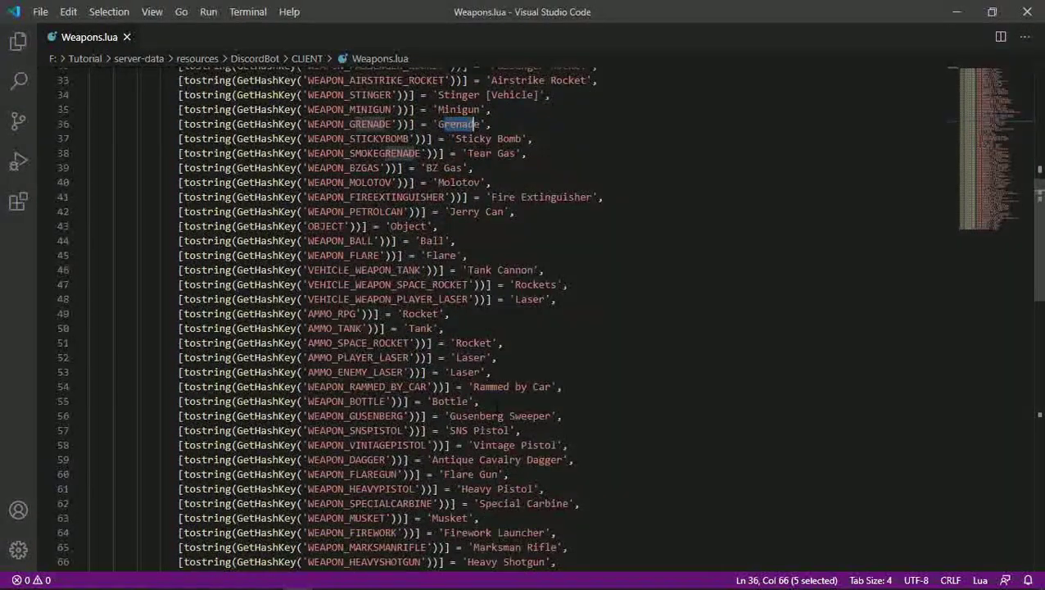
{"action": "scroll", "coordinate": [524, 320], "scroll_direction": "down", "scroll_amount": 5}
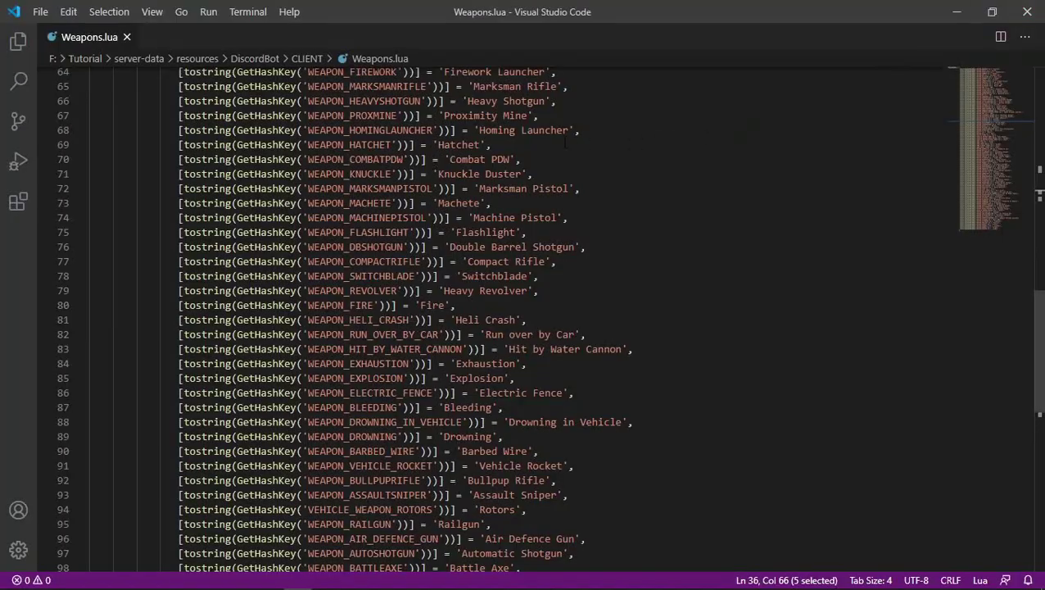
{"action": "left_click", "coordinate": [1026, 11]}
{"action": "left_click", "coordinate": [516, 200]}
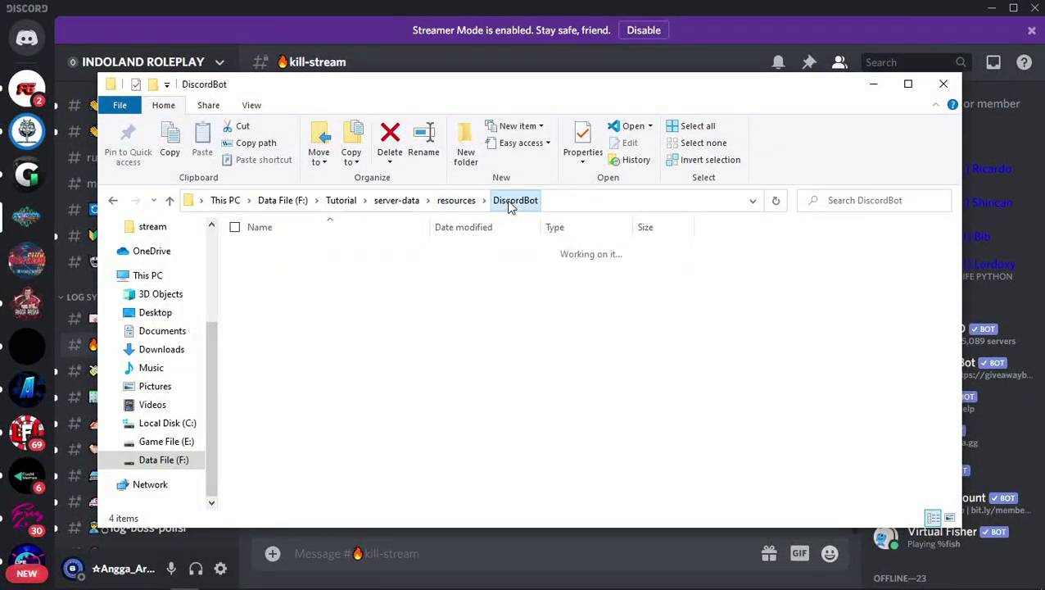
Open SERVER\Server.lua to review its error-check and webhook code, then leave the editor.
{"action": "double_click", "coordinate": [298, 267]}
{"action": "double_click", "coordinate": [312, 250]}
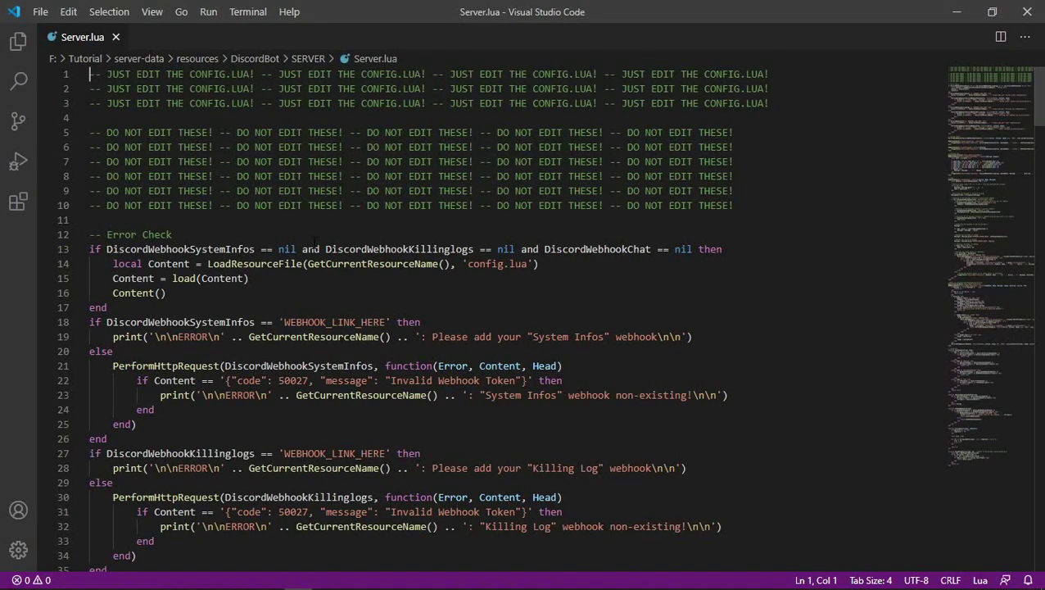
{"action": "left_click", "coordinate": [538, 205]}
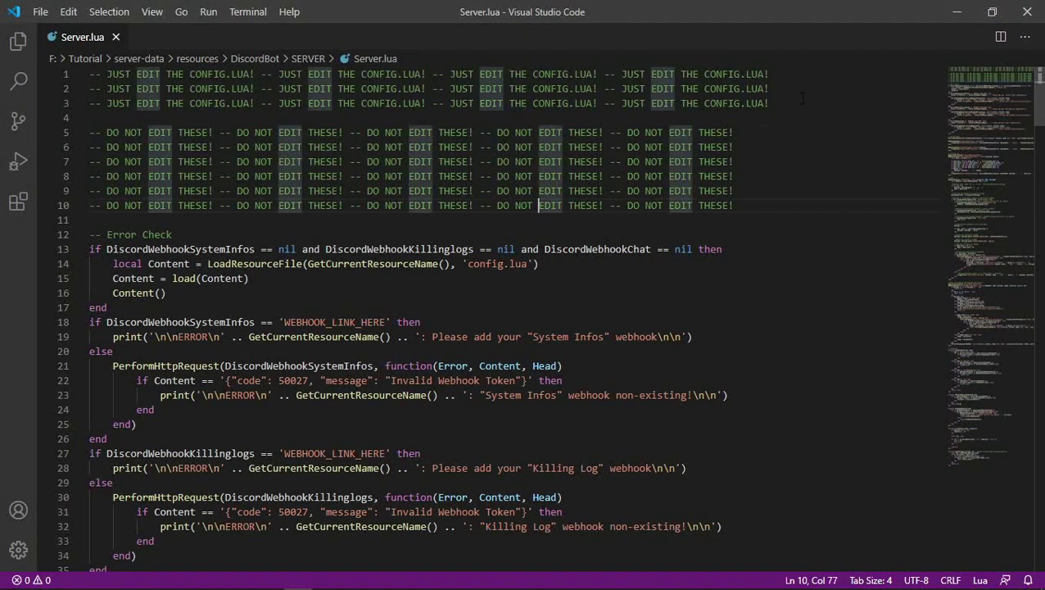
{"action": "key", "text": "alt+Tab"}
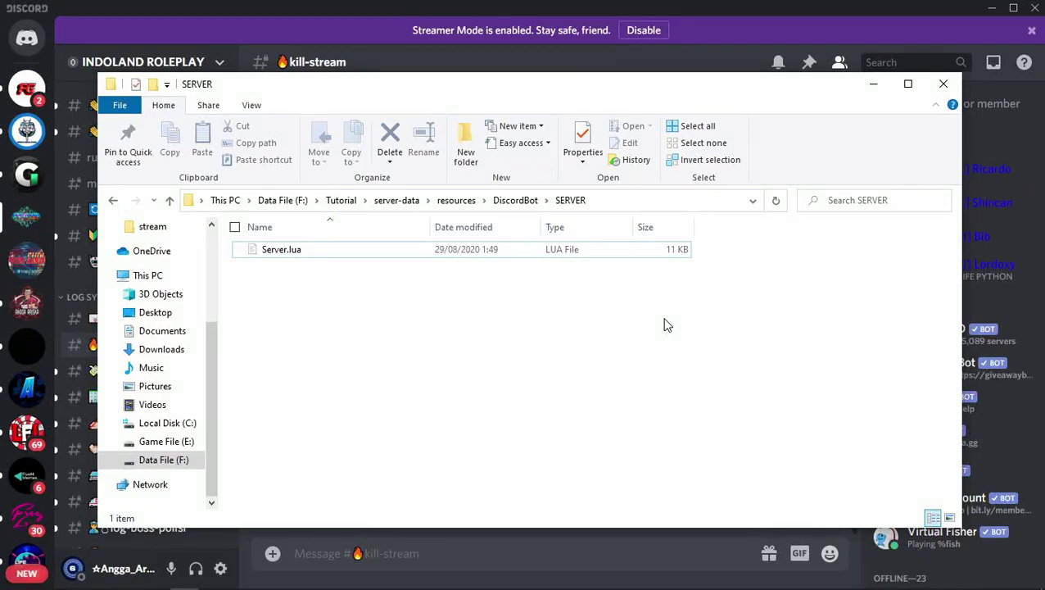
Delete the cache folder in server-data, then go back up to F:\Tutorial.
{"action": "left_click", "coordinate": [402, 200]}
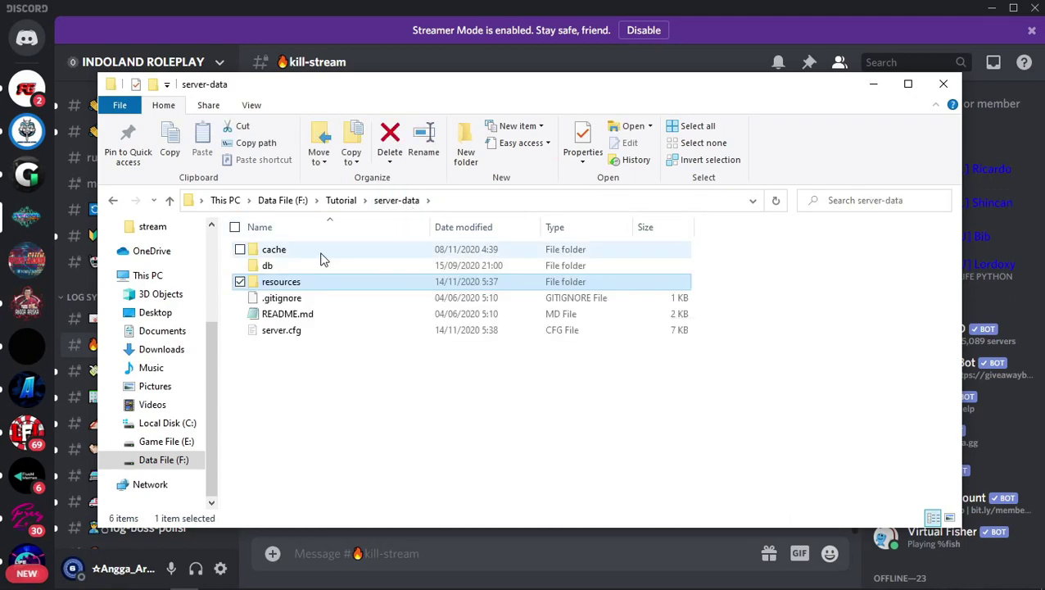
{"action": "left_click", "coordinate": [320, 256]}
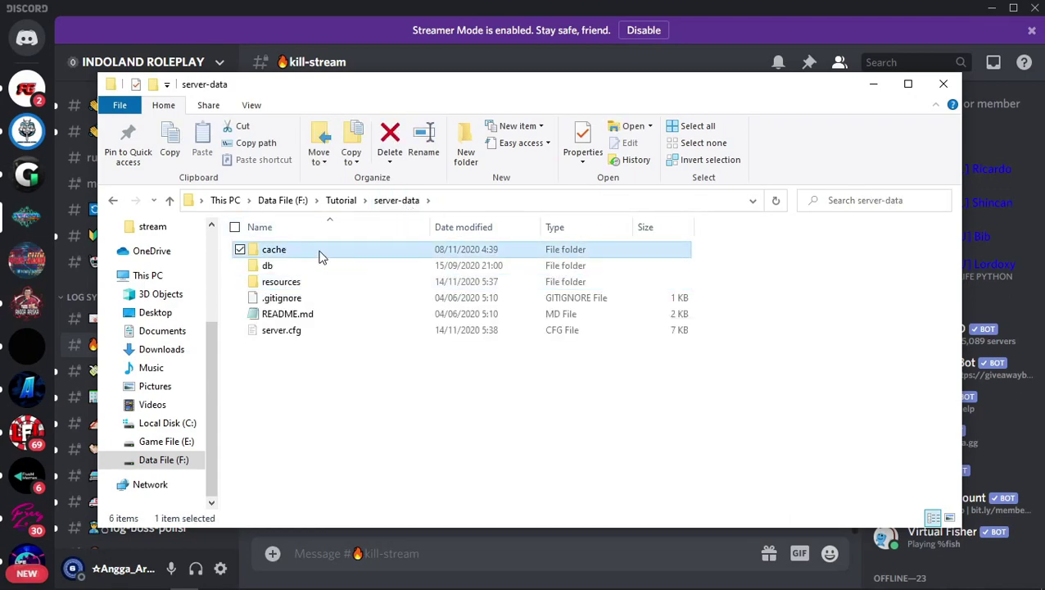
{"action": "key", "text": "Delete"}
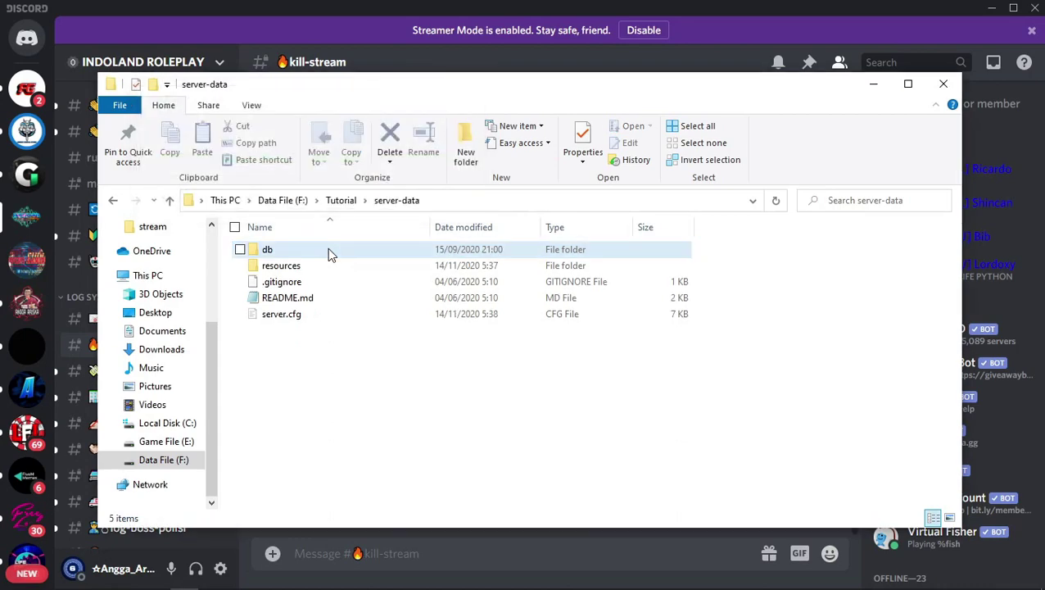
{"action": "left_click", "coordinate": [338, 200]}
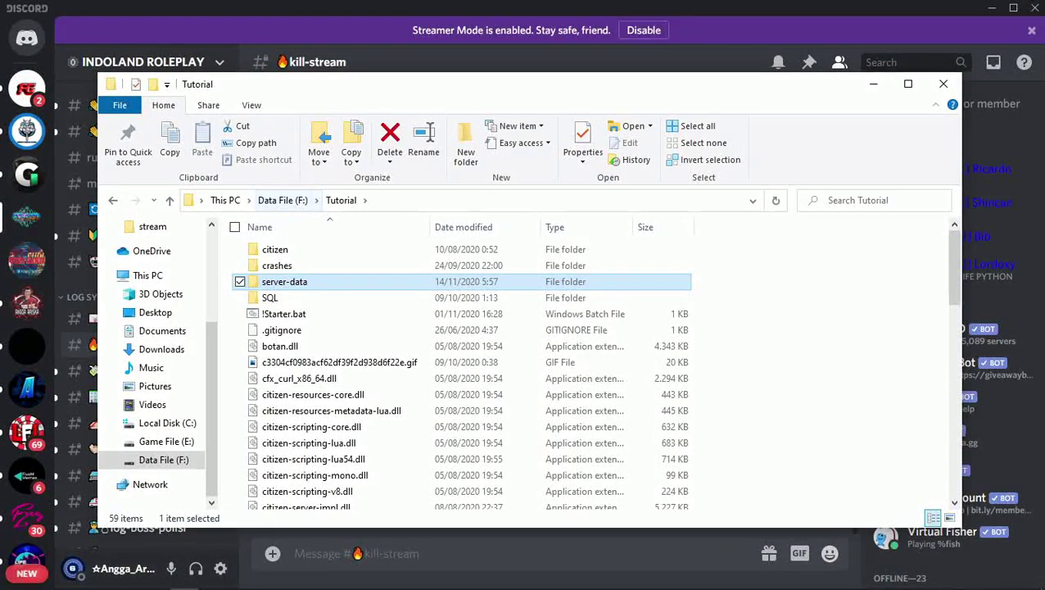
Launch xampp-control.exe from F:\xampp and start the Apache module.
{"action": "left_click", "coordinate": [881, 579]}
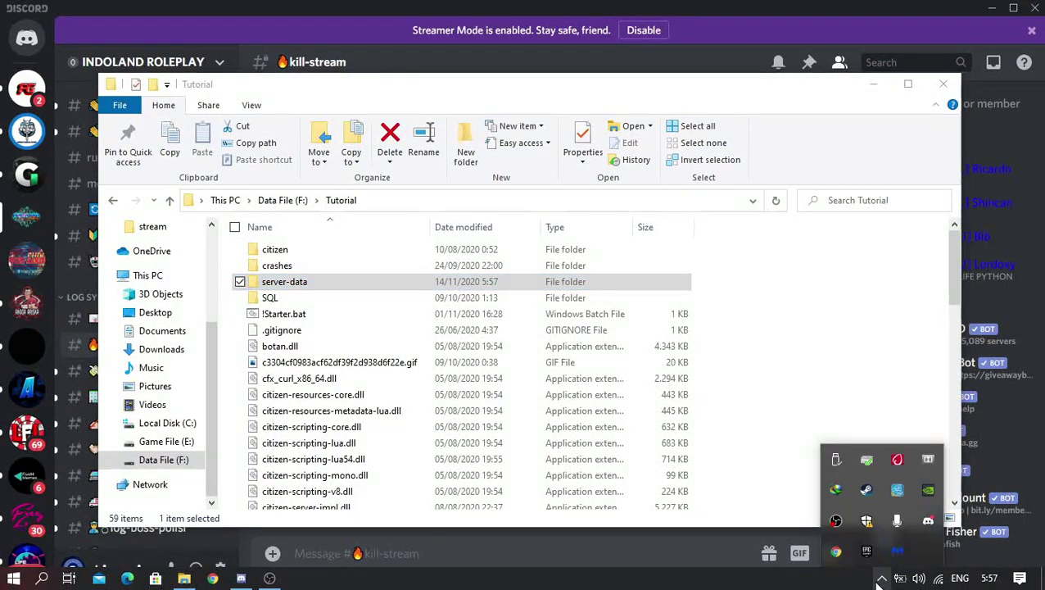
{"action": "left_click", "coordinate": [166, 460]}
{"action": "scroll", "coordinate": [282, 409], "scroll_direction": "down", "scroll_amount": 4}
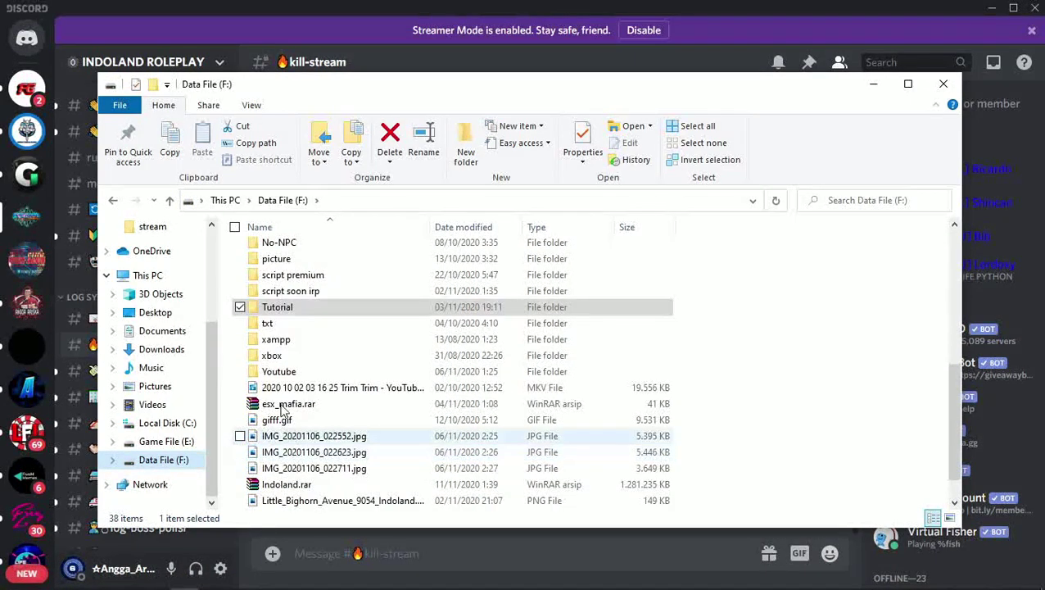
{"action": "double_click", "coordinate": [283, 340]}
{"action": "scroll", "coordinate": [295, 360], "scroll_direction": "down", "scroll_amount": 5}
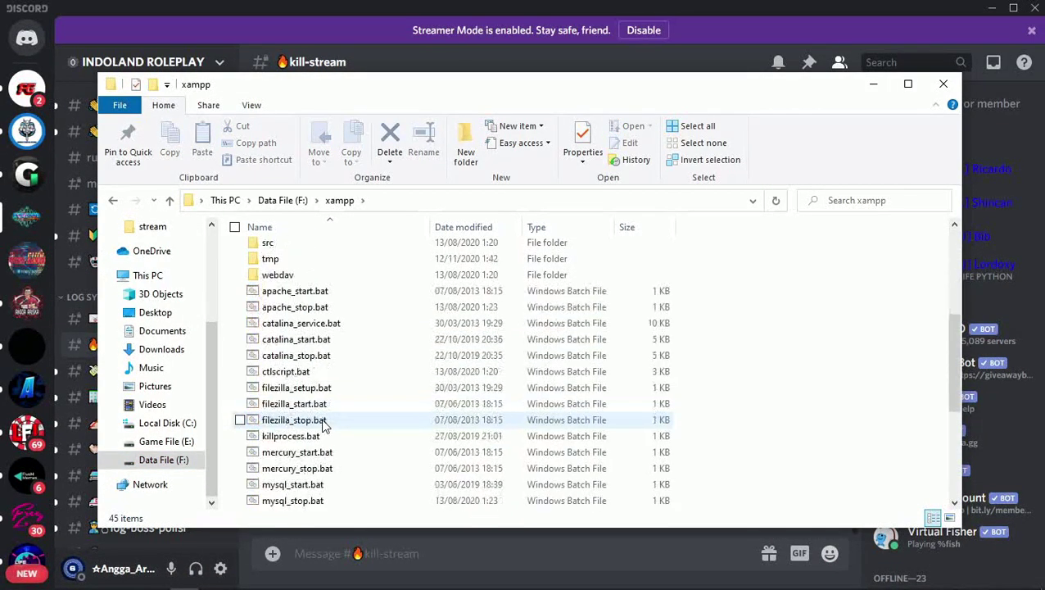
{"action": "scroll", "coordinate": [323, 426], "scroll_direction": "down", "scroll_amount": 5}
{"action": "left_click", "coordinate": [321, 486]}
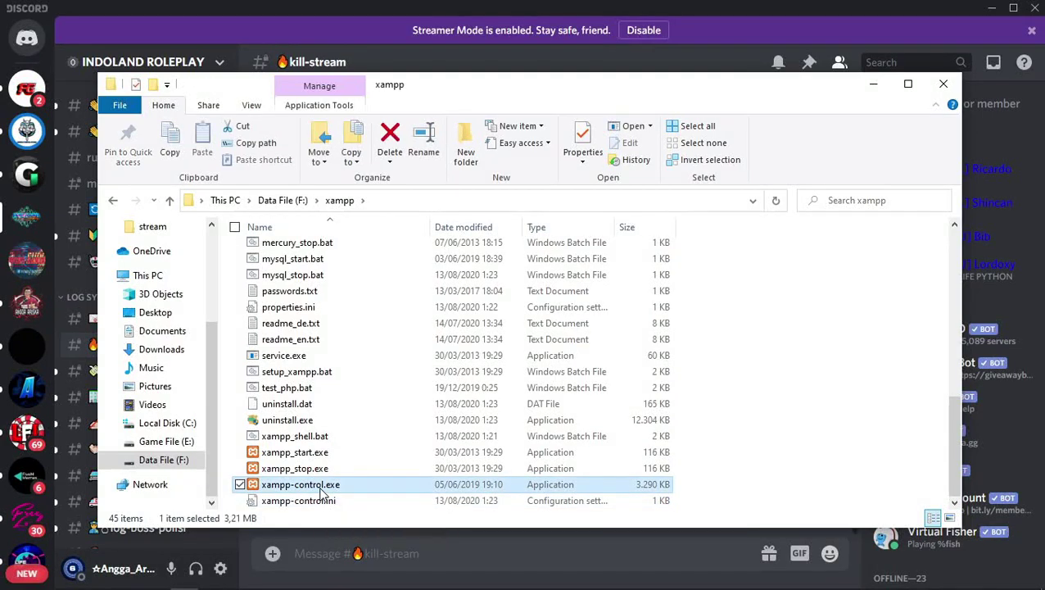
{"action": "double_click", "coordinate": [322, 489]}
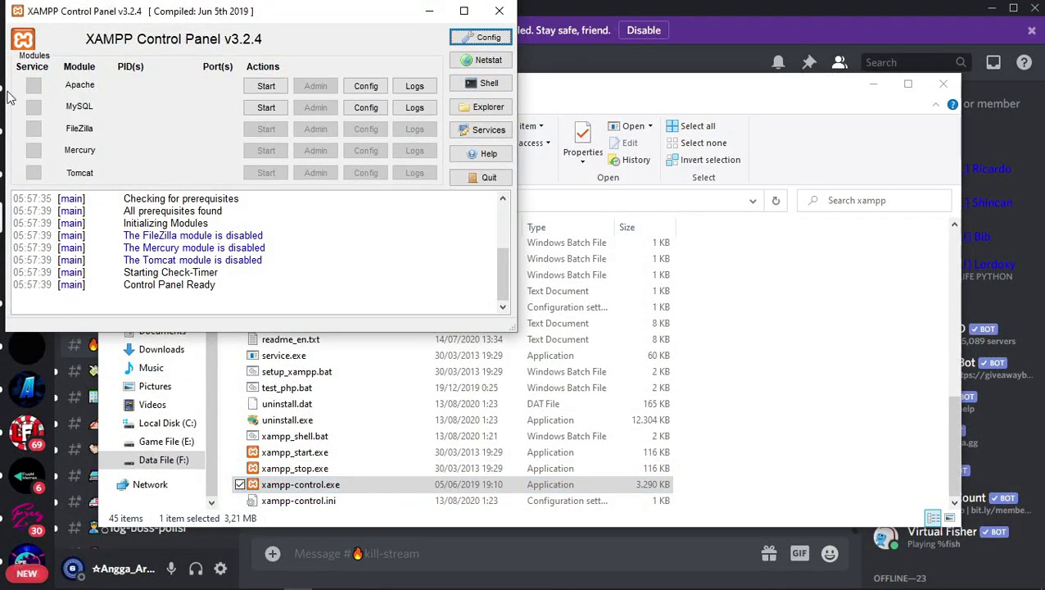
{"action": "left_click", "coordinate": [267, 87]}
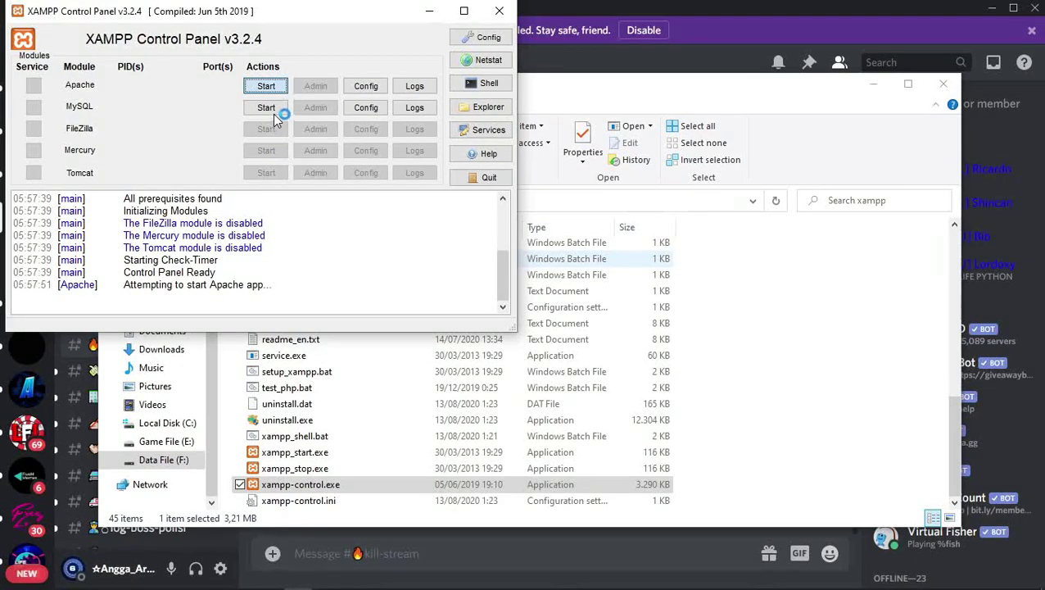
Start MySQL alongside Apache, running on ports 3306 and 80/443.
{"action": "left_click", "coordinate": [275, 115]}
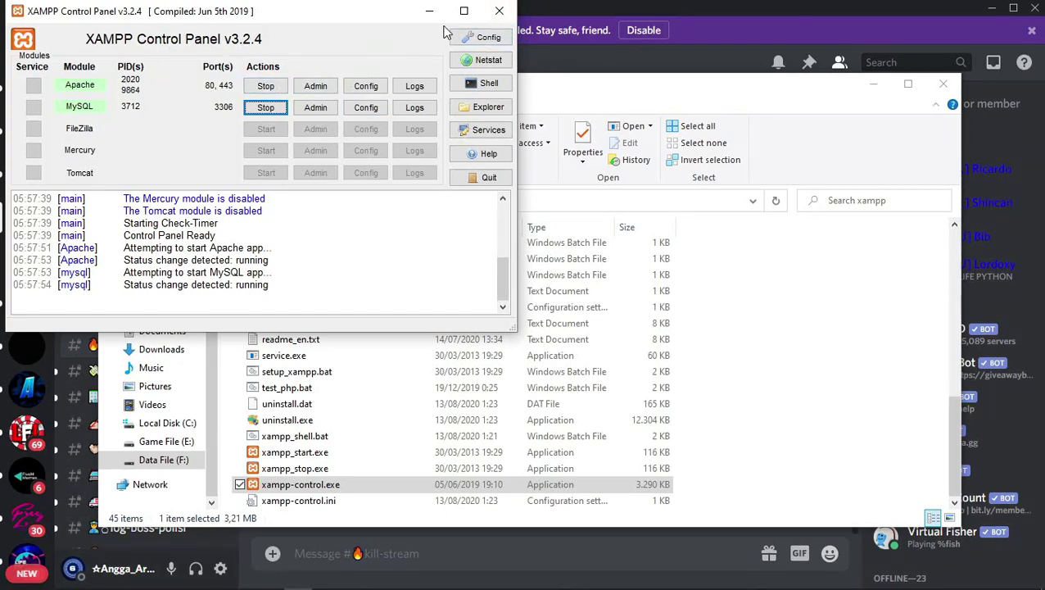
Close XAMPP and run !Starter.bat from the F: Tutorial folder to launch the FiveM server console.
{"action": "left_click", "coordinate": [499, 11]}
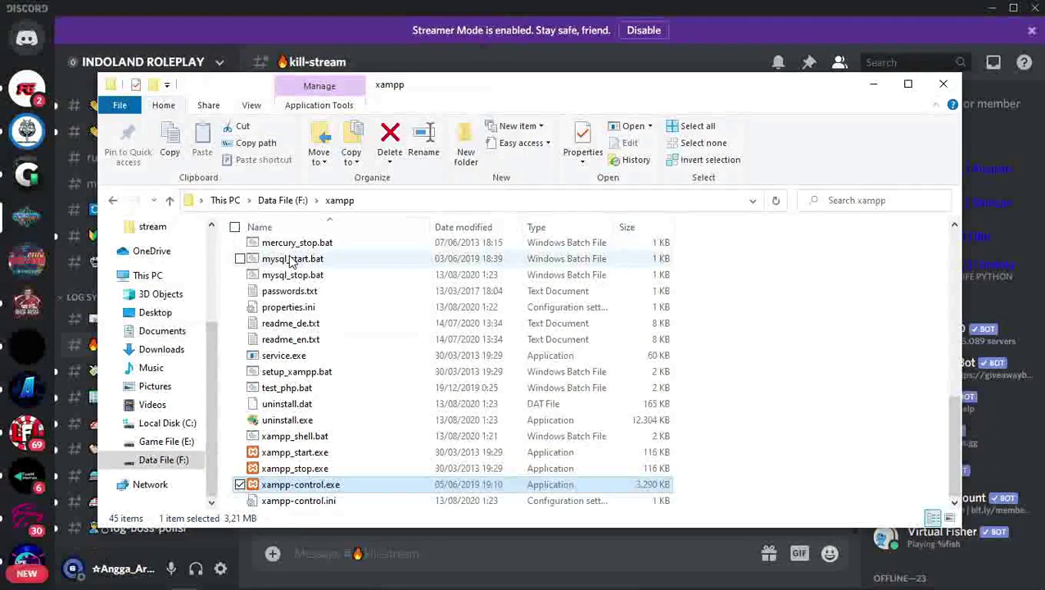
{"action": "left_click", "coordinate": [164, 466]}
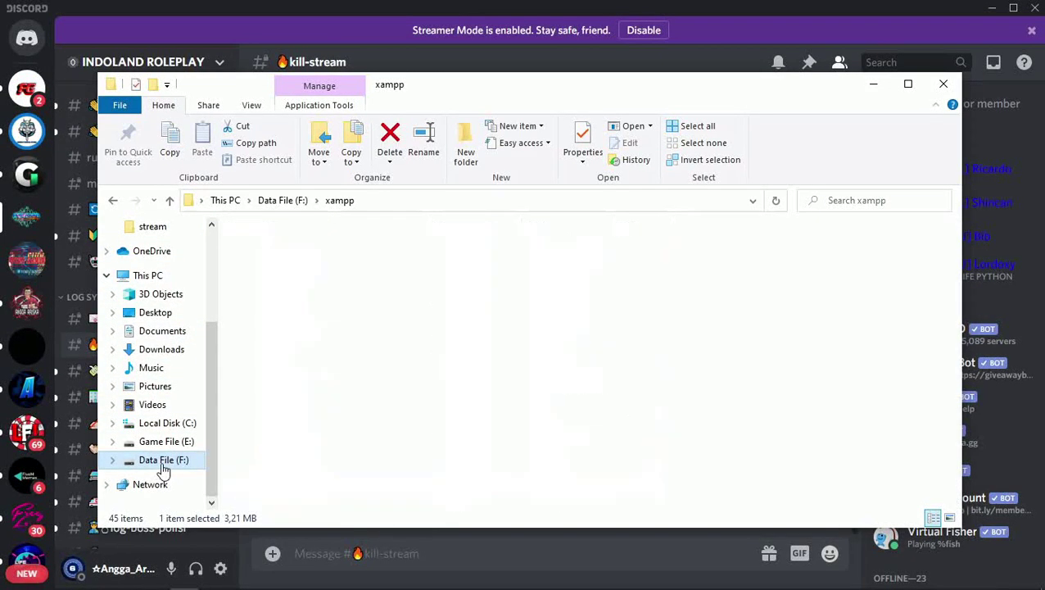
{"action": "scroll", "coordinate": [305, 376], "scroll_direction": "down", "scroll_amount": 3}
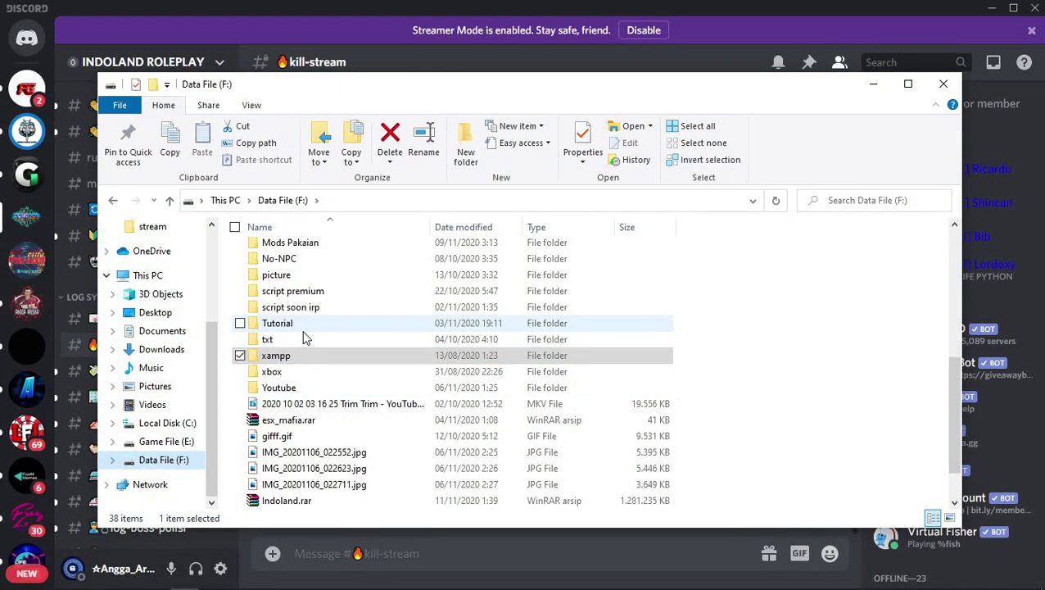
{"action": "double_click", "coordinate": [278, 325]}
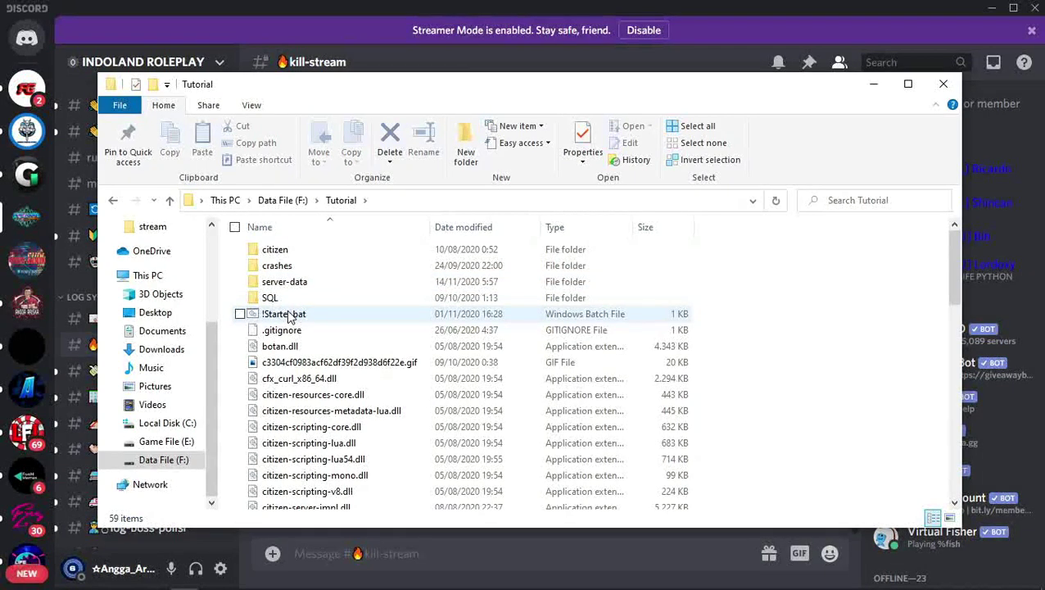
{"action": "double_click", "coordinate": [286, 315]}
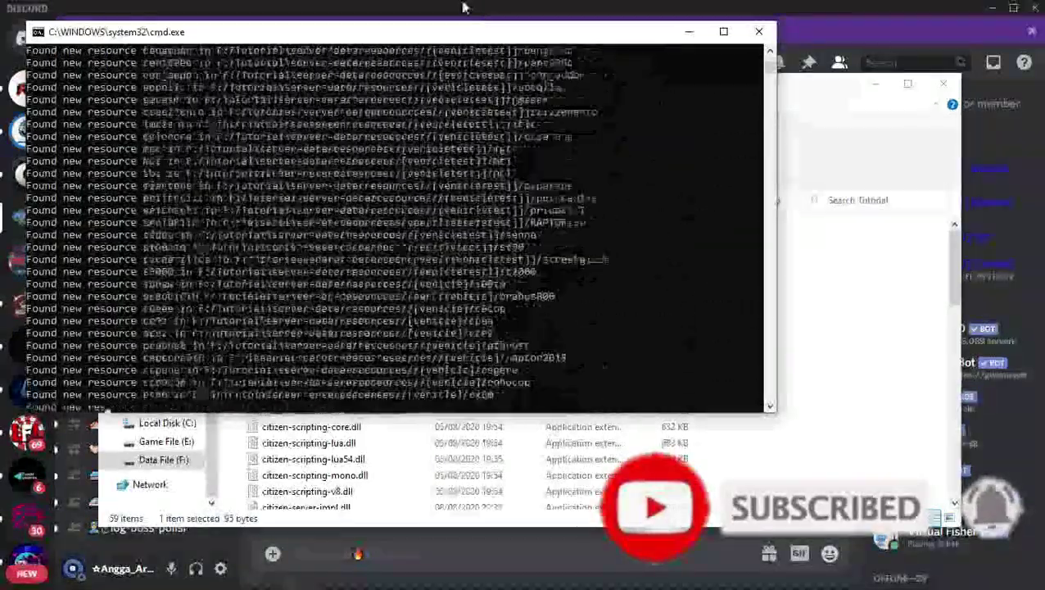
{"action": "left_click_drag", "start_coordinate": [331, 29], "coordinate": [512, 83]}
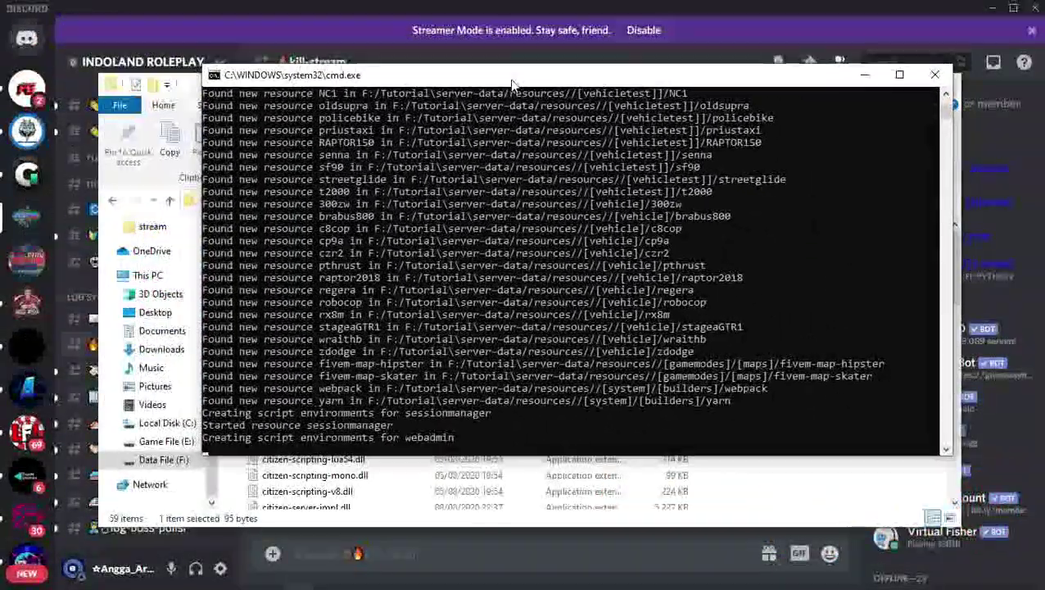
Check Discord's masuk-keluar log channel while FXServer loads, then show INDOLAND ROLEPLAY's kill-stream channel.
{"action": "left_click", "coordinate": [27, 305]}
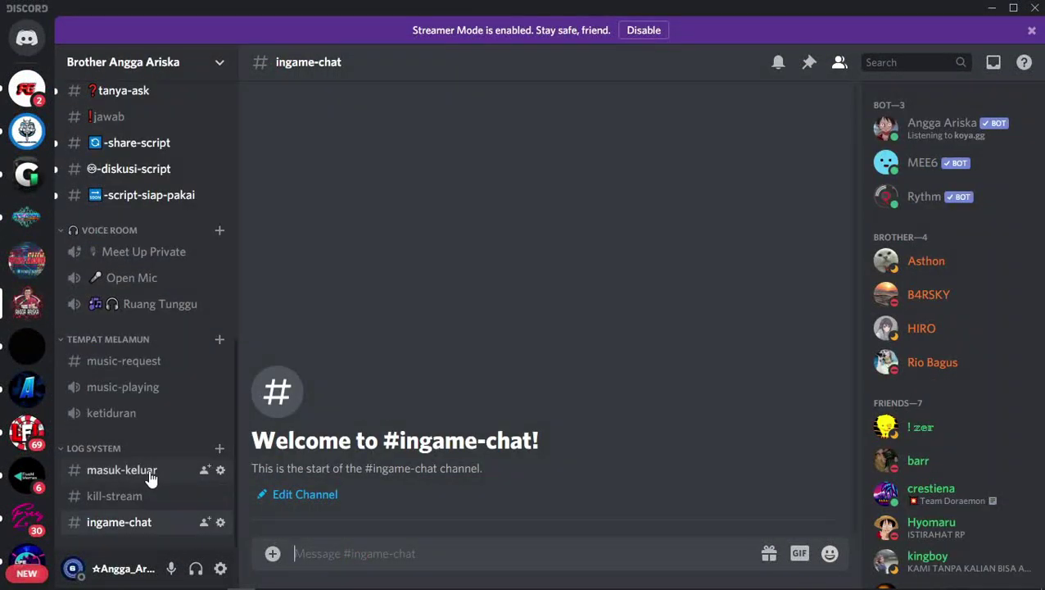
{"action": "left_click", "coordinate": [151, 471]}
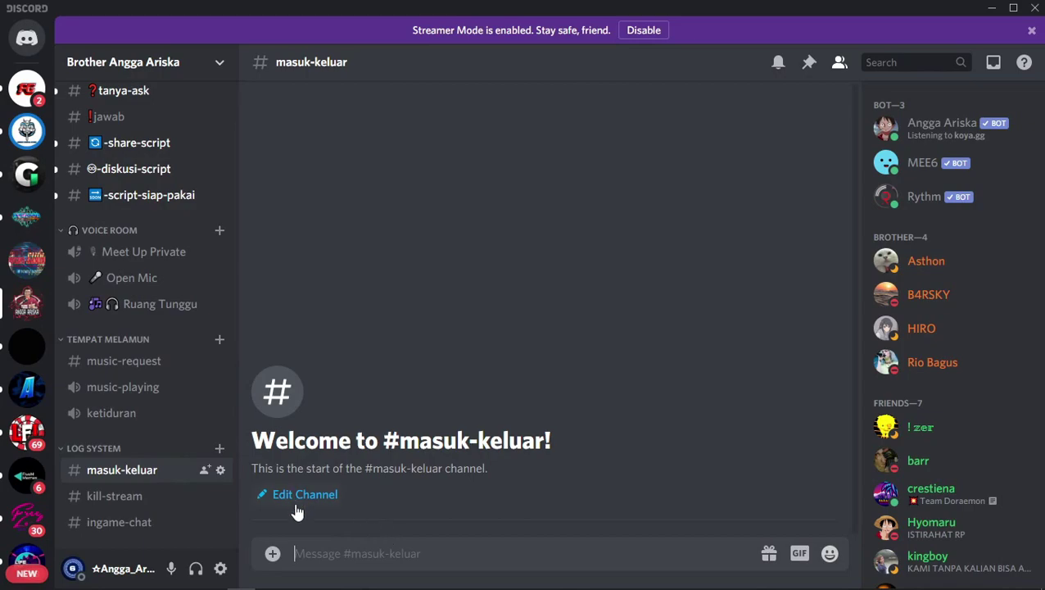
{"action": "key", "text": "alt+Tab"}
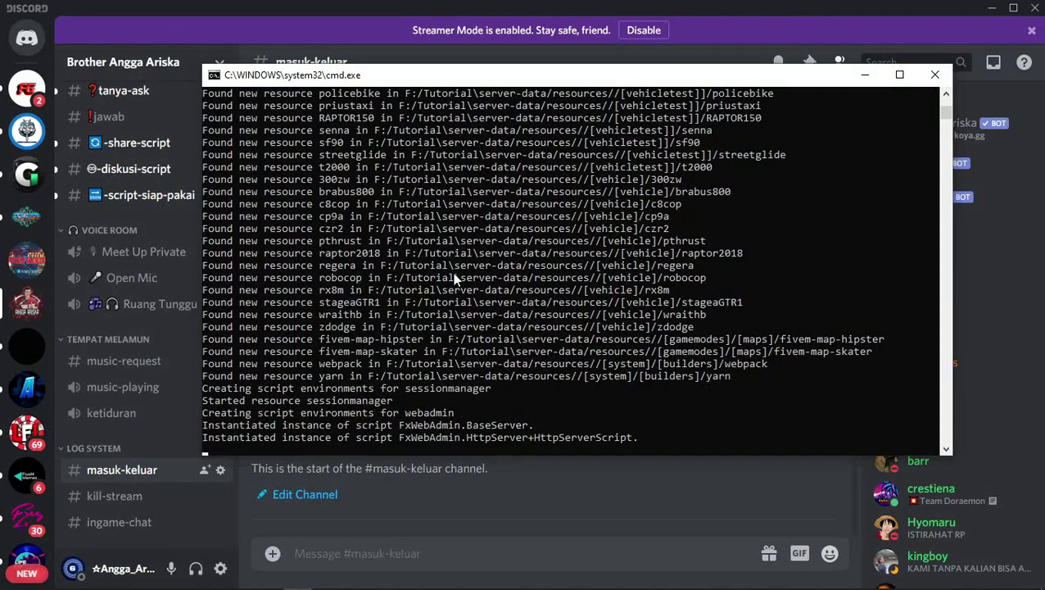
{"action": "left_click_drag", "start_coordinate": [469, 82], "coordinate": [469, 34]}
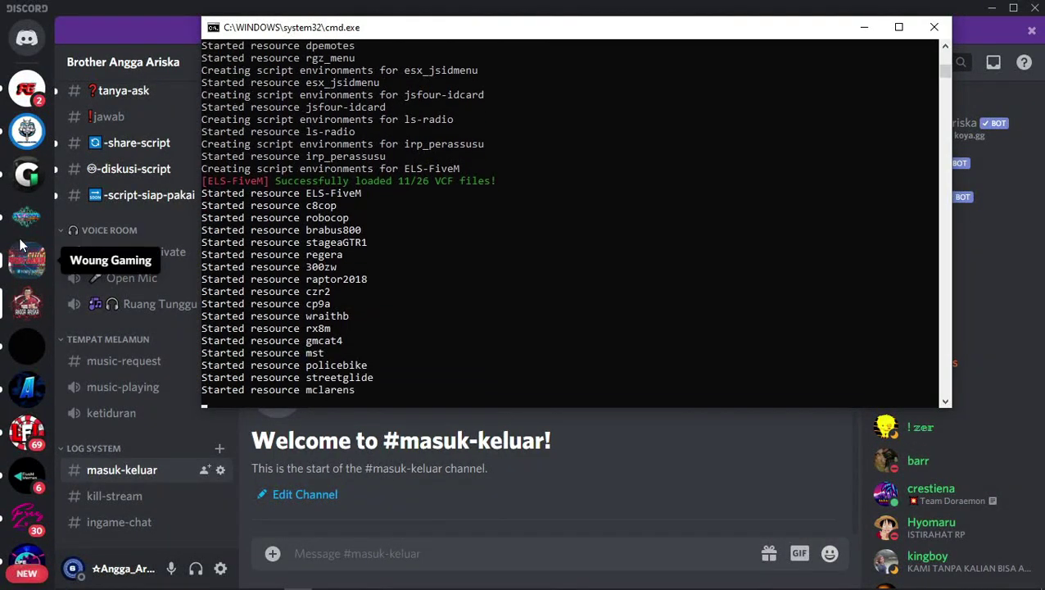
{"action": "left_click", "coordinate": [33, 220]}
{"action": "left_click", "coordinate": [33, 219]}
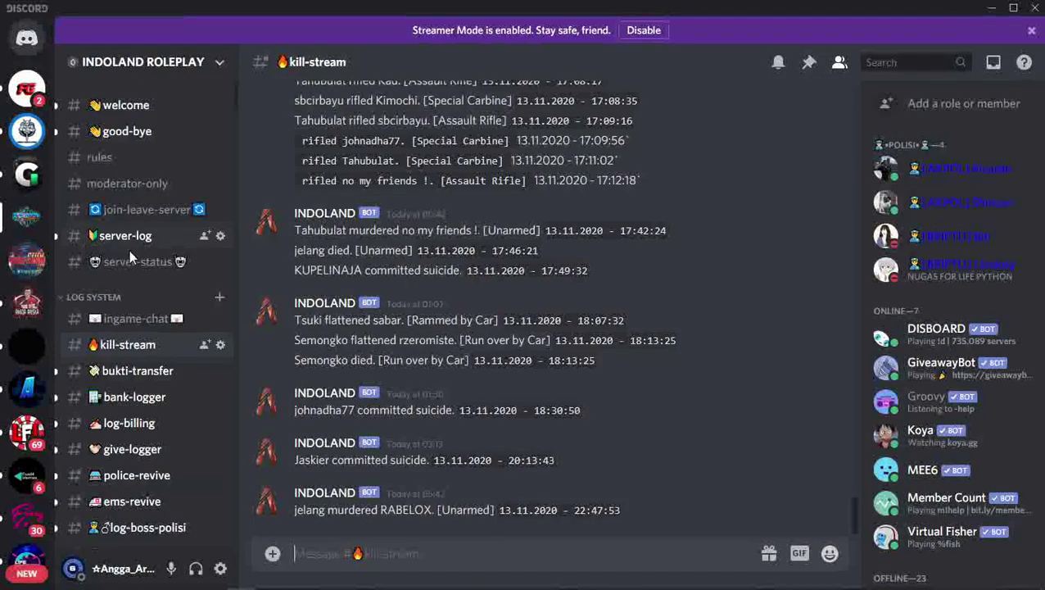